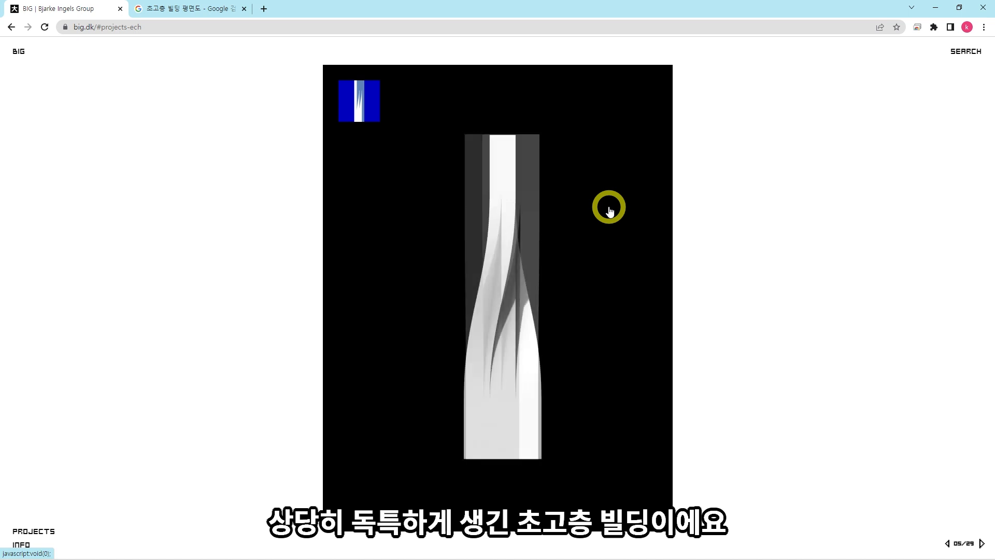
Page through the tower project's foam block load studies on the BIG site and consult the high-rise floor plan search results
{"action": "left_click", "coordinate": [609, 209]}
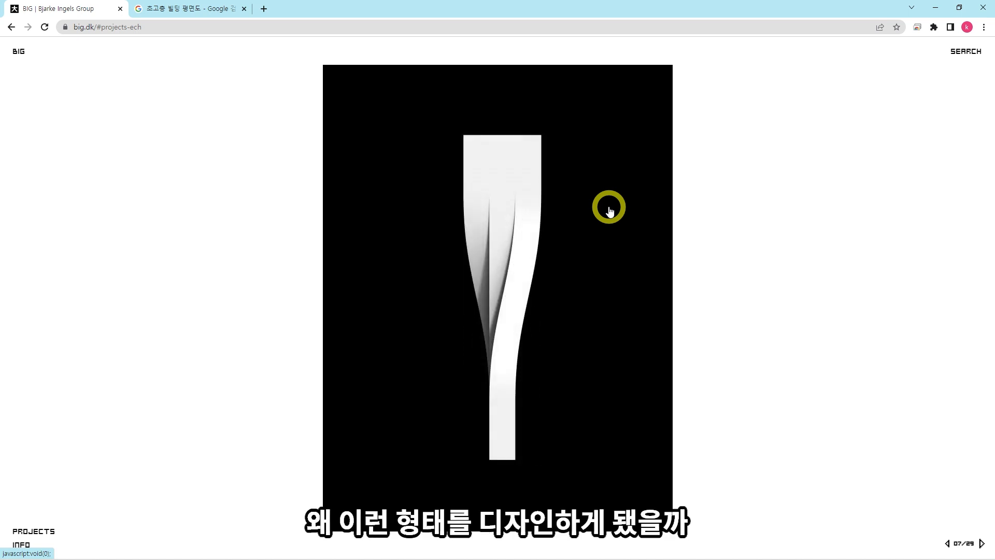
{"action": "left_click", "coordinate": [609, 210]}
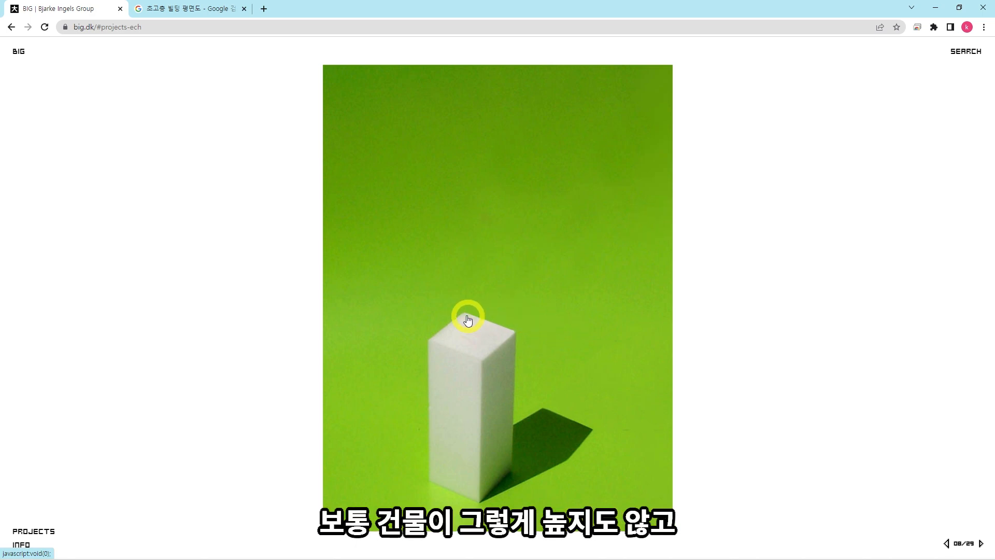
{"action": "left_click", "coordinate": [533, 318]}
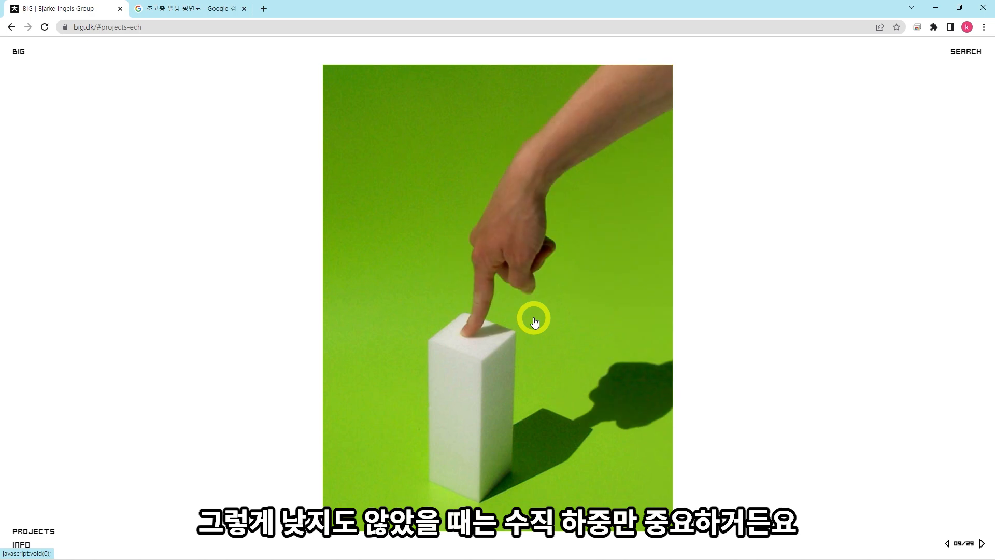
{"action": "left_click", "coordinate": [620, 297]}
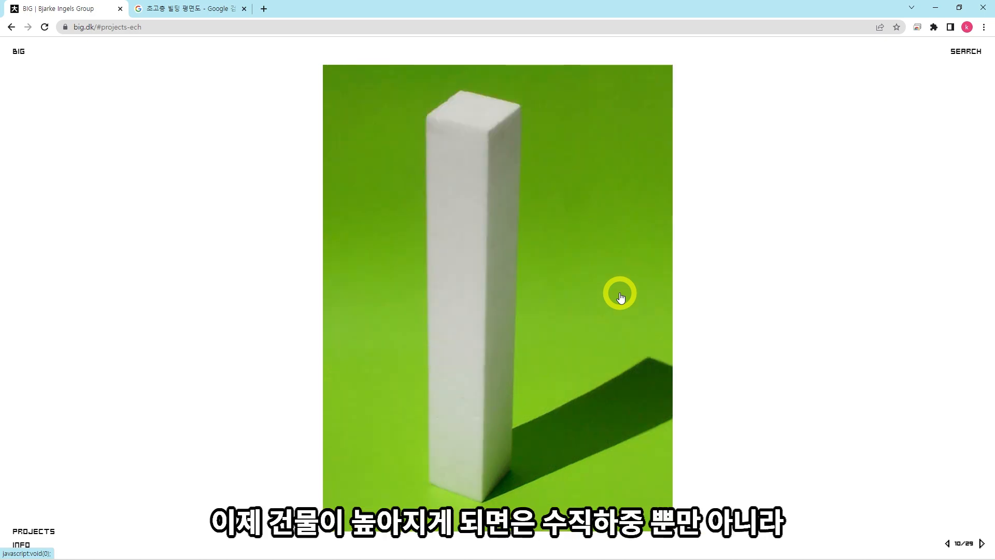
{"action": "left_click", "coordinate": [562, 157]}
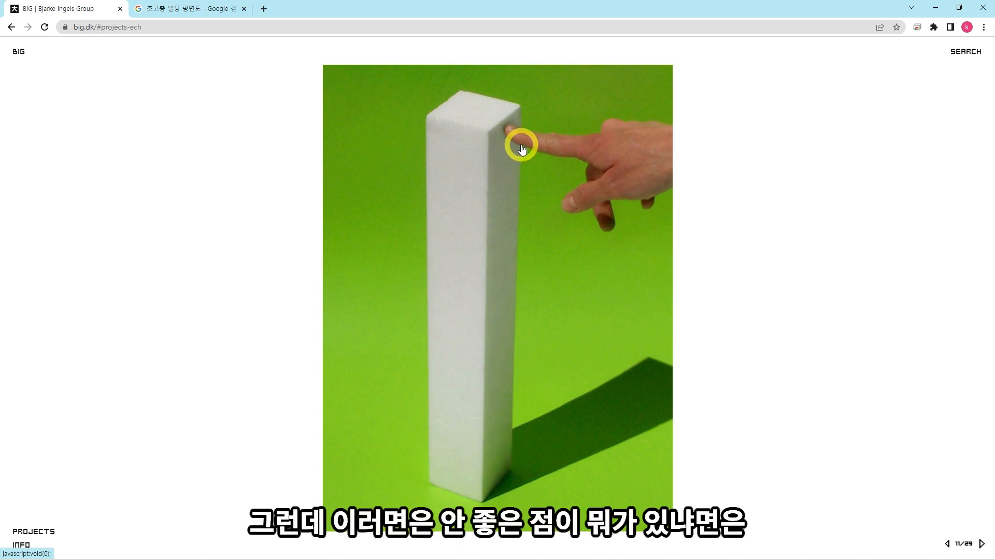
{"action": "left_click", "coordinate": [228, 9]}
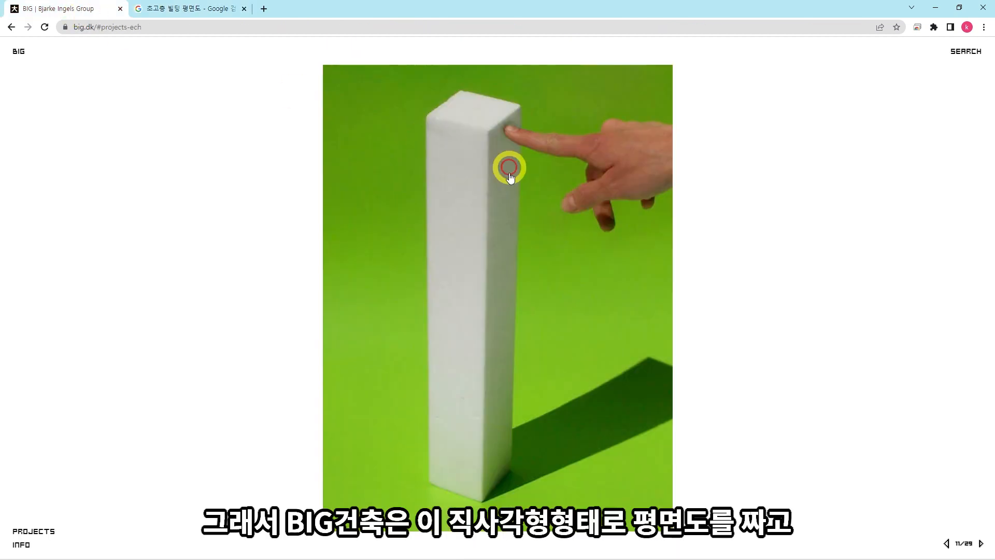
{"action": "left_click", "coordinate": [550, 203]}
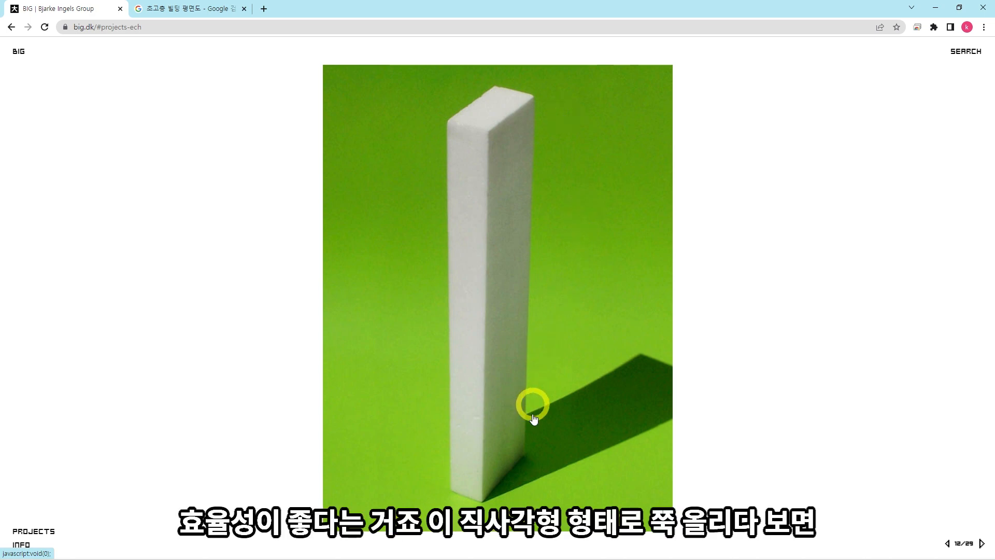
{"action": "left_click", "coordinate": [548, 134]}
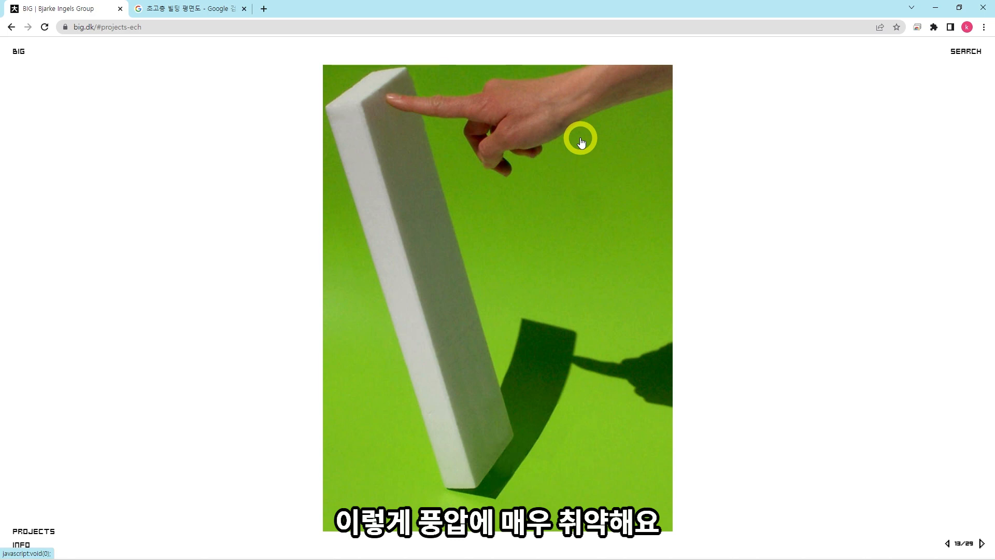
{"action": "left_click", "coordinate": [581, 142]}
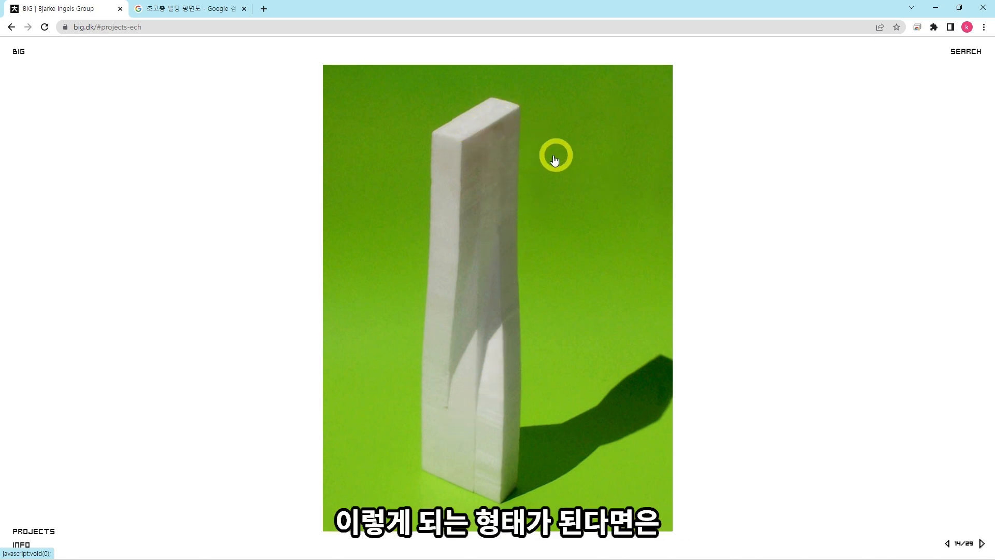
{"action": "left_click", "coordinate": [583, 155]}
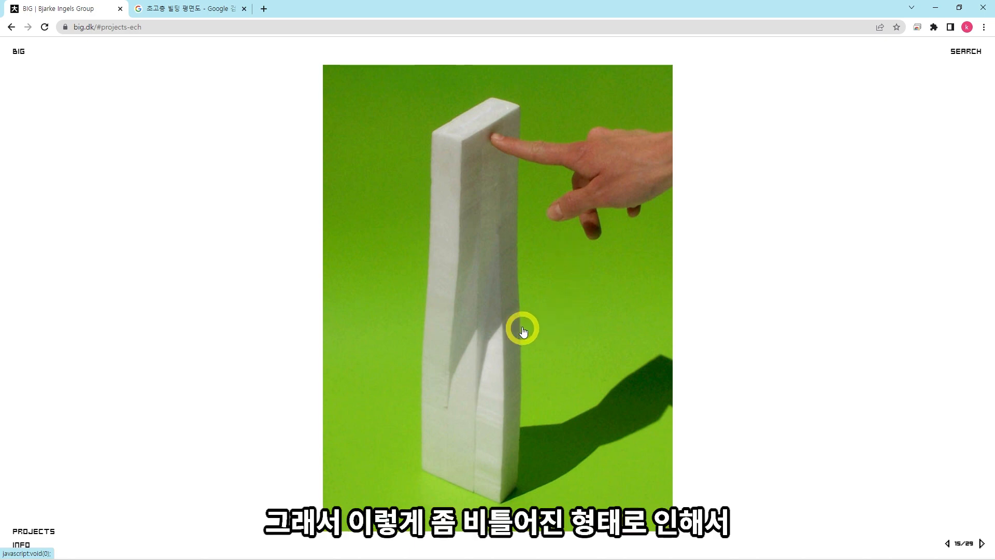
Examine the tower's site renderings and physical model photos in the rest of the BIG project gallery
{"action": "left_click", "coordinate": [521, 259]}
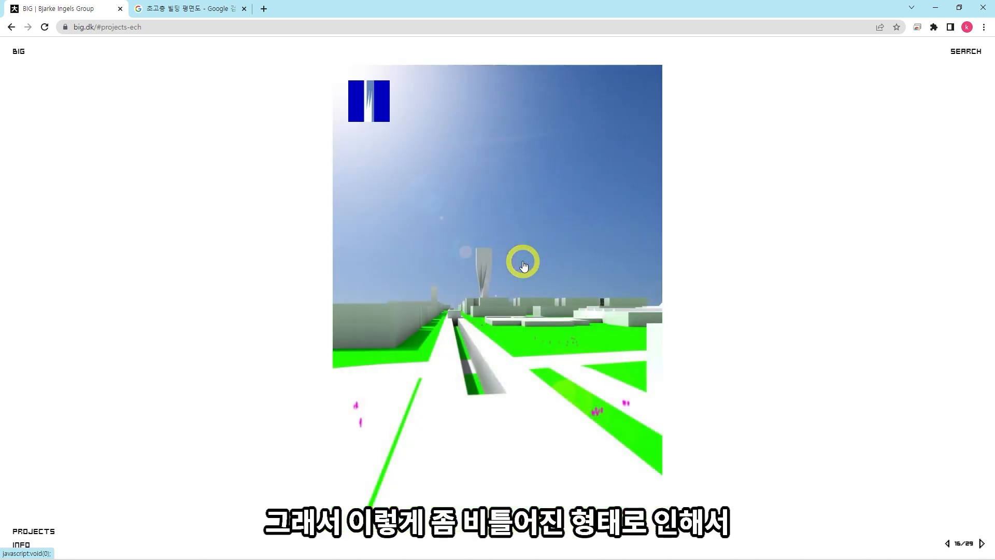
{"action": "left_click", "coordinate": [506, 276]}
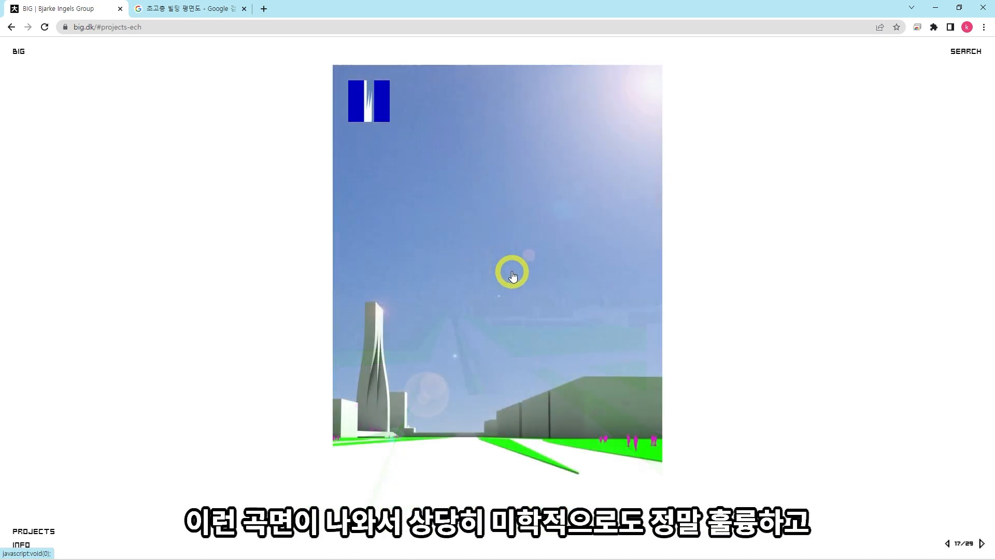
{"action": "left_click", "coordinate": [538, 301]}
{"action": "left_click", "coordinate": [546, 292]}
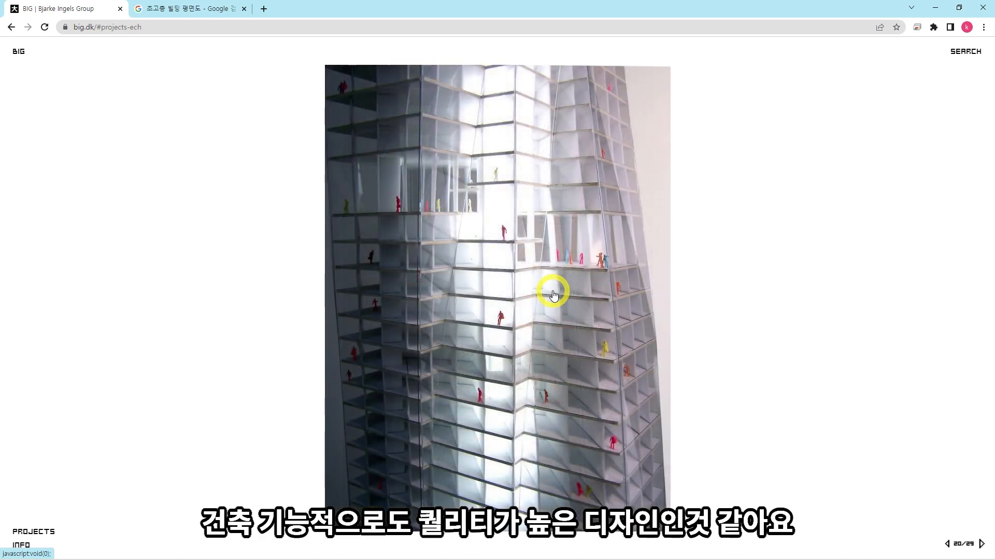
{"action": "left_click", "coordinate": [550, 290]}
{"action": "left_click", "coordinate": [553, 294]}
{"action": "left_click", "coordinate": [592, 286]}
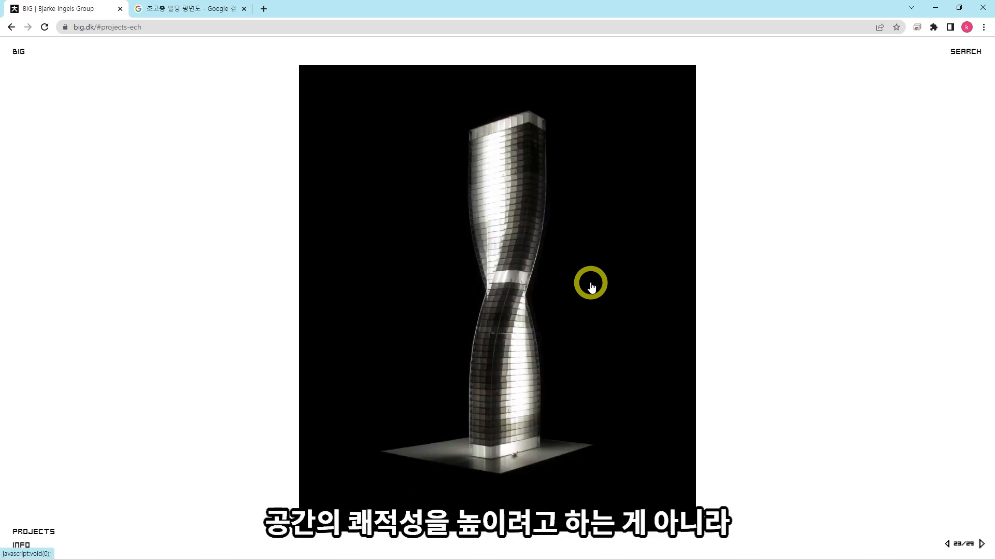
{"action": "left_click", "coordinate": [597, 281]}
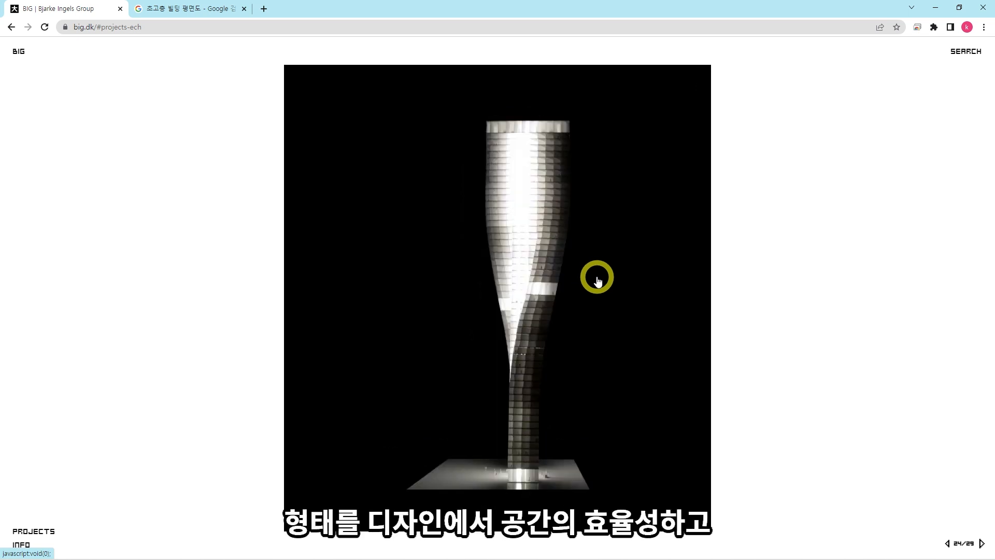
{"action": "left_click", "coordinate": [598, 281]}
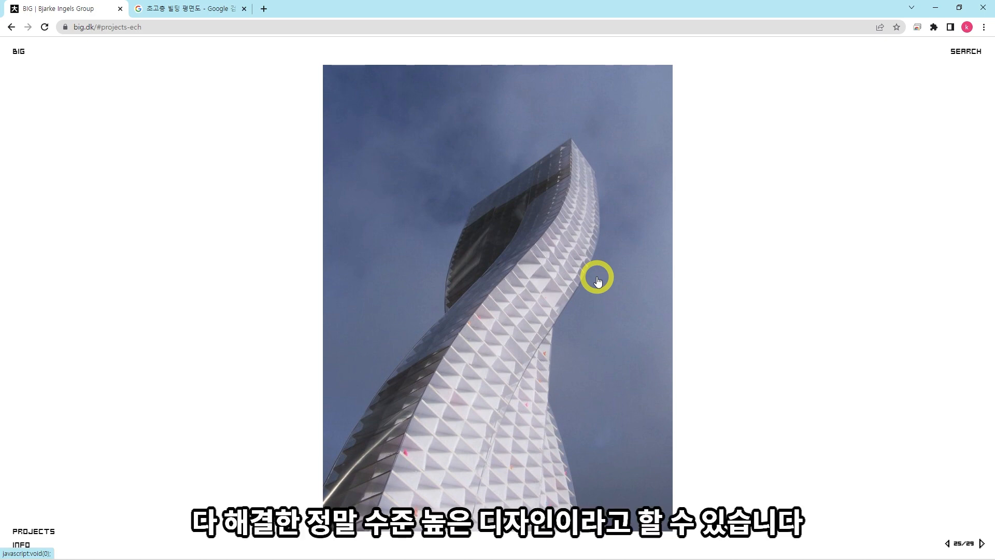
{"action": "left_click", "coordinate": [597, 280]}
{"action": "left_click", "coordinate": [597, 281]}
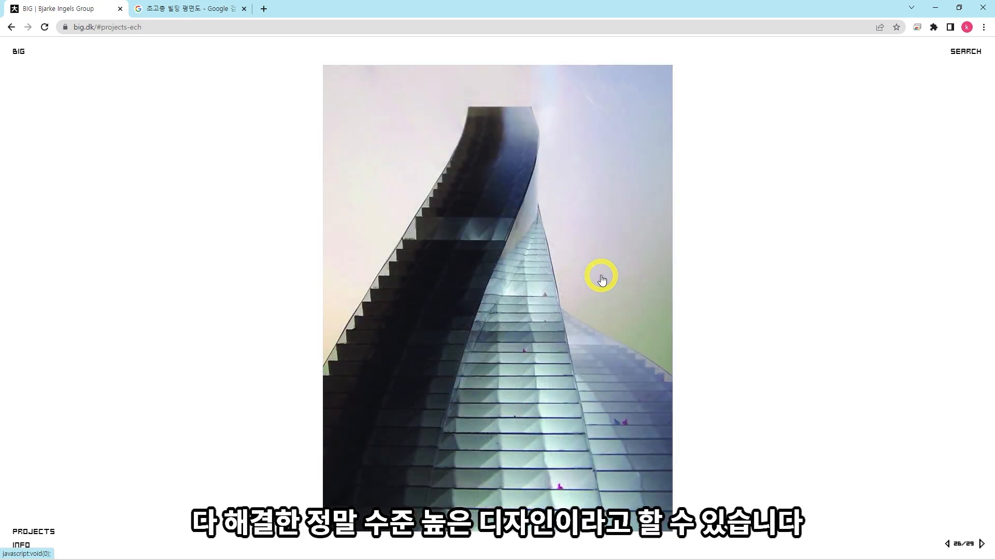
{"action": "left_click", "coordinate": [601, 280]}
{"action": "left_click", "coordinate": [601, 279]}
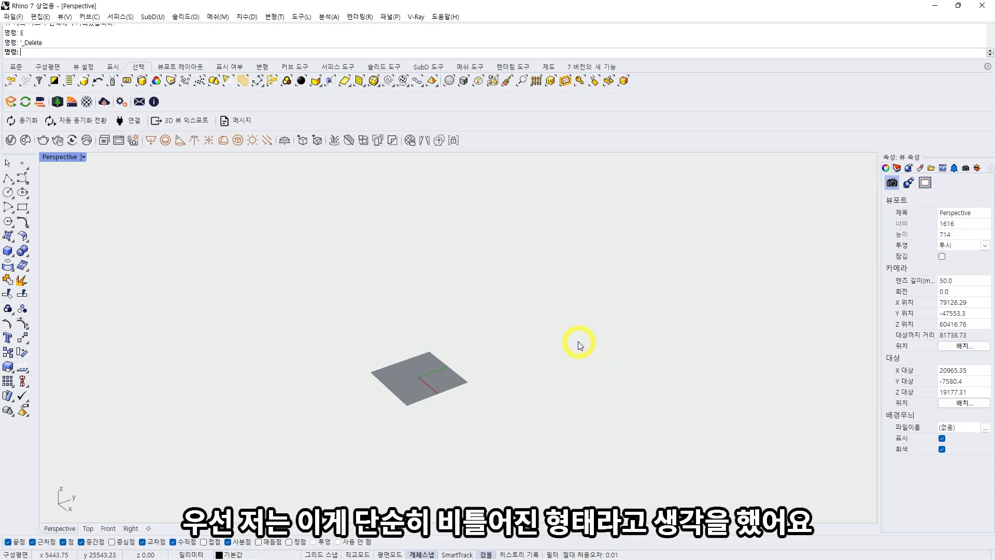
In Rhino, draw a 3000 by 9000 mm rectangle on the ground plane beside the existing grid
{"action": "right_click_drag", "start_coordinate": [578, 341], "coordinate": [498, 341]}
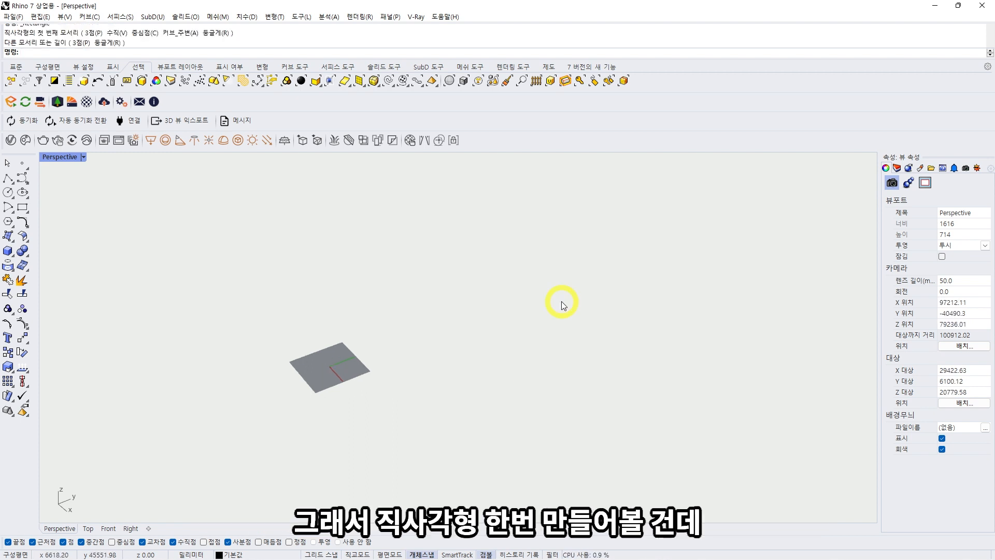
{"action": "type", "text": "rec"}
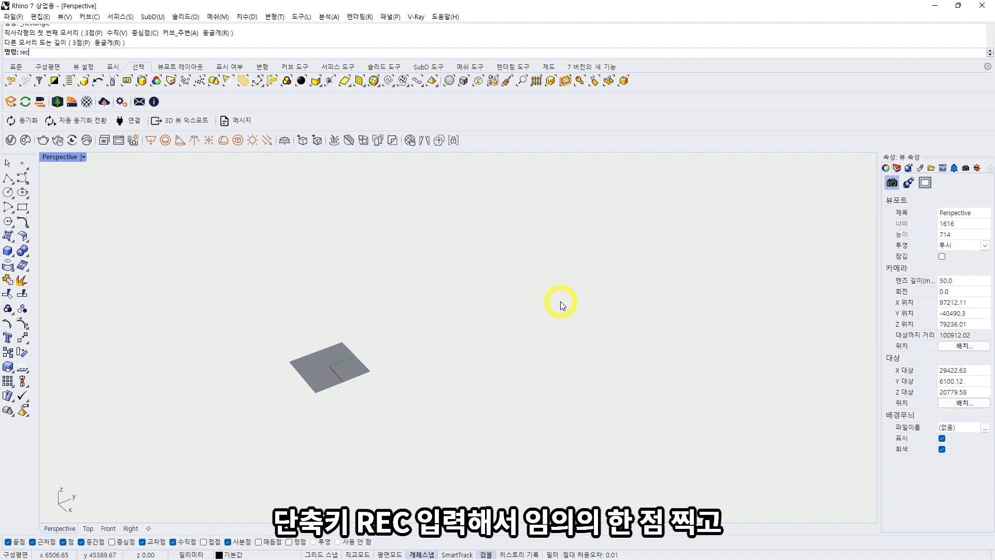
{"action": "key", "text": "Return"}
{"action": "left_click", "coordinate": [448, 357]}
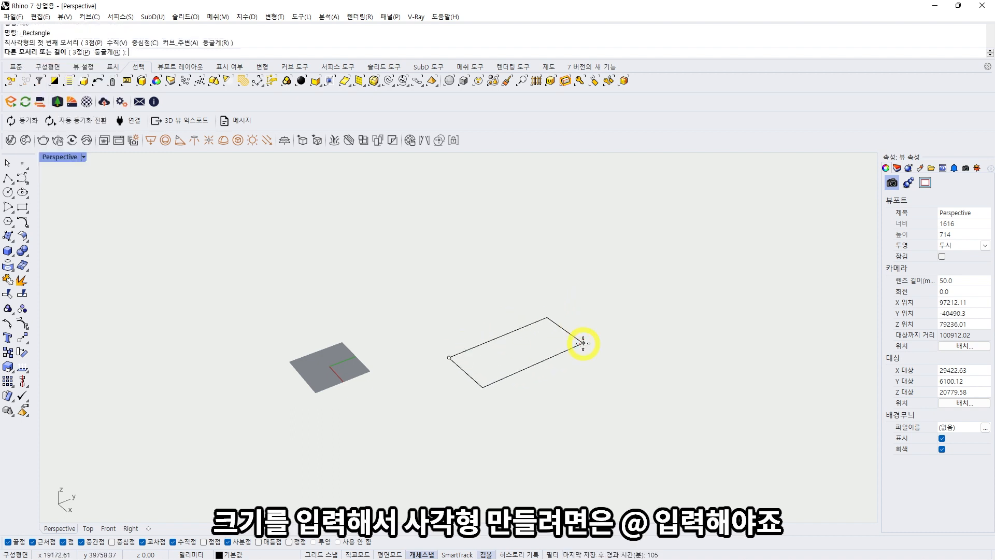
{"action": "type", "text": "@3000,"}
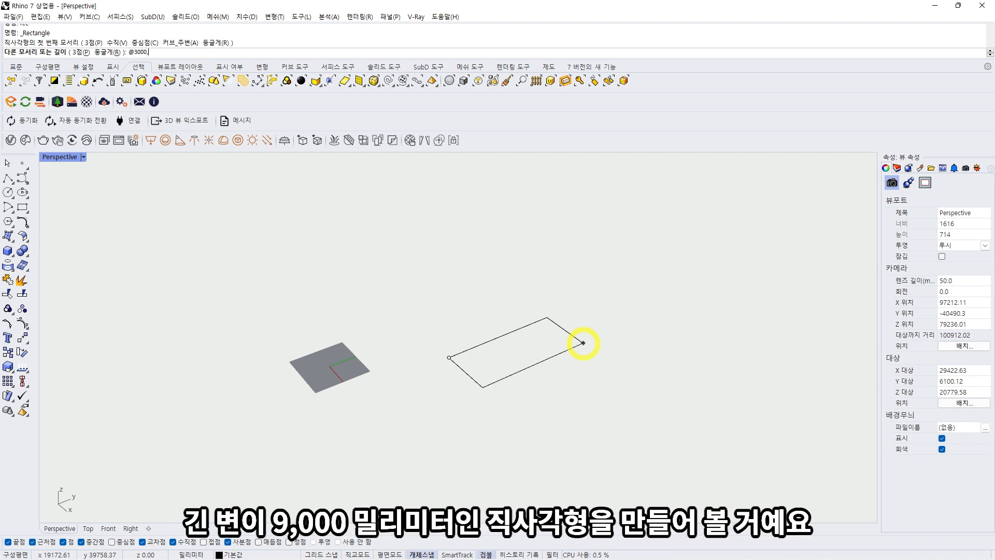
{"action": "type", "text": "90"}
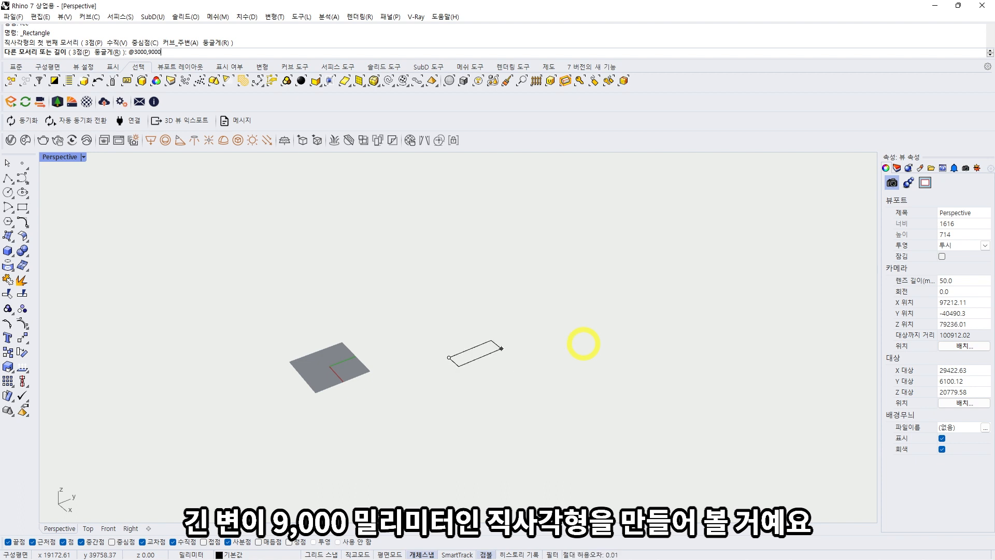
{"action": "type", "text": "00"}
{"action": "key", "text": "Return"}
Extrude the rectangle into a solid box 30000 mm high with ExtrudeCrv
{"action": "scroll", "coordinate": [471, 421], "scroll_direction": "up", "scroll_amount": 3}
{"action": "left_click", "coordinate": [444, 405]}
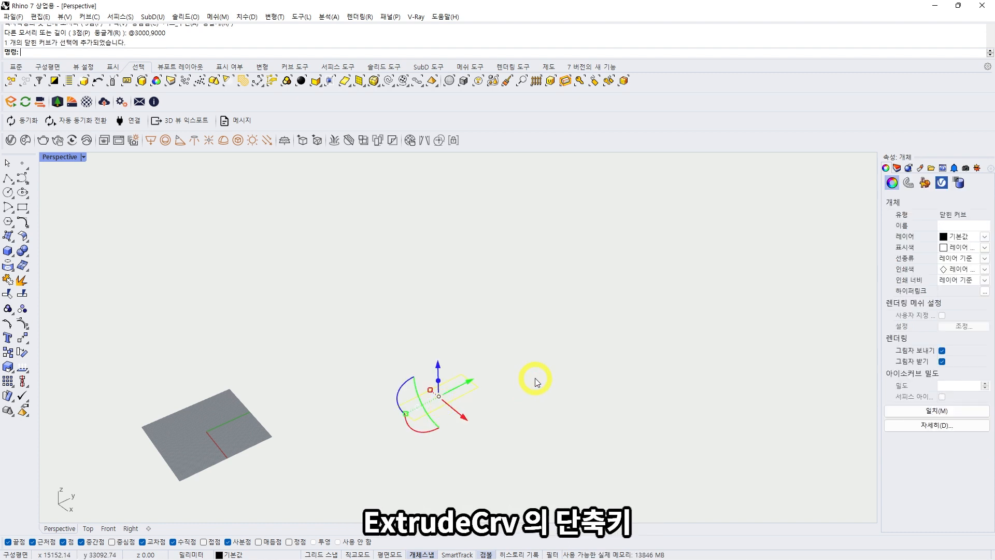
{"action": "type", "text": "Ext"}
{"action": "key", "text": "Return"}
{"action": "scroll", "coordinate": [534, 379], "scroll_direction": "down", "scroll_amount": 3}
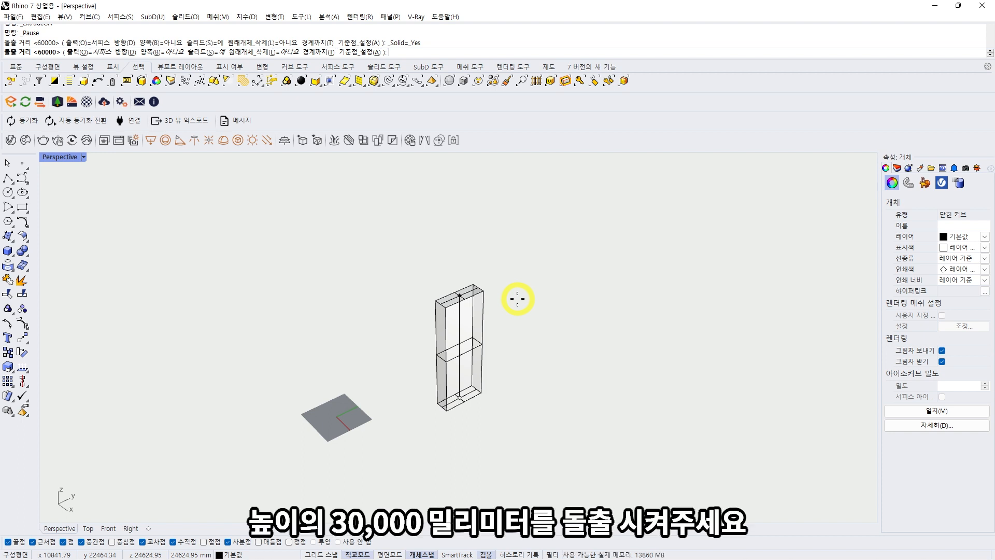
{"action": "type", "text": "30000"}
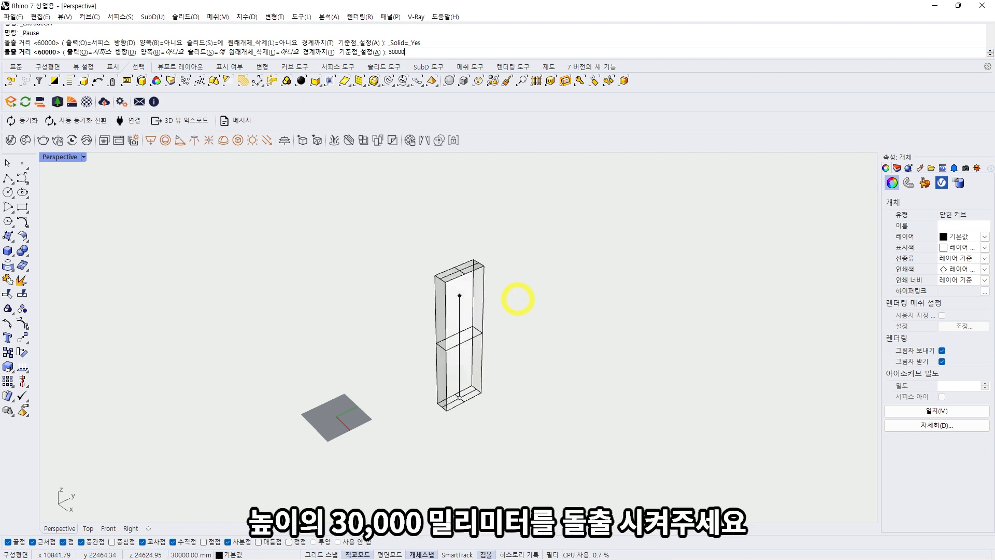
{"action": "key", "text": "Return"}
{"action": "scroll", "coordinate": [502, 322], "scroll_direction": "up", "scroll_amount": 2}
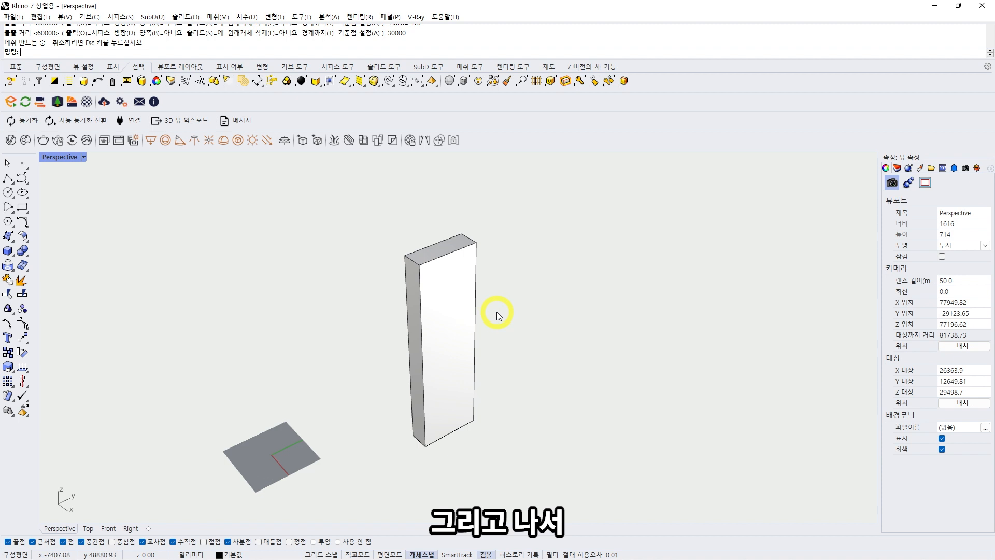
Draw a diagonal polyline between opposite corners of the box's top face
{"action": "scroll", "coordinate": [582, 303], "scroll_direction": "up", "scroll_amount": 2}
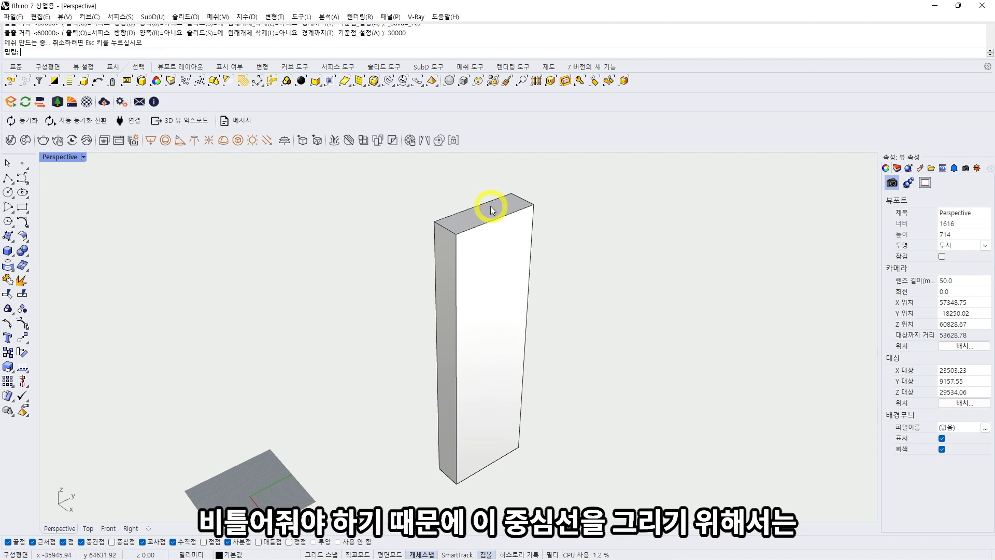
{"action": "right_click_drag", "start_coordinate": [501, 219], "coordinate": [461, 253], "text": "shift"}
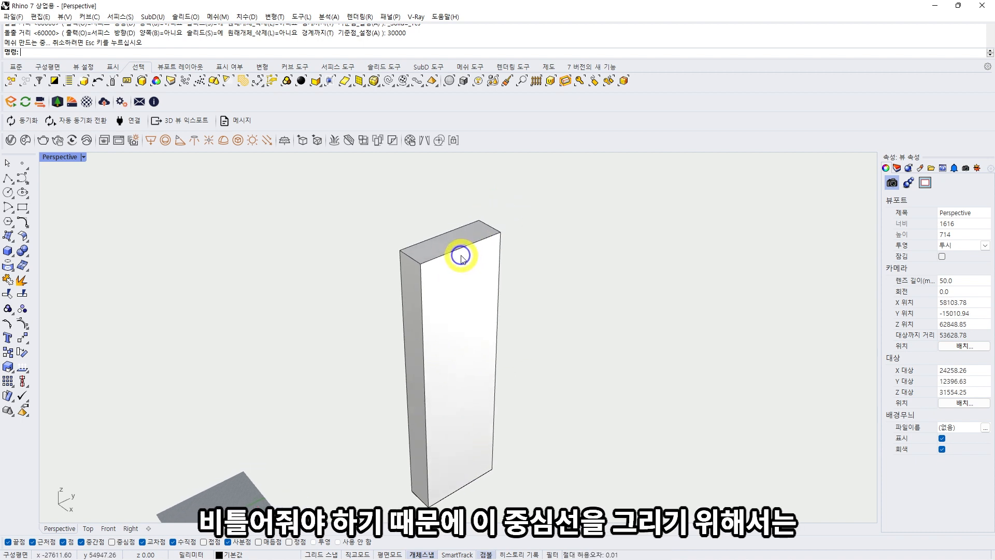
{"action": "type", "text": "l"}
{"action": "key", "text": "Return"}
{"action": "left_click", "coordinate": [400, 251]}
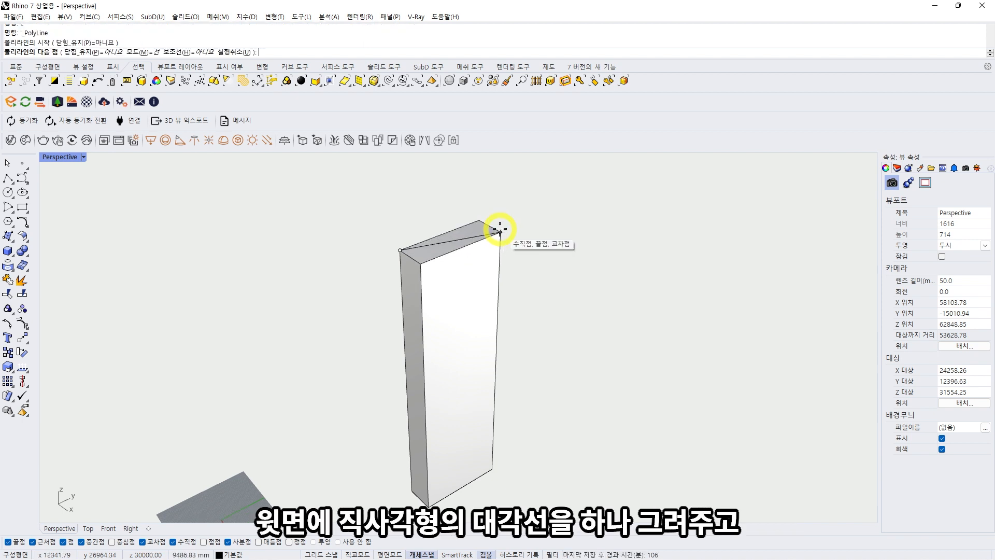
{"action": "left_click", "coordinate": [500, 231]}
{"action": "key", "text": "Return"}
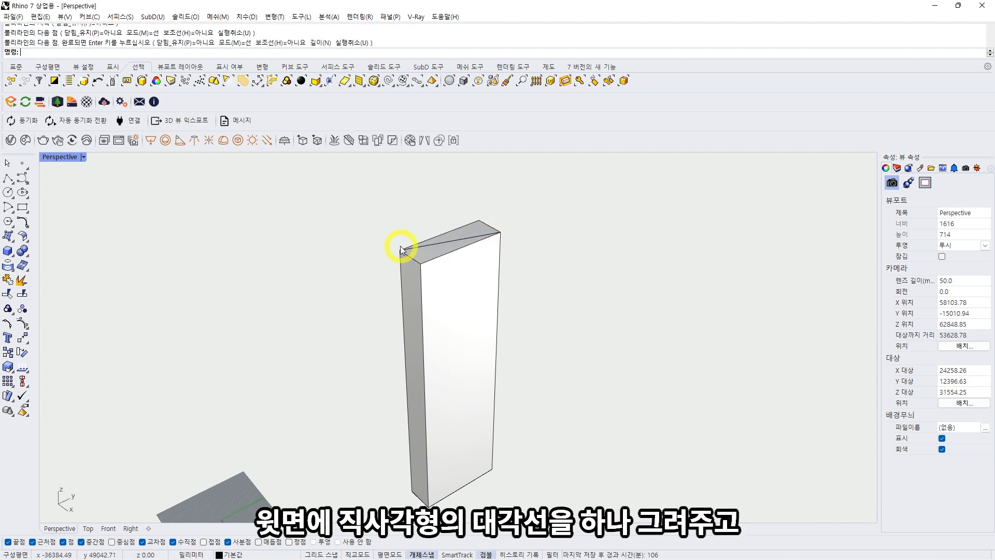
Draw a diagonal polyline between the matching opposite corners of the box's bottom face
{"action": "scroll", "coordinate": [519, 410], "scroll_direction": "down", "scroll_amount": 7}
{"action": "right_click_drag", "start_coordinate": [524, 375], "coordinate": [490, 383]}
{"action": "scroll", "coordinate": [490, 386], "scroll_direction": "up", "scroll_amount": 11}
{"action": "type", "text": "l"}
{"action": "key", "text": "Return"}
{"action": "left_click", "coordinate": [437, 385]}
{"action": "left_click", "coordinate": [576, 395]}
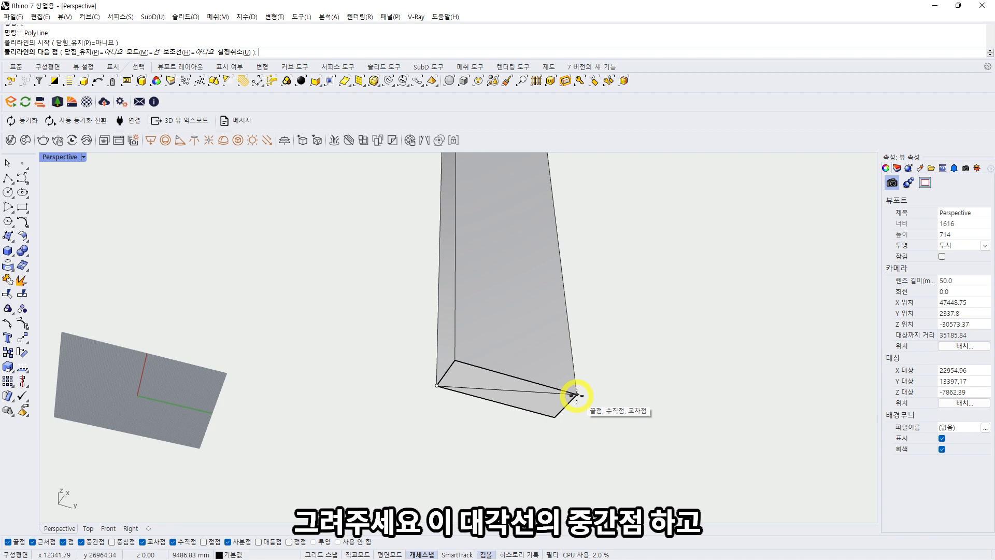
{"action": "key", "text": "Return"}
Draw a vertical centre line through the box connecting the midpoints of the bottom and top diagonals
{"action": "type", "text": "l"}
{"action": "key", "text": "Return"}
{"action": "left_click", "coordinate": [509, 386]}
{"action": "right_click_drag", "start_coordinate": [509, 386], "coordinate": [504, 259]}
{"action": "left_click", "coordinate": [504, 259]}
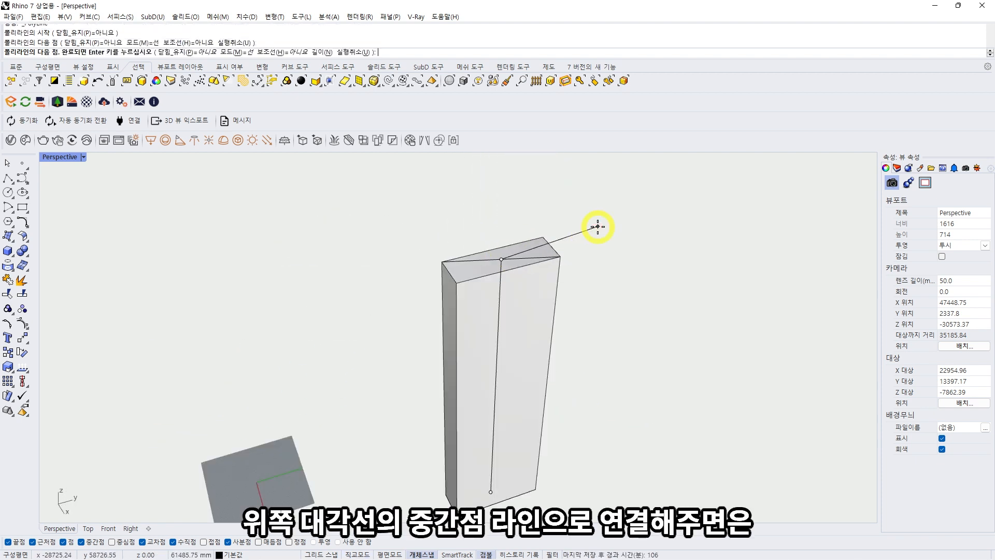
{"action": "key", "text": "Return"}
Set the viewport to Wireframe display and select the vertical centre line inside the box
{"action": "mouse_move", "coordinate": [560, 318]}
{"action": "right_mouse_down"}
{"action": "mouse_move", "coordinate": [539, 344]}
{"action": "mouse_move", "coordinate": [464, 273]}
{"action": "right_mouse_up"}
{"action": "key", "text": "ctrl+alt+w"}
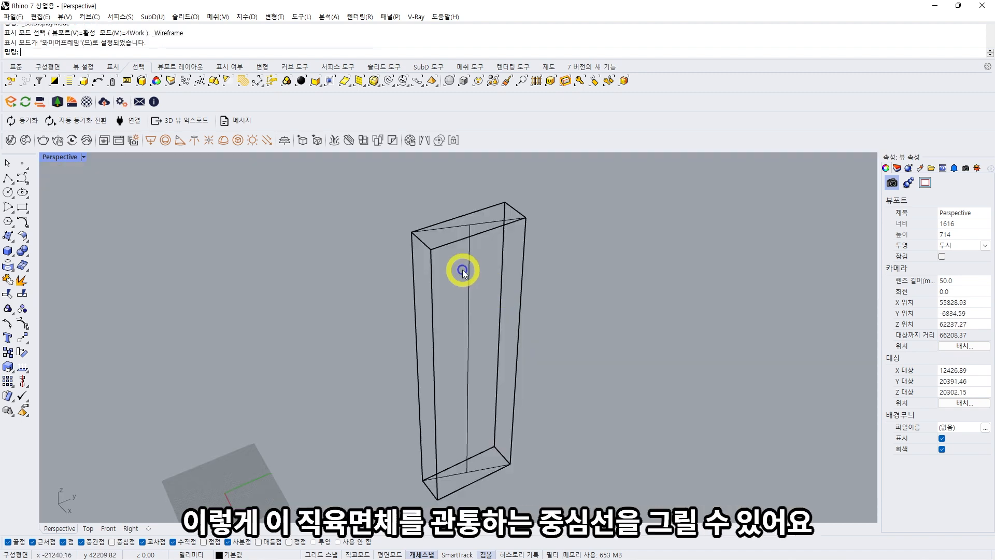
{"action": "left_click", "coordinate": [507, 260]}
{"action": "left_click", "coordinate": [456, 251]}
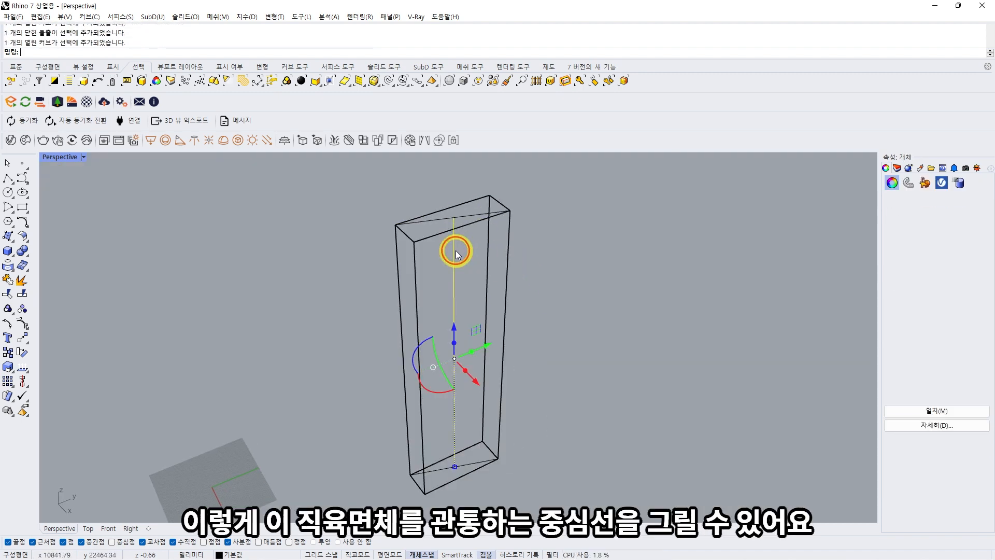
{"action": "left_click", "coordinate": [537, 270]}
{"action": "left_click", "coordinate": [455, 251]}
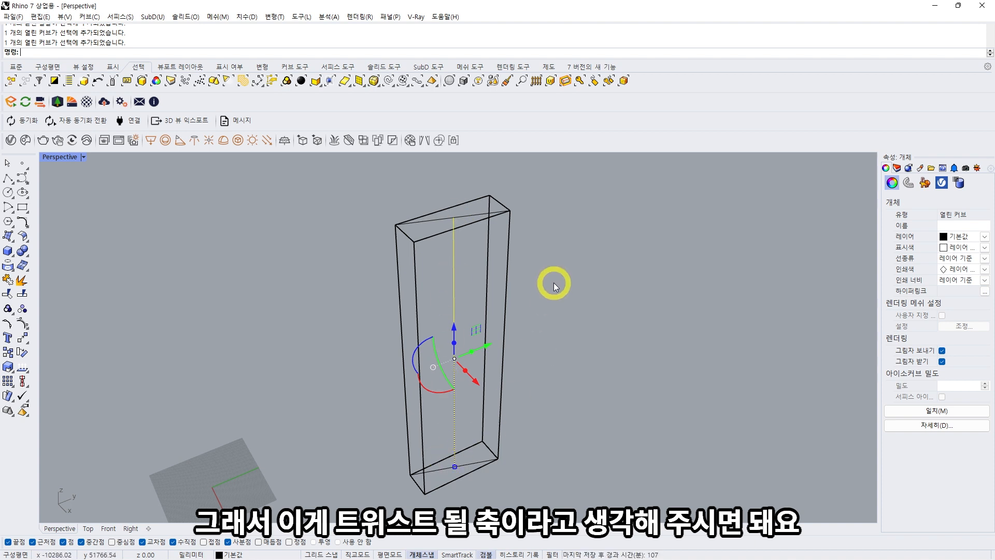
{"action": "left_click", "coordinate": [539, 271]}
{"action": "key", "text": "ctrl+alt+w"}
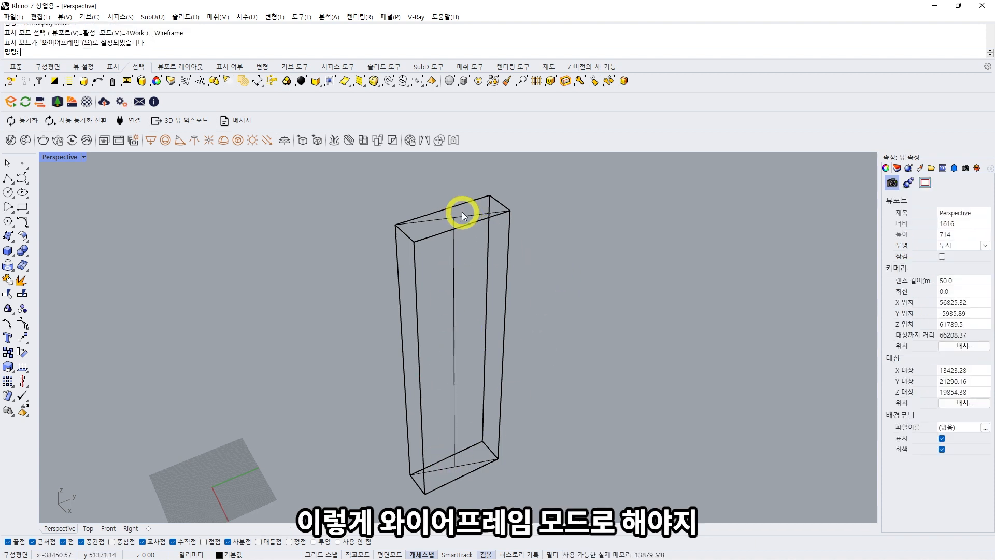
{"action": "left_click", "coordinate": [458, 216]}
{"action": "left_click", "coordinate": [558, 274]}
{"action": "left_click", "coordinate": [452, 315]}
{"action": "left_click", "coordinate": [571, 315]}
Twist the box 90 degrees about the vertical centre line, with the axis running from its bottom end to its top end
{"action": "left_click", "coordinate": [11, 402]}
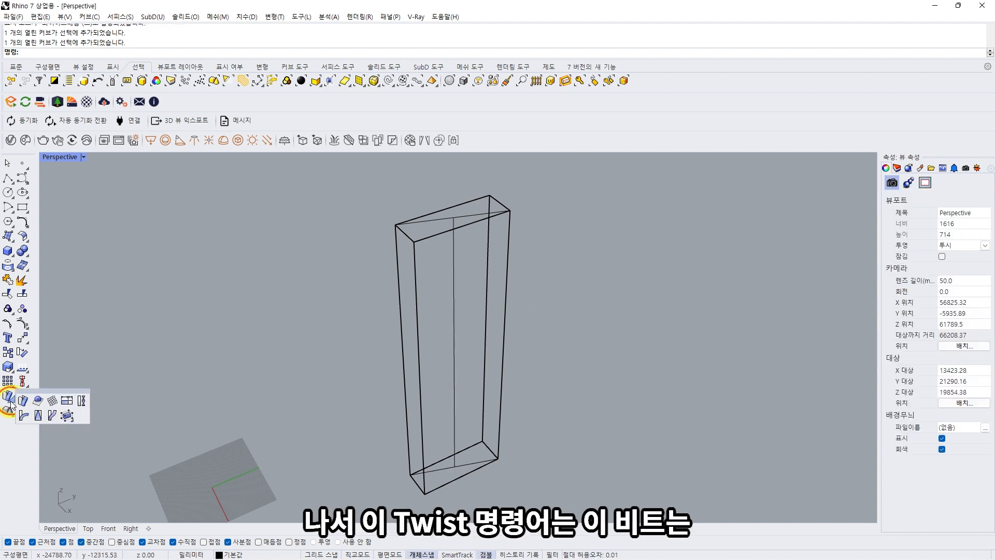
{"action": "left_click", "coordinate": [82, 401]}
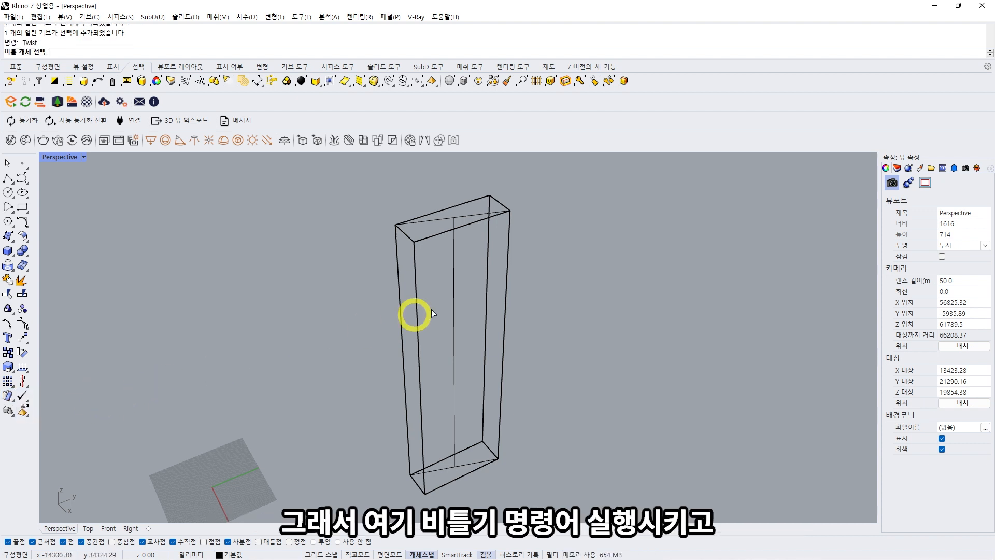
{"action": "left_click", "coordinate": [507, 242]}
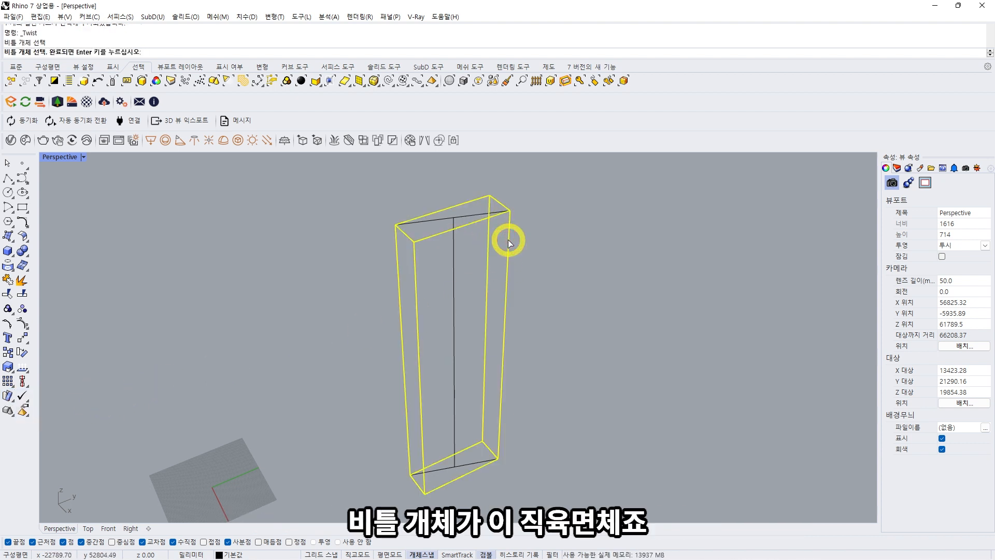
{"action": "key", "text": "Return"}
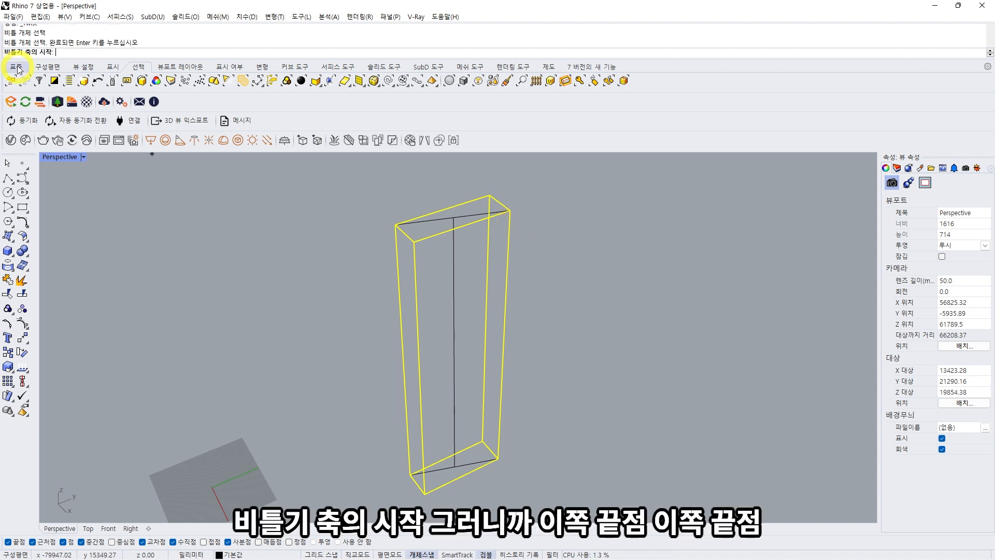
{"action": "left_click", "coordinate": [455, 466]}
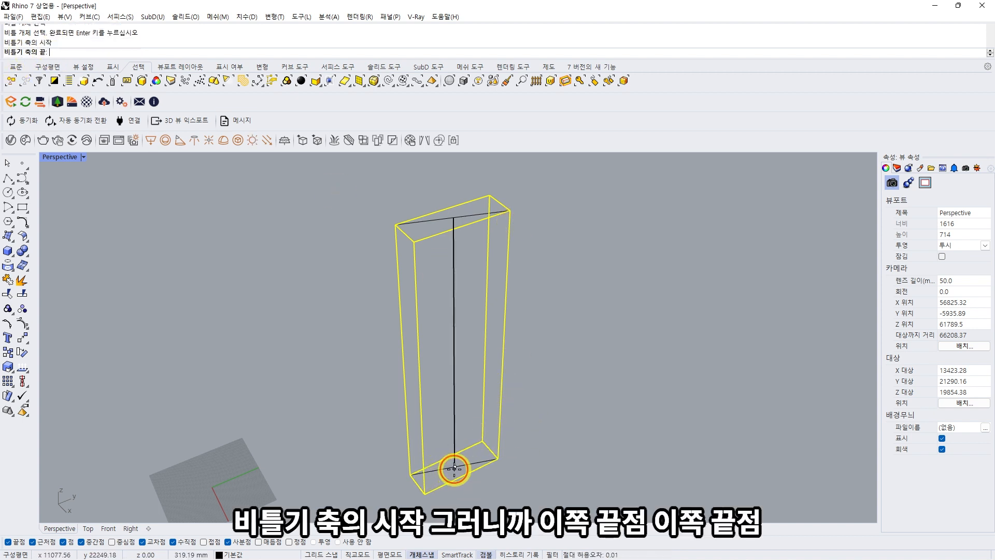
{"action": "left_click", "coordinate": [454, 219]}
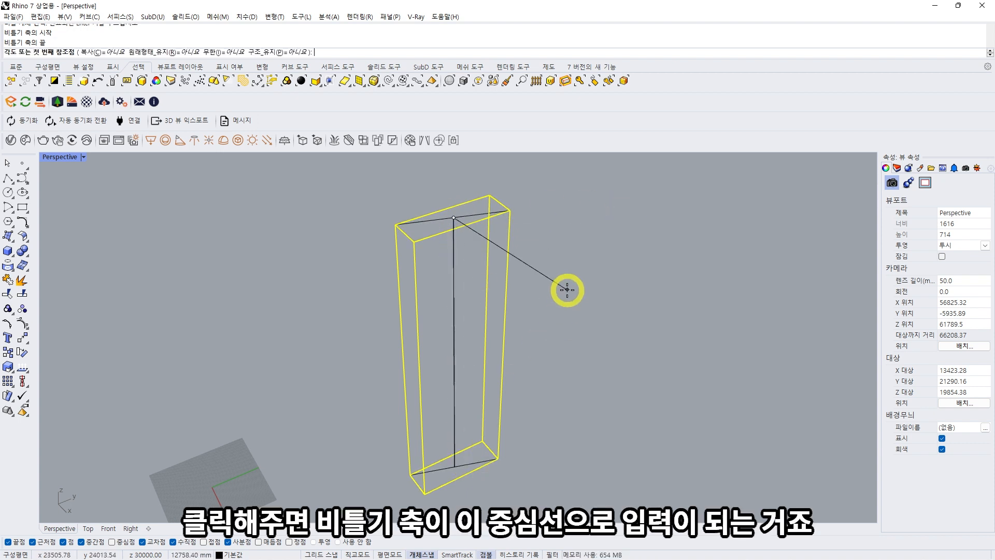
{"action": "left_click", "coordinate": [499, 202]}
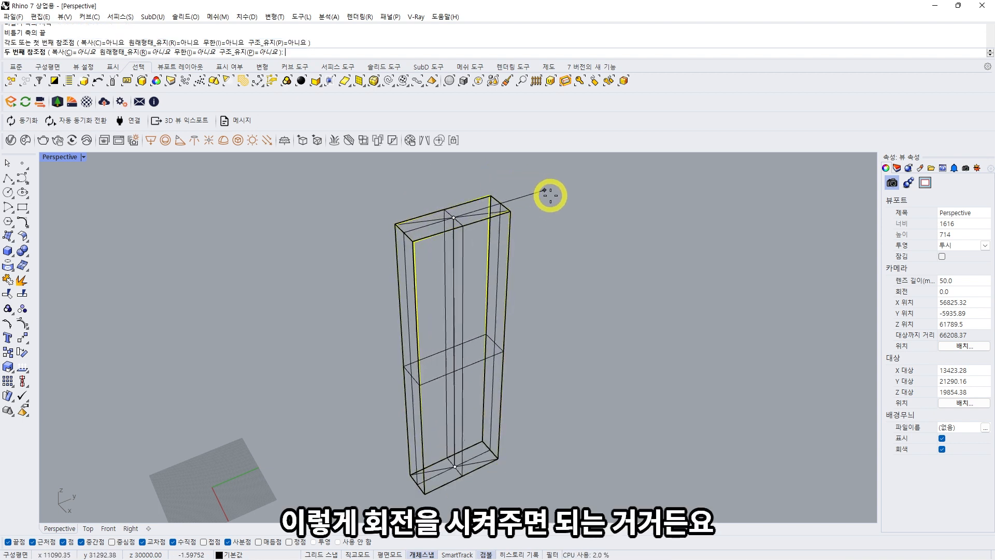
{"action": "key", "text": "shift"}
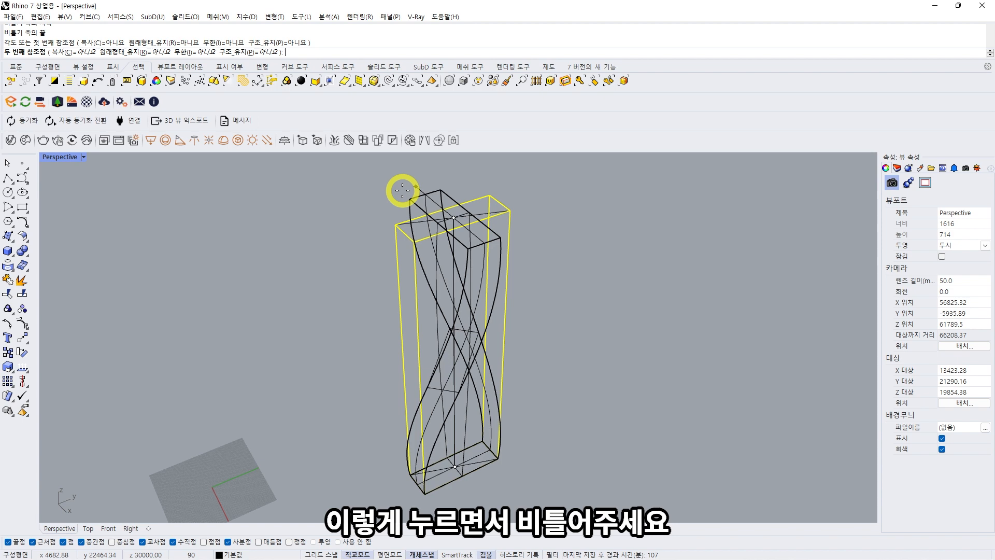
{"action": "left_click", "coordinate": [402, 190]}
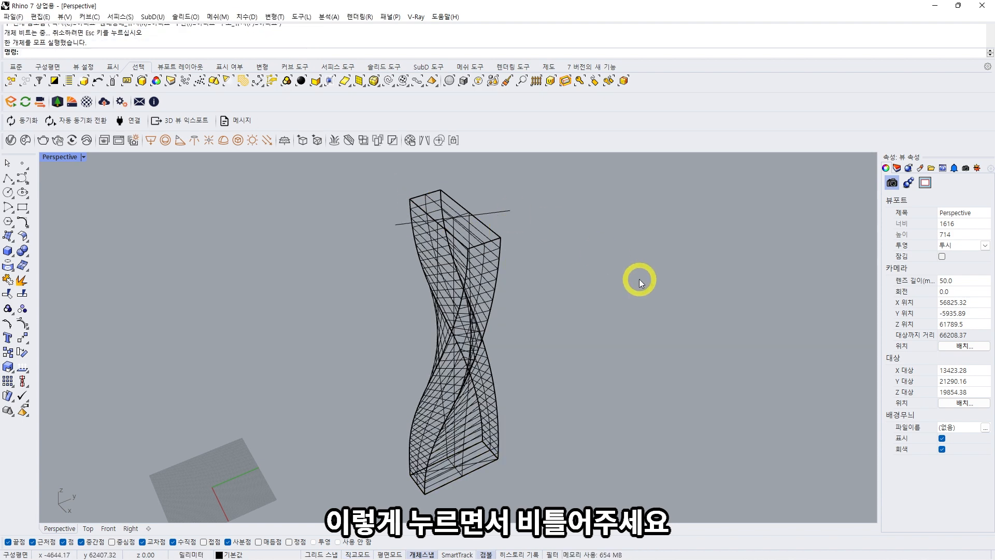
Set the viewport to the shaded 4Work display mode and view the twisted tower from another side
{"action": "key", "text": "ctrl+alt+s"}
{"action": "right_click_drag", "start_coordinate": [617, 309], "coordinate": [449, 357]}
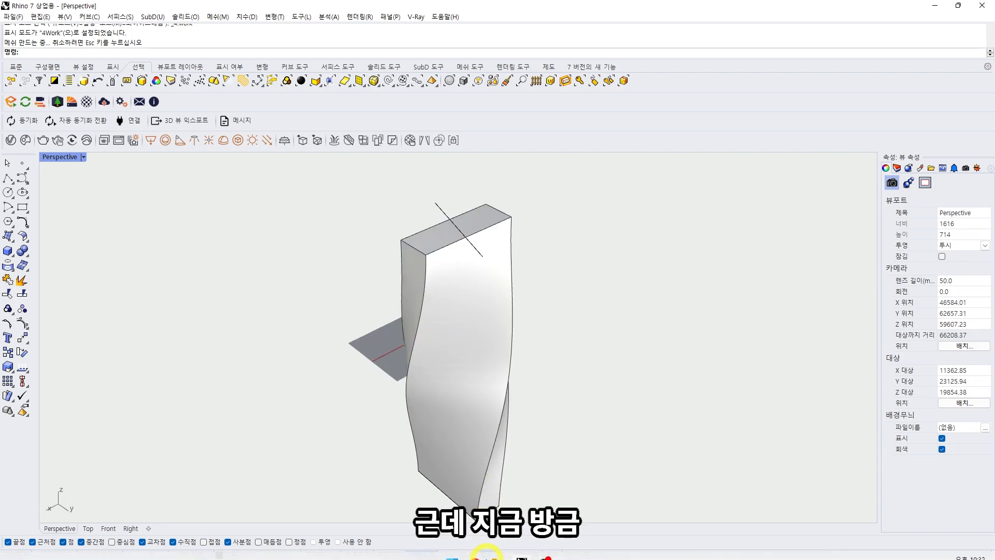
Switch to the browser and go back through BIG's project images to examine the physical models of the twisted tower
{"action": "key", "text": "alt+Tab"}
{"action": "scroll", "coordinate": [632, 283], "scroll_direction": "down", "scroll_amount": 1}
{"action": "scroll", "coordinate": [632, 284], "scroll_direction": "up", "scroll_amount": 6}
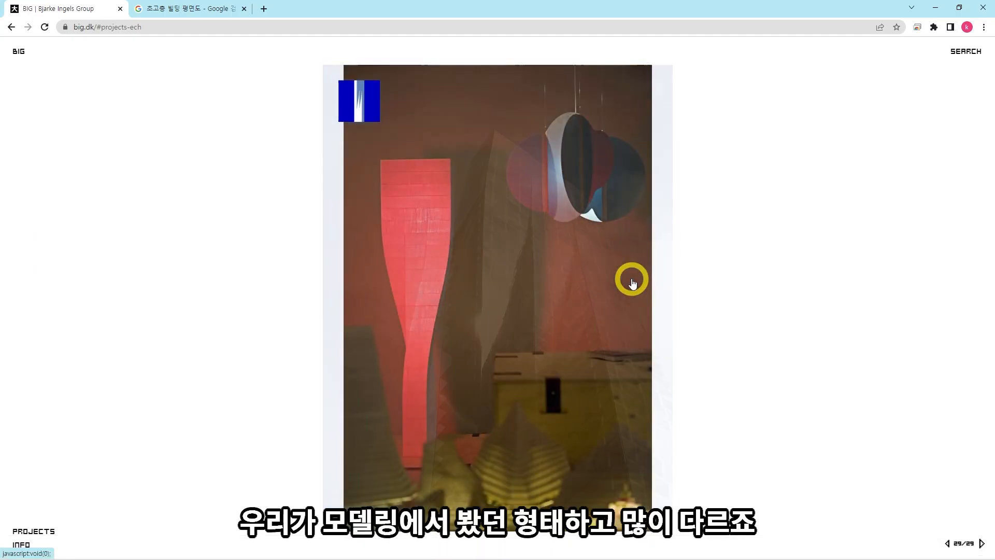
{"action": "scroll", "coordinate": [633, 282], "scroll_direction": "up", "scroll_amount": 11}
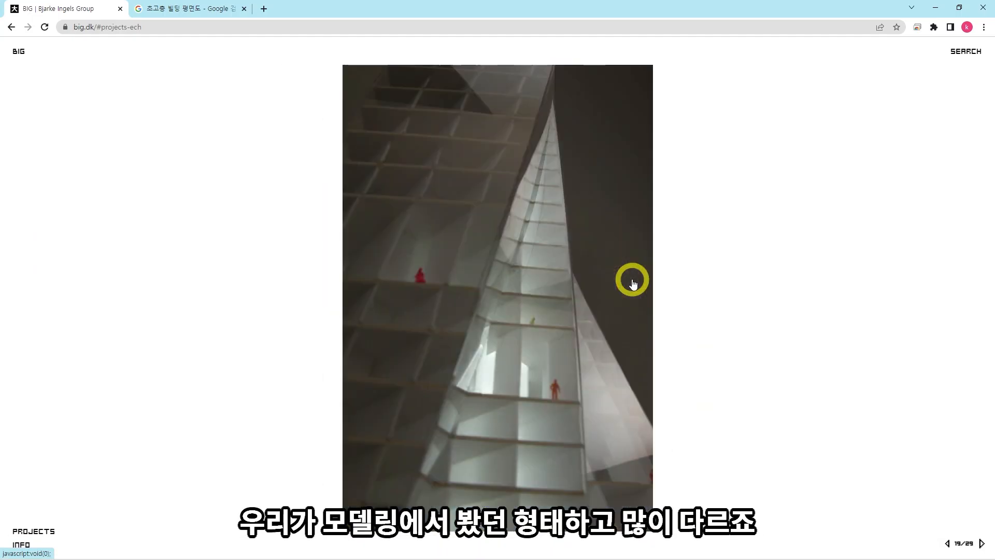
{"action": "scroll", "coordinate": [638, 278], "scroll_direction": "down", "scroll_amount": 1}
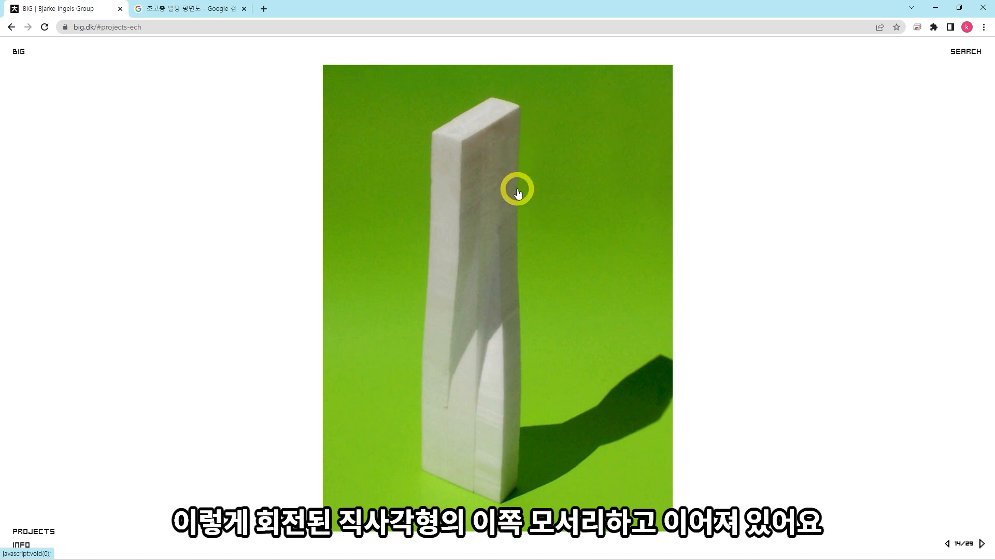
Switch back to Rhino, examine how the twisted box's edges run from base to top, and select the box
{"action": "key", "text": "alt+Tab"}
{"action": "right_click_drag", "start_coordinate": [544, 371], "coordinate": [565, 298]}
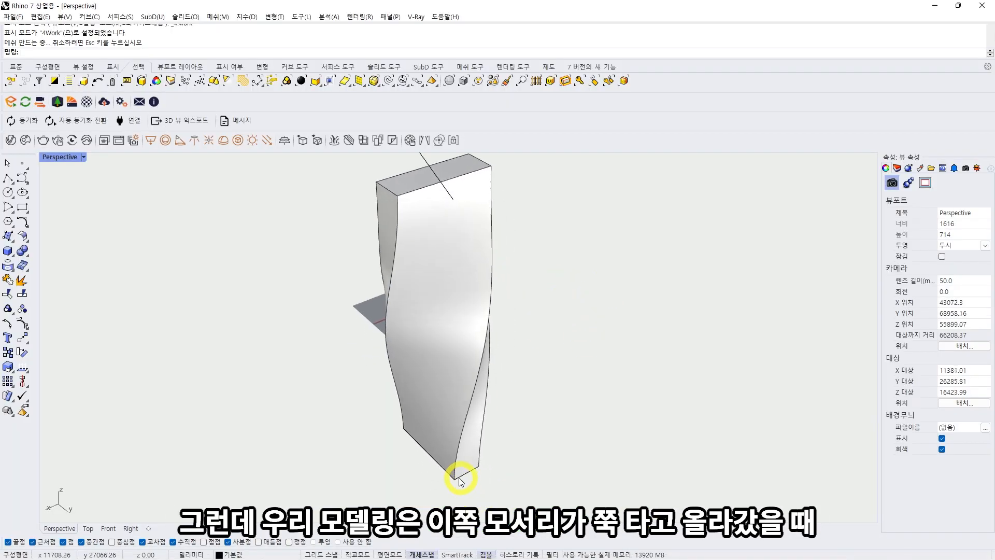
{"action": "right_click_drag", "start_coordinate": [412, 448], "coordinate": [544, 210]}
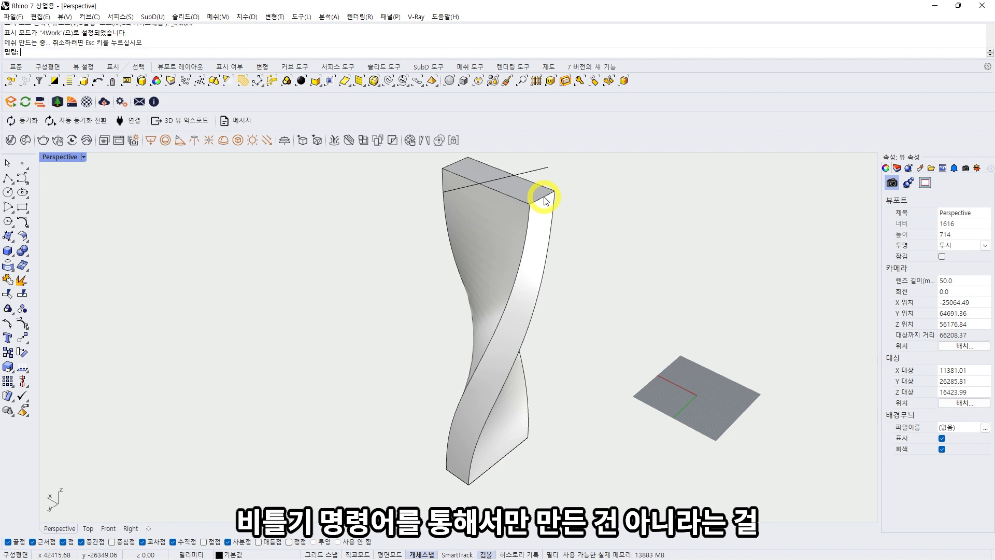
{"action": "right_click_drag", "start_coordinate": [545, 200], "coordinate": [446, 264]}
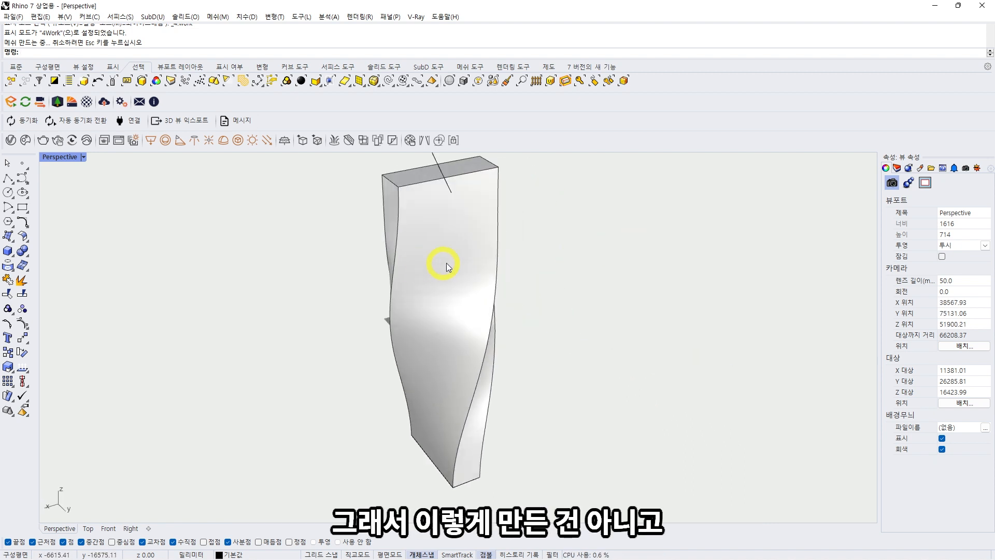
{"action": "left_click", "coordinate": [474, 264]}
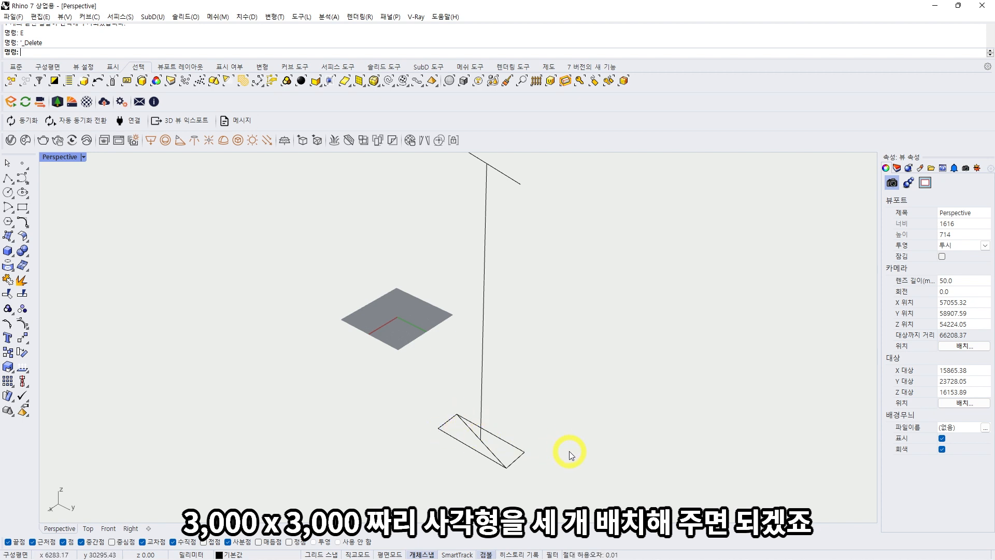
Draw a 3000 x 3000 square on the ground beside the base rectangle
{"action": "right_click_drag", "start_coordinate": [569, 450], "coordinate": [529, 438], "text": "shift"}
{"action": "type", "text": "rec"}
{"action": "key", "text": "Return"}
{"action": "left_click", "coordinate": [527, 450]}
{"action": "type", "text": "@3000,3000"}
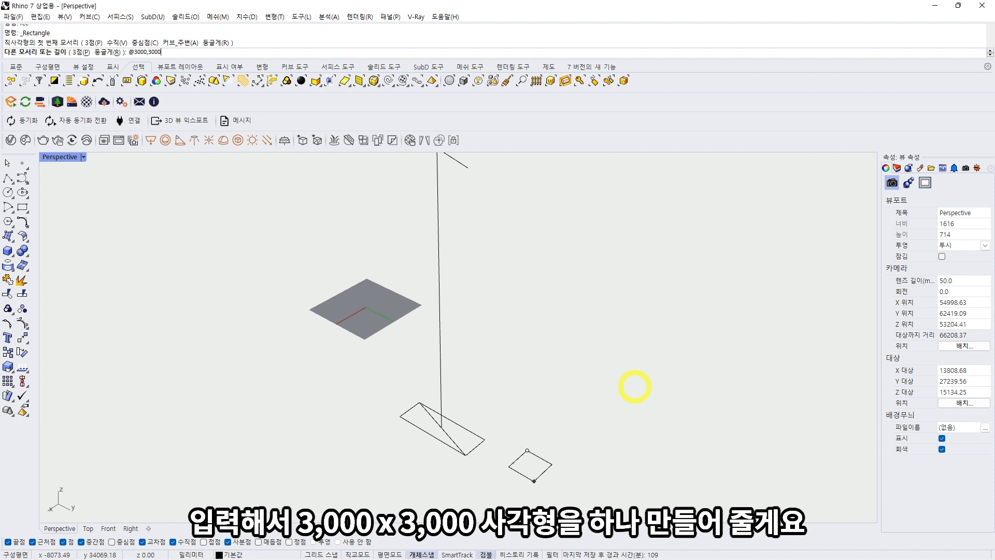
{"action": "key", "text": "Return"}
Move the square onto the end of the base rectangle and copy it twice along the length to divide the base into three
{"action": "left_click", "coordinate": [541, 473]}
{"action": "left_click_drag", "start_coordinate": [540, 473], "coordinate": [492, 436]}
{"action": "scroll", "coordinate": [446, 437], "scroll_direction": "up", "scroll_amount": 7}
{"action": "type", "text": "co"}
{"action": "key", "text": "Return"}
{"action": "left_click", "coordinate": [538, 440]}
{"action": "left_click", "coordinate": [486, 412]}
{"action": "left_click", "coordinate": [438, 386]}
{"action": "key", "text": "Return"}
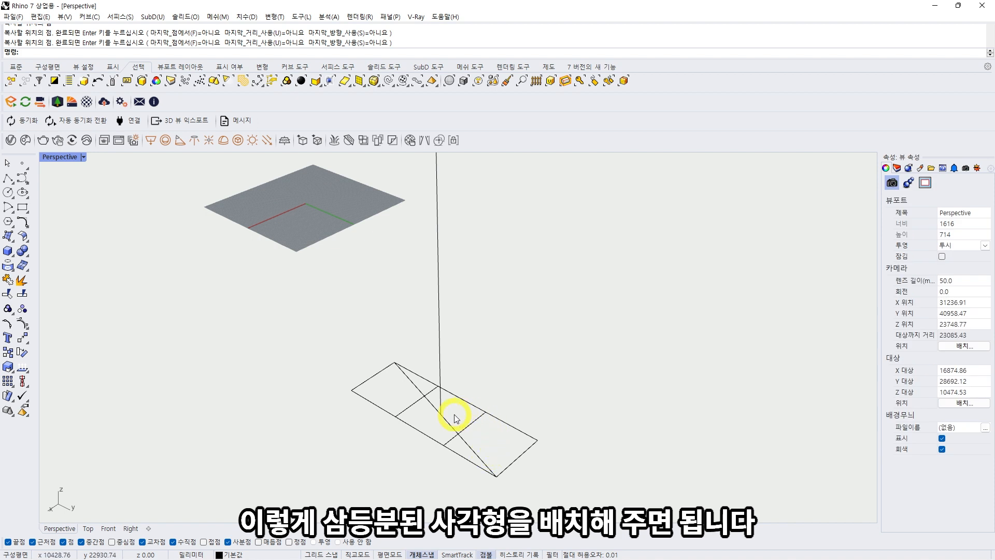
{"action": "left_click_drag", "start_coordinate": [422, 403], "coordinate": [413, 399]}
{"action": "left_click", "coordinate": [504, 404]}
Copy all the base curves vertically to the height of the centre line's upper end, using the Copy command's Vertical option
{"action": "scroll", "coordinate": [563, 367], "scroll_direction": "down", "scroll_amount": 14}
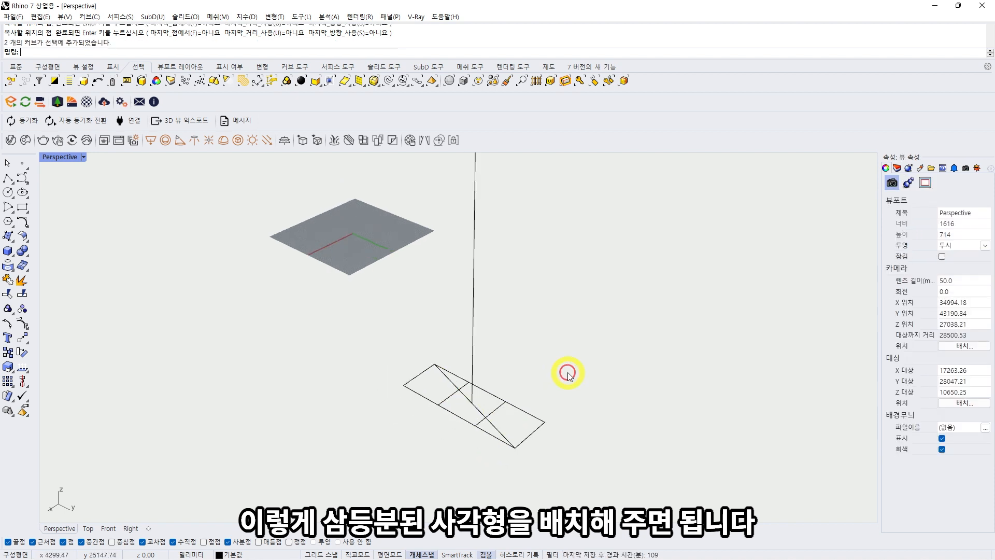
{"action": "right_click_drag", "start_coordinate": [562, 364], "coordinate": [519, 429], "text": "shift"}
{"action": "scroll", "coordinate": [519, 429], "scroll_direction": "up", "scroll_amount": 3}
{"action": "left_click_drag", "start_coordinate": [400, 400], "coordinate": [555, 500]}
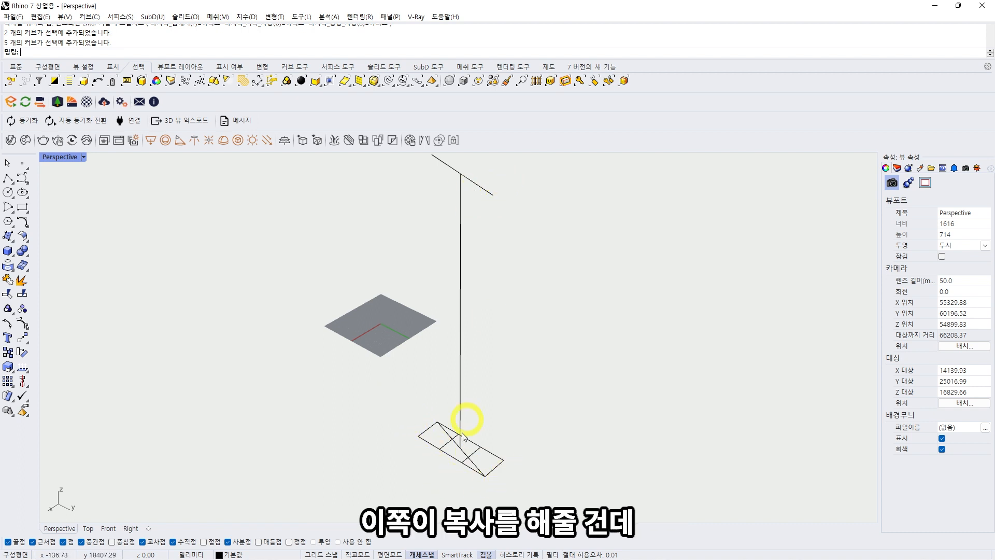
{"action": "left_click_drag", "start_coordinate": [388, 389], "coordinate": [528, 510]}
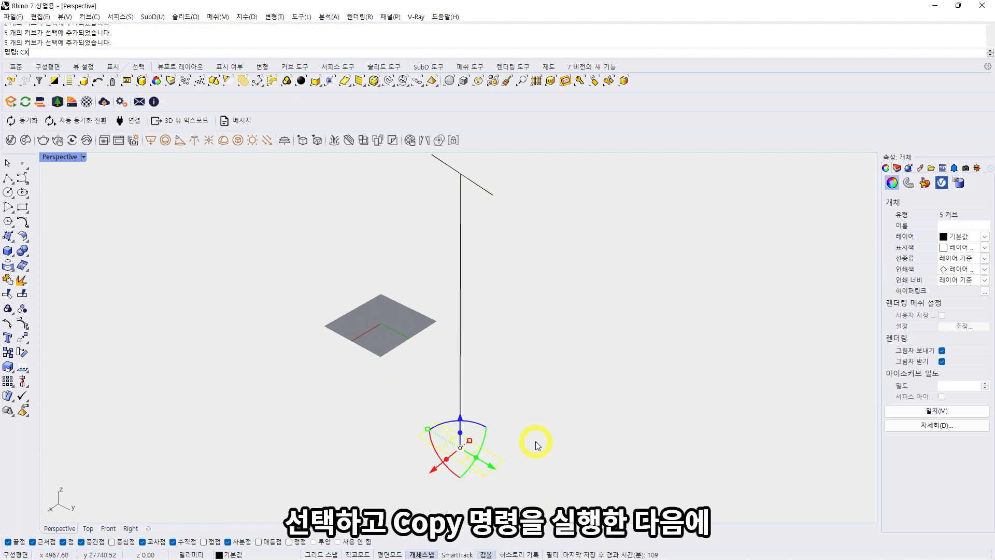
{"action": "type", "text": "CX"}
{"action": "key", "text": "Return"}
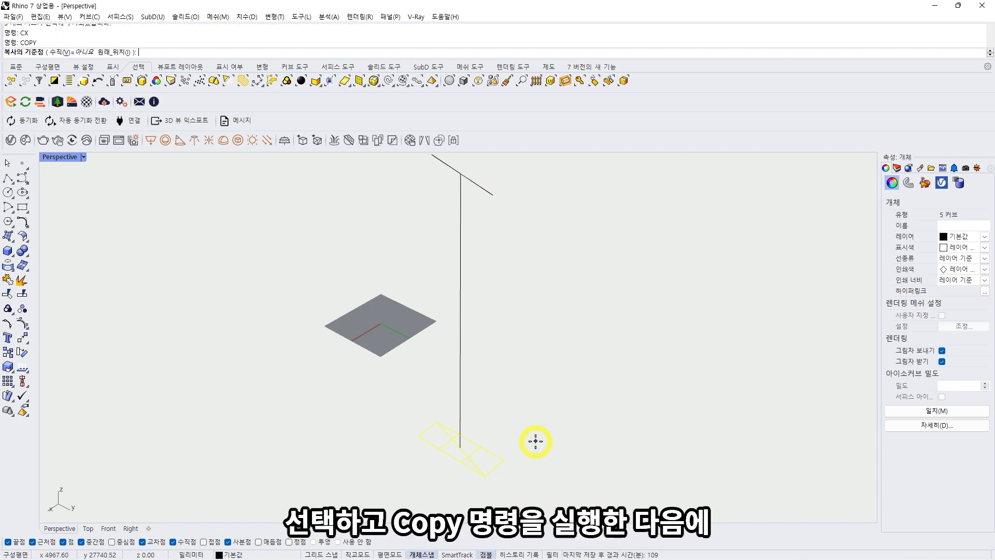
{"action": "left_click", "coordinate": [75, 53]}
{"action": "left_click", "coordinate": [503, 460]}
{"action": "left_click", "coordinate": [531, 237]}
{"action": "key", "text": "Return"}
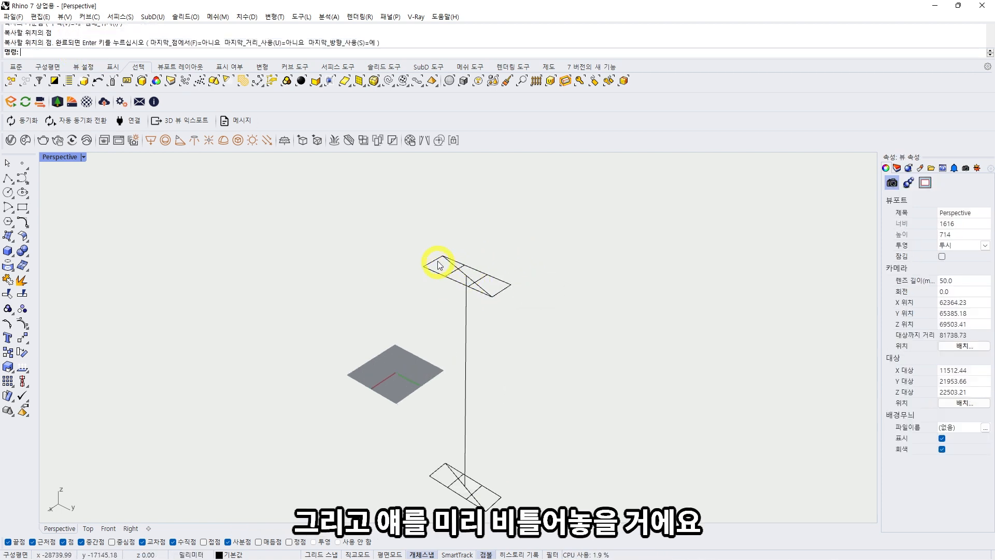
Rotate the upper set of curves 90 degrees about the vertical centre line with the gumball
{"action": "left_click_drag", "start_coordinate": [393, 233], "coordinate": [554, 331]}
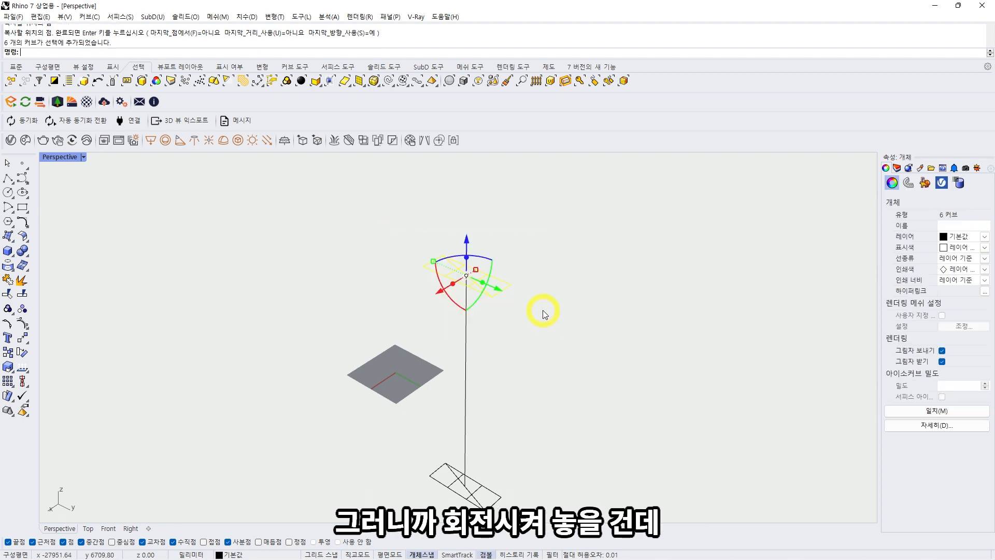
{"action": "left_click", "coordinate": [482, 260]}
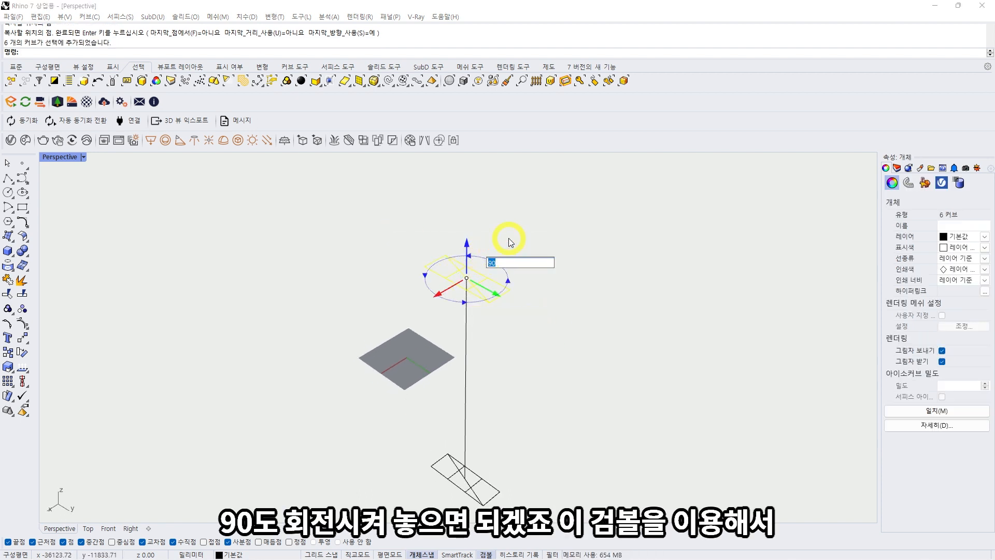
{"action": "key", "text": "Return"}
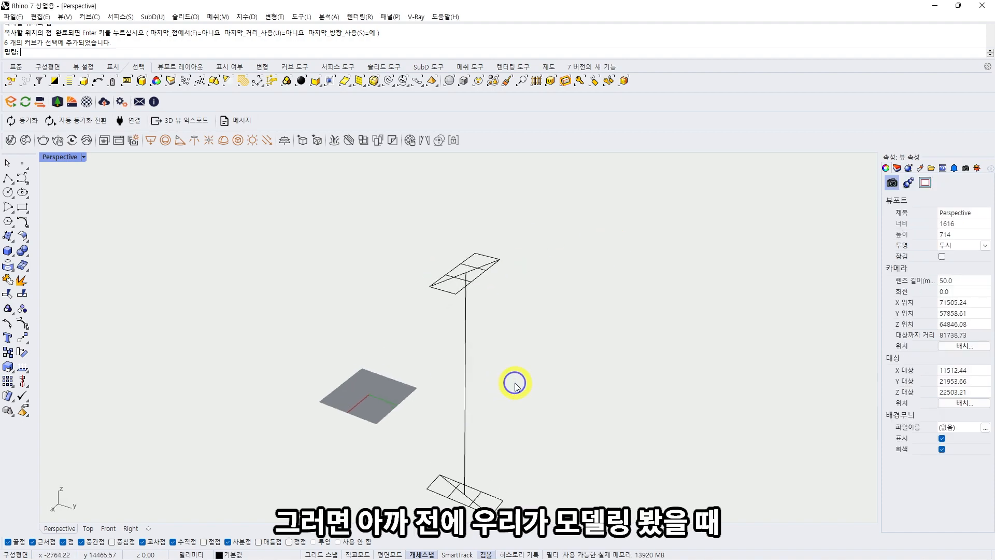
{"action": "scroll", "coordinate": [514, 361], "scroll_direction": "up", "scroll_amount": 2}
Build a surface from four corner points joining a short edge of the rotated top rectangle to a short edge of the base, and select it
{"action": "left_click", "coordinate": [472, 548]}
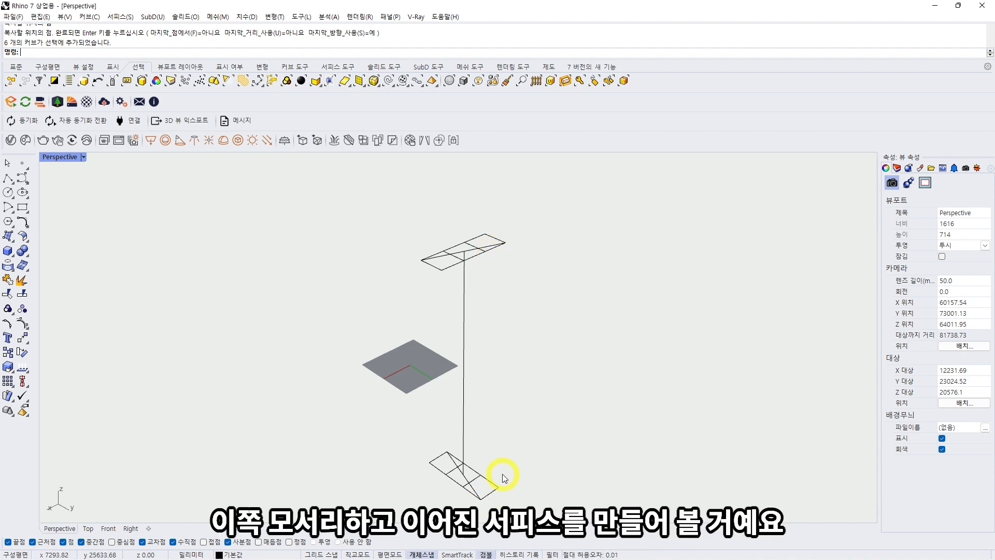
{"action": "left_click", "coordinate": [11, 239]}
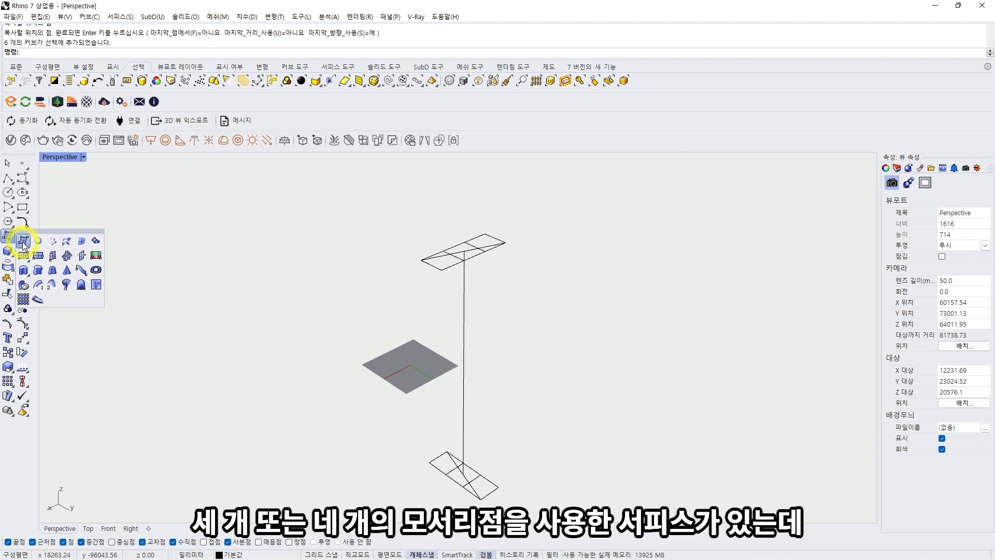
{"action": "left_click", "coordinate": [23, 243]}
{"action": "left_click", "coordinate": [505, 243]}
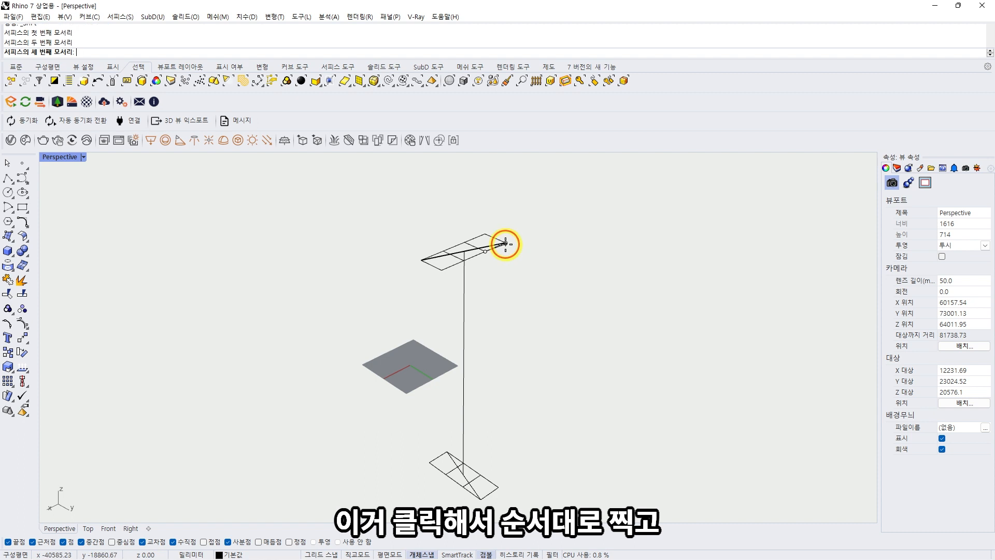
{"action": "left_click", "coordinate": [498, 487]}
{"action": "left_click", "coordinate": [483, 500]}
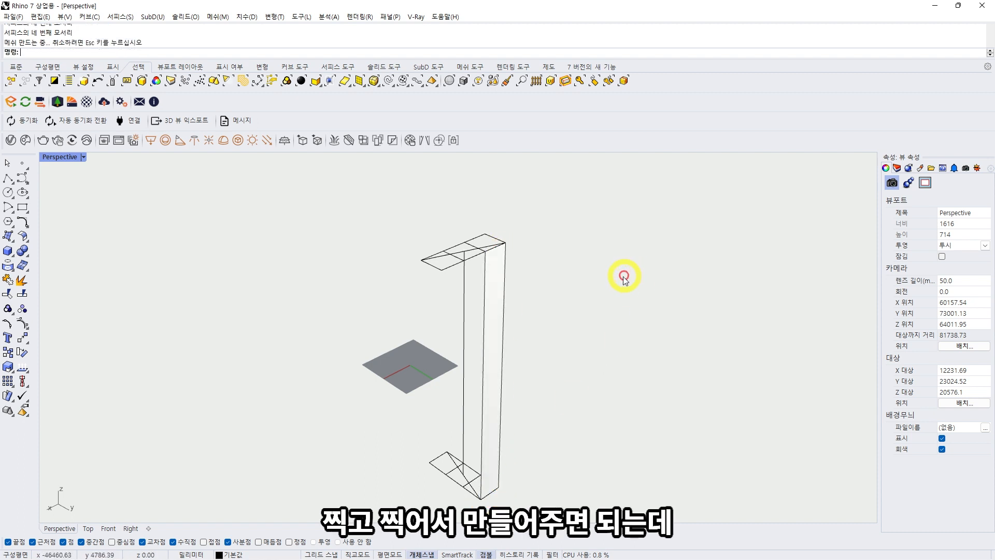
{"action": "mouse_move", "coordinate": [582, 315]}
{"action": "right_mouse_down"}
{"action": "mouse_move", "coordinate": [515, 317]}
{"action": "mouse_move", "coordinate": [568, 274]}
{"action": "mouse_move", "coordinate": [624, 260]}
{"action": "mouse_move", "coordinate": [607, 330]}
{"action": "mouse_move", "coordinate": [581, 332]}
{"action": "right_mouse_up"}
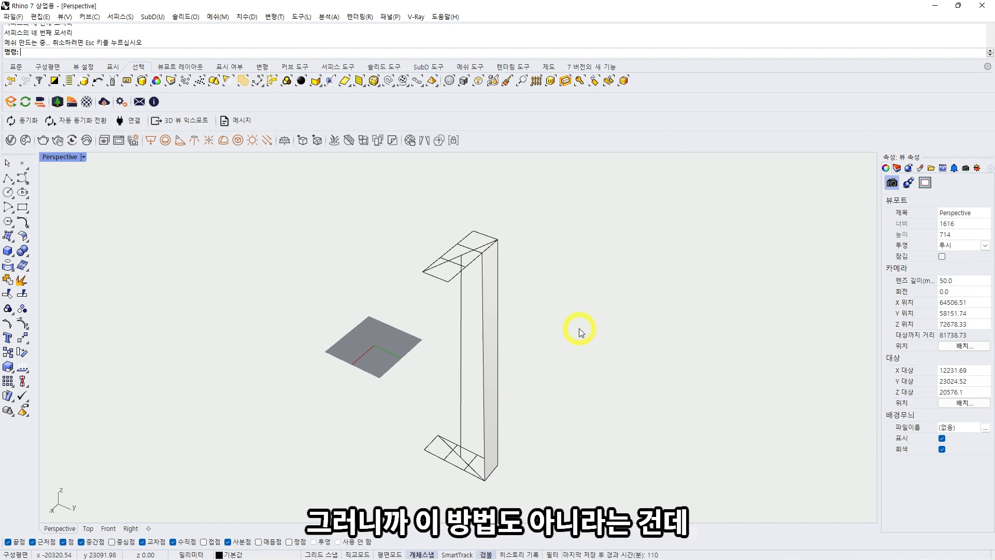
{"action": "left_click", "coordinate": [493, 300]}
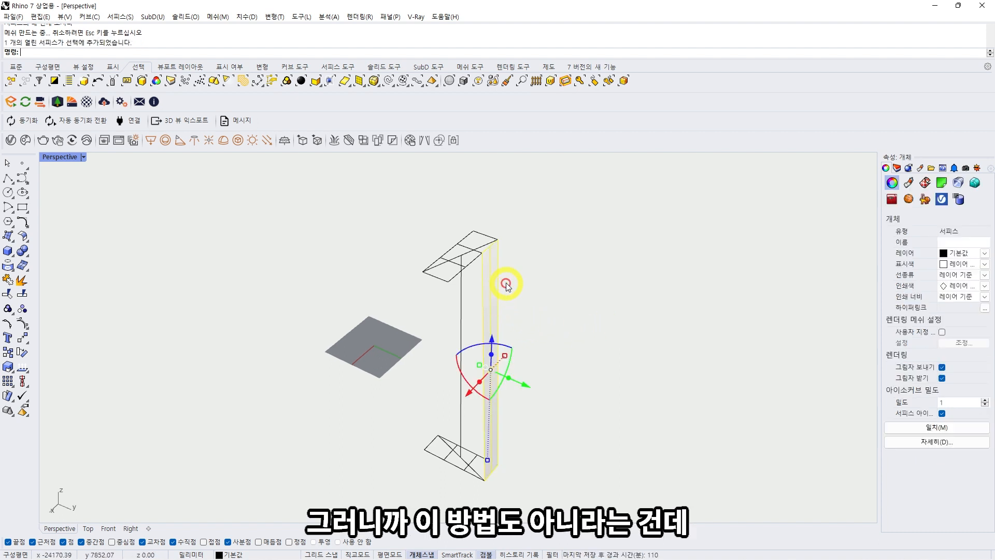
Delete the joining surface and rotate the upper set of curves -90 degrees about the vertical centre line
{"action": "key", "text": "Delete"}
{"action": "left_click", "coordinate": [452, 241]}
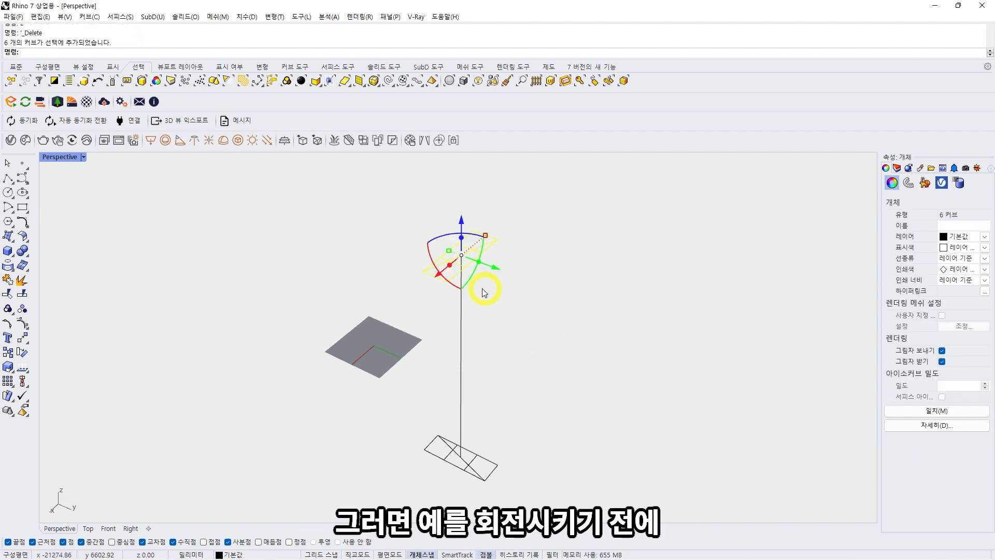
{"action": "left_click", "coordinate": [444, 239]}
{"action": "type", "text": "-90"}
{"action": "key", "text": "Return"}
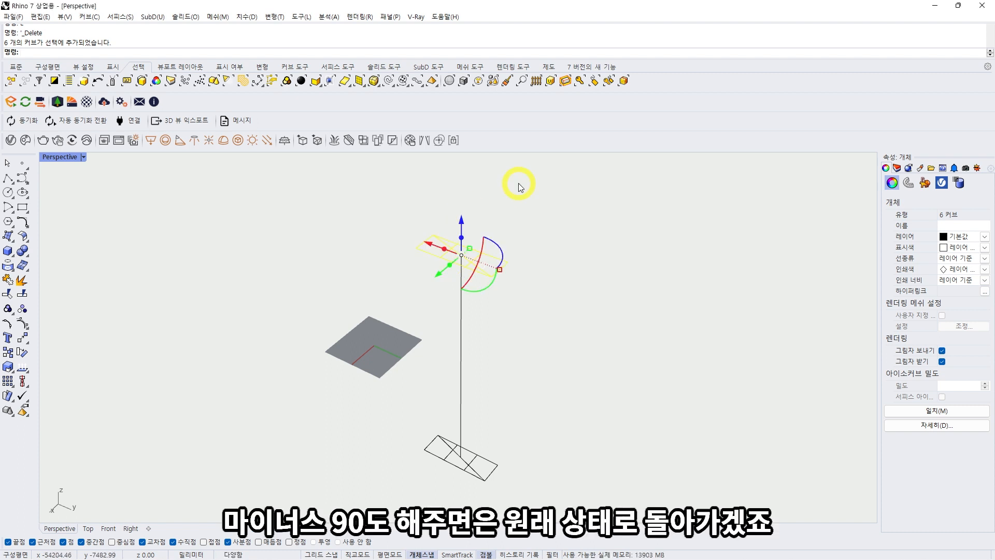
{"action": "left_click", "coordinate": [567, 262]}
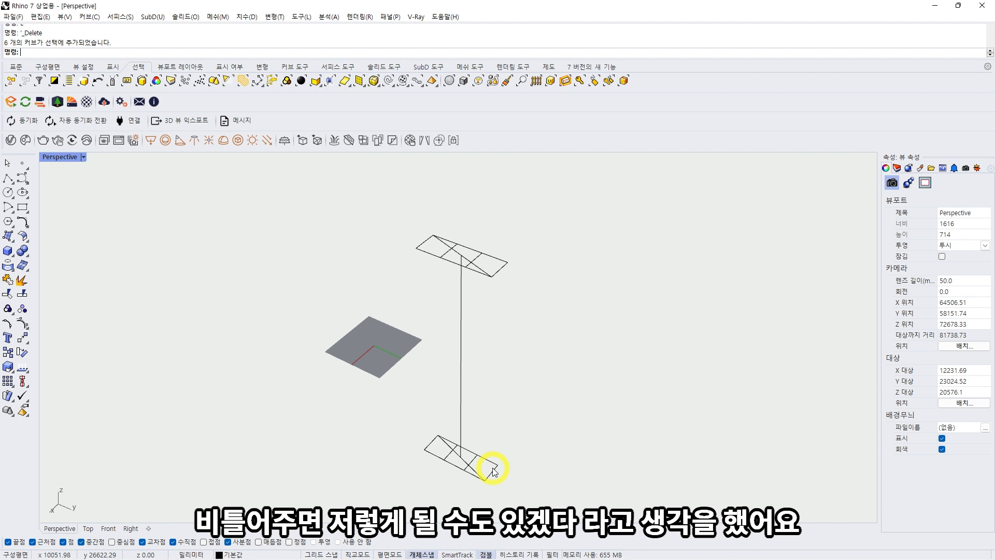
Build a four-corner-point surface joining the end third of the top rectangle's long edge to the base rectangle's short edge below it
{"action": "left_click", "coordinate": [8, 236]}
{"action": "left_click", "coordinate": [465, 267]}
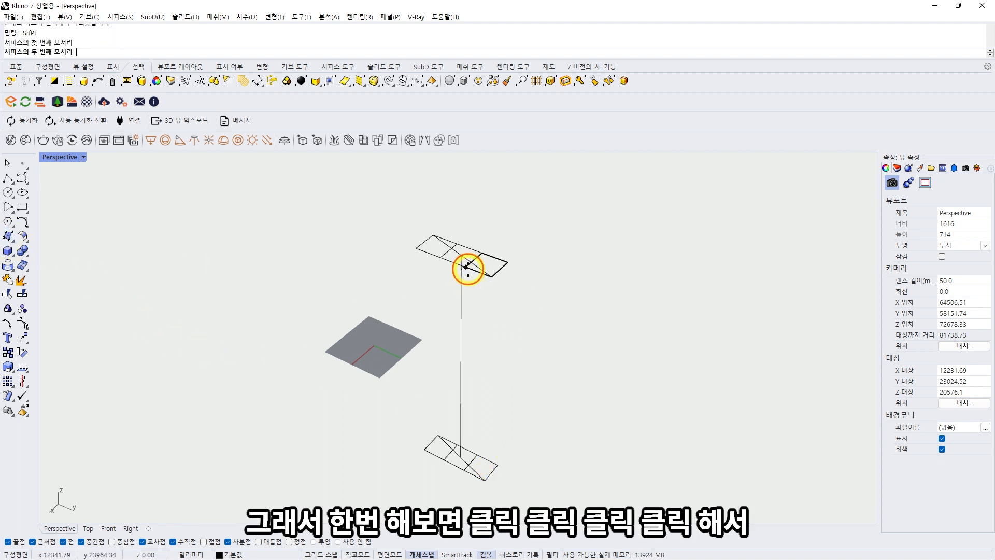
{"action": "left_click", "coordinate": [491, 276]}
{"action": "left_click", "coordinate": [496, 465]}
{"action": "left_click", "coordinate": [485, 479]}
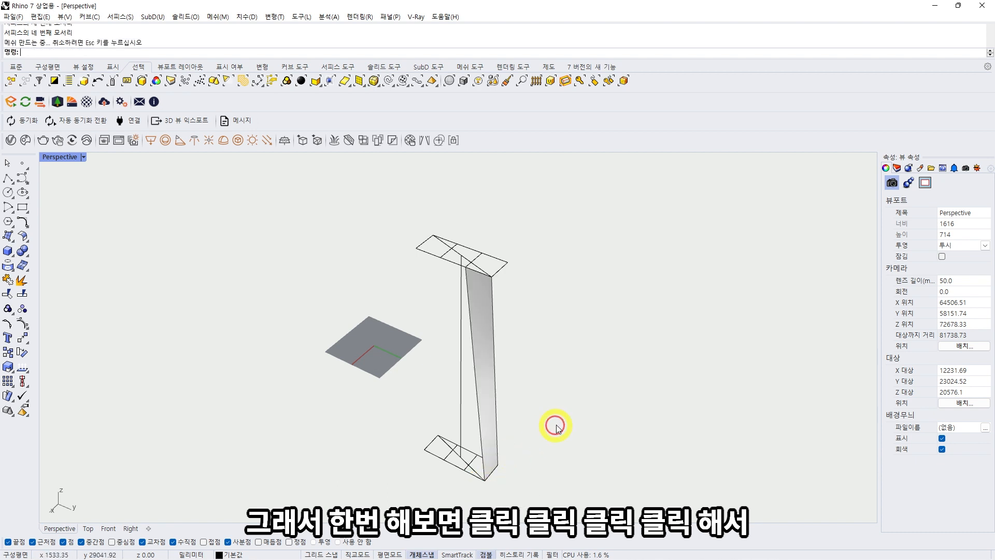
{"action": "right_click_drag", "start_coordinate": [540, 418], "coordinate": [513, 337]}
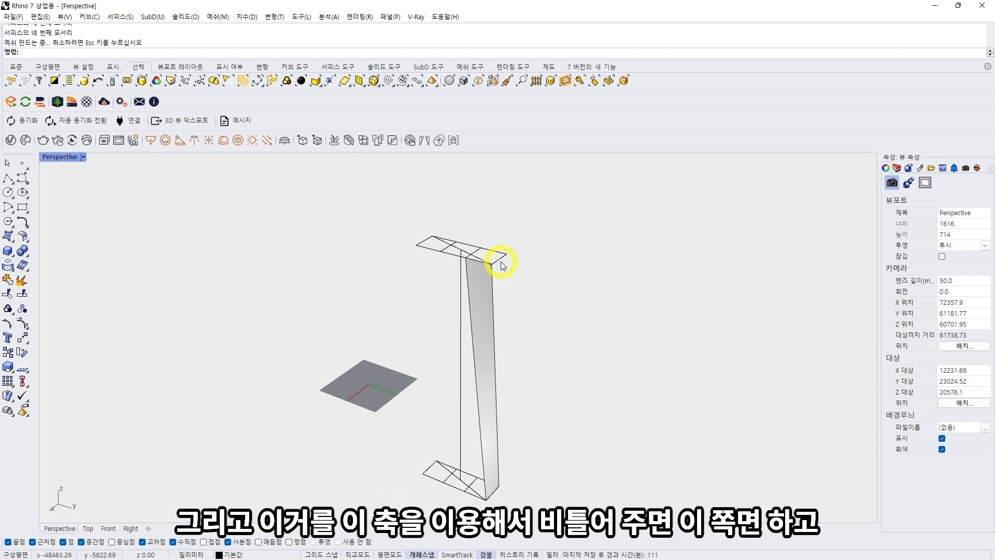
{"action": "left_click", "coordinate": [465, 290]}
{"action": "left_click", "coordinate": [524, 262]}
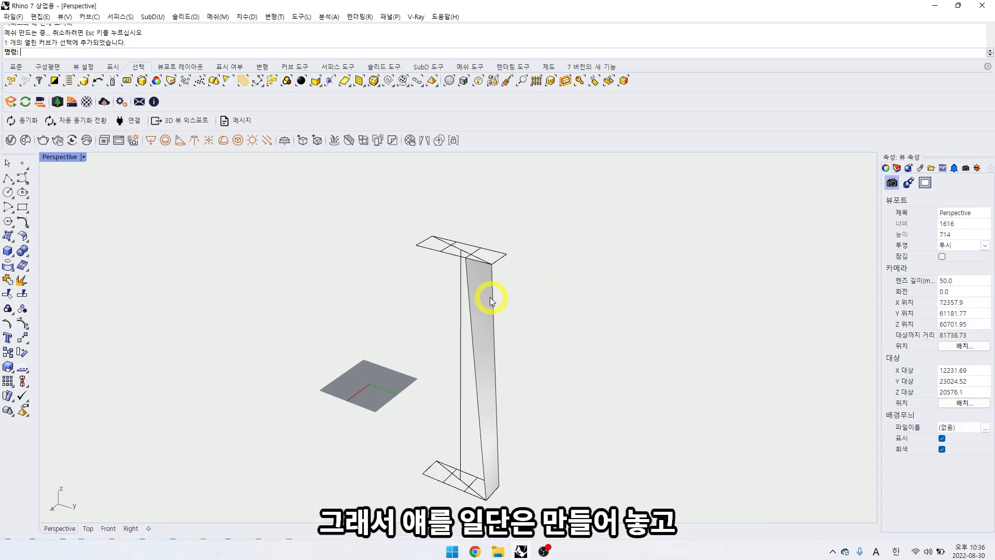
{"action": "left_click", "coordinate": [490, 297]}
{"action": "key", "text": "Escape"}
Build a corner-point surface joining the middle third of the top rectangle's long edge to the adjacent dividing line of the base
{"action": "right_click_drag", "start_coordinate": [517, 306], "coordinate": [493, 281]}
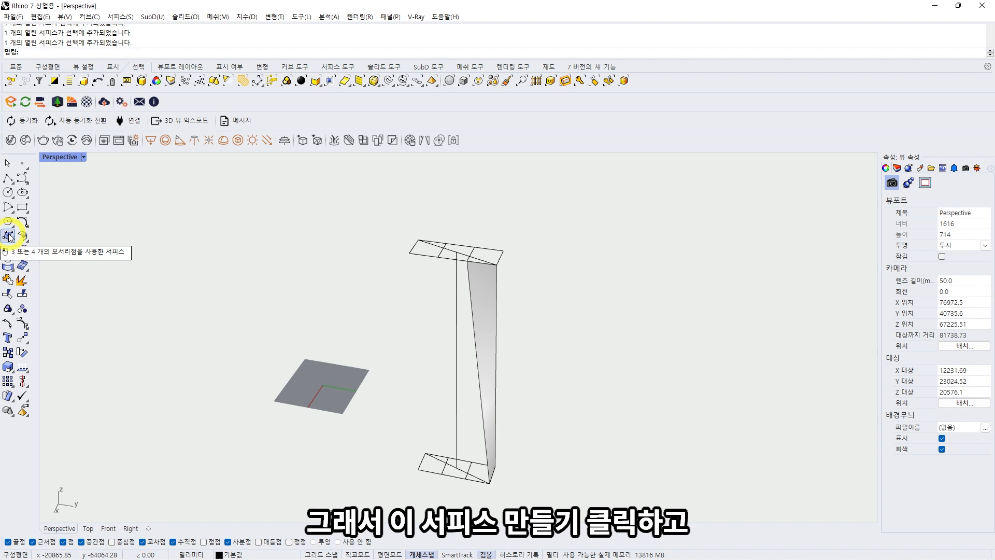
{"action": "left_click", "coordinate": [9, 236]}
{"action": "left_click", "coordinate": [438, 256]}
{"action": "left_click", "coordinate": [466, 261]}
{"action": "left_click", "coordinate": [471, 461]}
{"action": "left_click", "coordinate": [466, 480]}
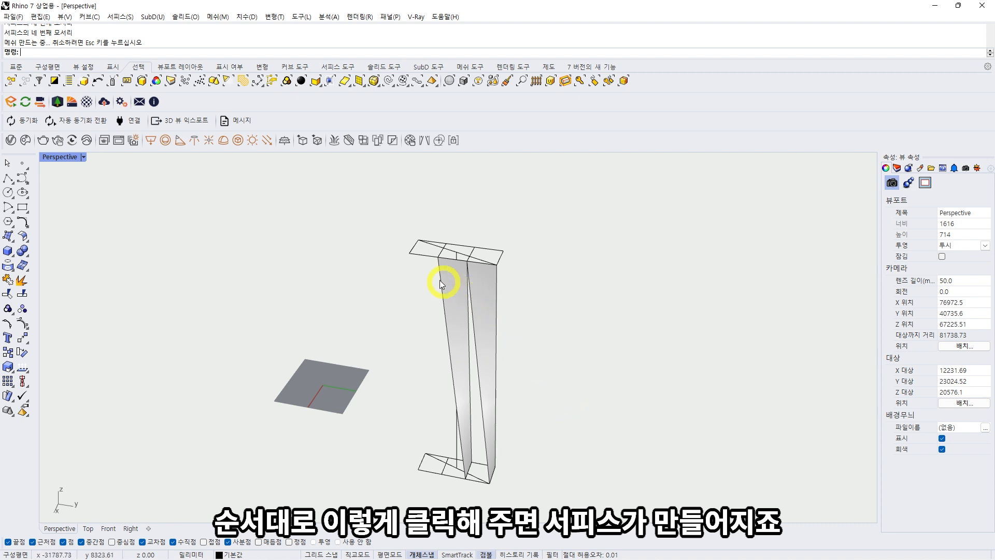
Build a corner-point surface joining the remaining third of the top rectangle's long edge to the other dividing line of the base
{"action": "key", "text": "Return"}
{"action": "left_click", "coordinate": [409, 253]}
{"action": "left_click", "coordinate": [438, 256]}
{"action": "left_click", "coordinate": [444, 461]}
{"action": "left_click", "coordinate": [444, 470]}
{"action": "mouse_move", "coordinate": [539, 444]}
{"action": "right_mouse_down"}
{"action": "mouse_move", "coordinate": [437, 414]}
{"action": "mouse_move", "coordinate": [540, 437]}
{"action": "right_mouse_up"}
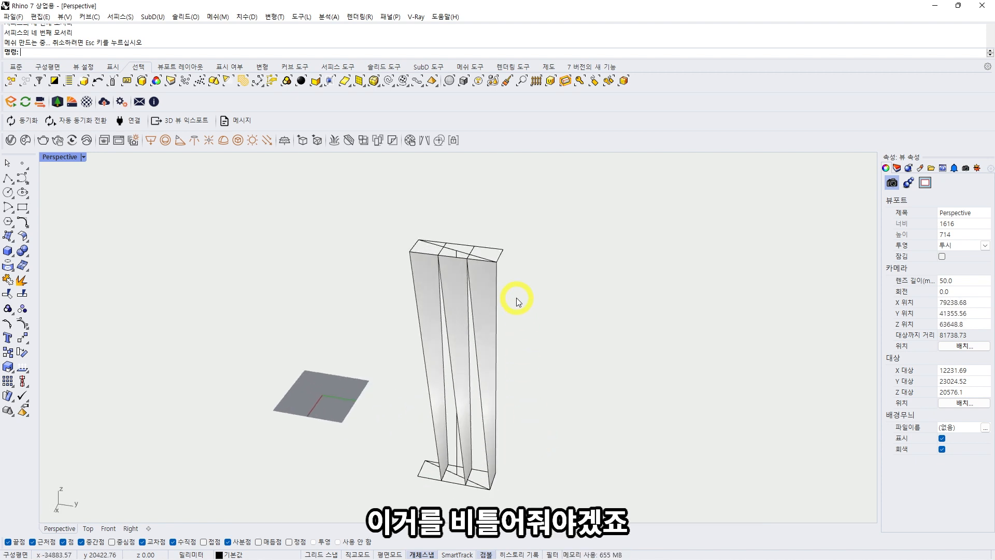
Twist the three surfaces and the upper curves about a quarter turn, using the centre line from base to top as the axis
{"action": "left_click", "coordinate": [8, 396]}
{"action": "left_click", "coordinate": [89, 399]}
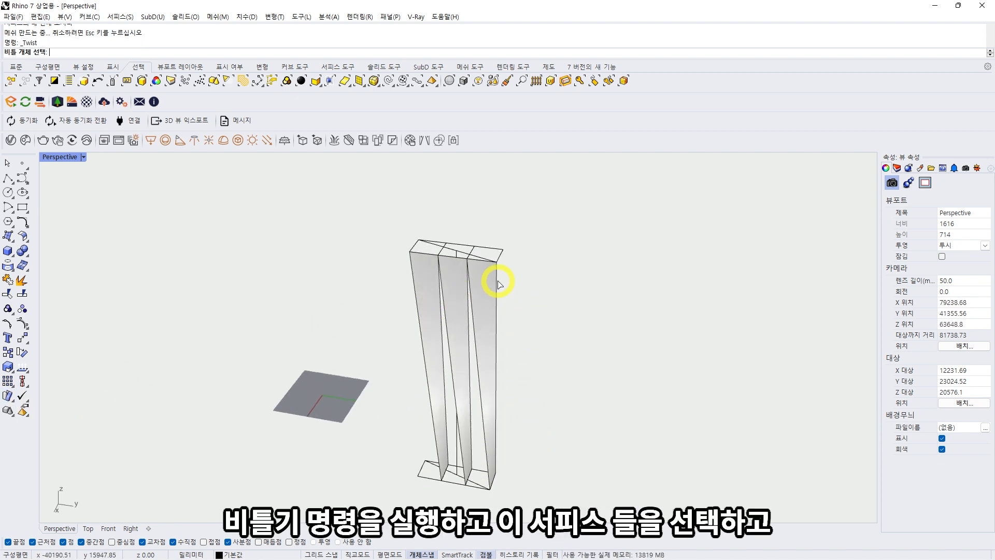
{"action": "left_click", "coordinate": [482, 286]}
{"action": "left_click", "coordinate": [463, 288]}
{"action": "left_click", "coordinate": [430, 282]}
{"action": "right_click_drag", "start_coordinate": [433, 280], "coordinate": [392, 206]}
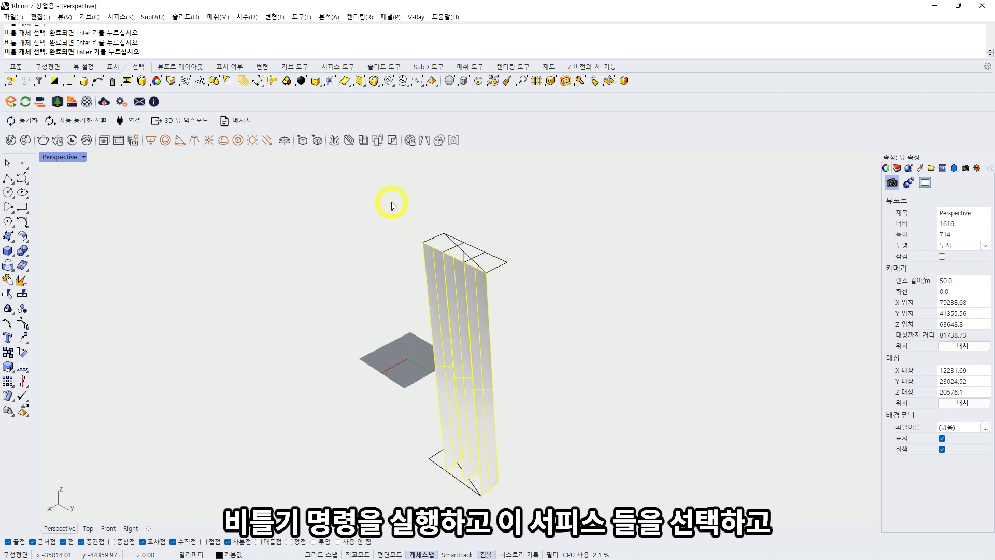
{"action": "left_click", "coordinate": [482, 262]}
{"action": "right_click_drag", "start_coordinate": [590, 314], "coordinate": [440, 444]}
{"action": "key", "text": "space"}
{"action": "left_click", "coordinate": [412, 447]}
{"action": "left_click", "coordinate": [397, 308]}
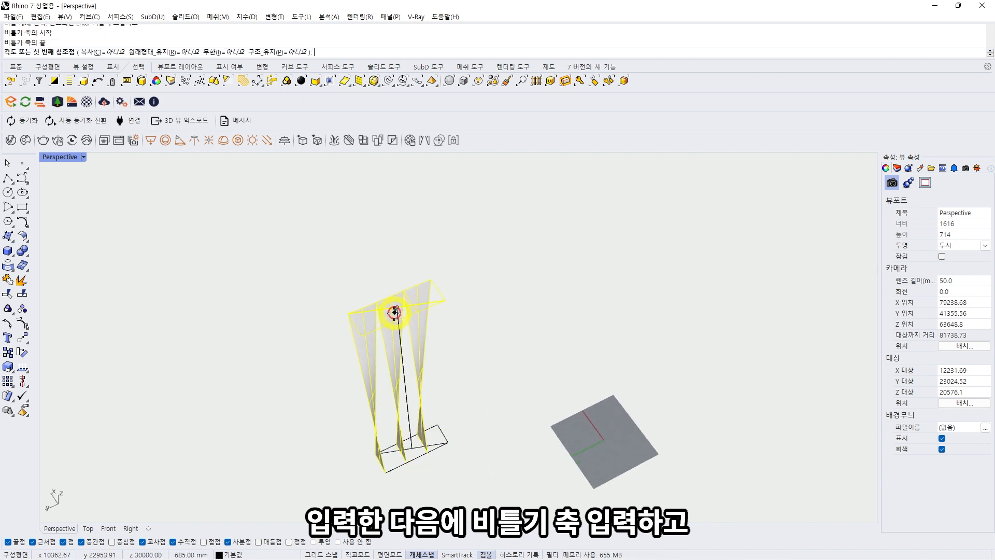
{"action": "left_click", "coordinate": [354, 325]}
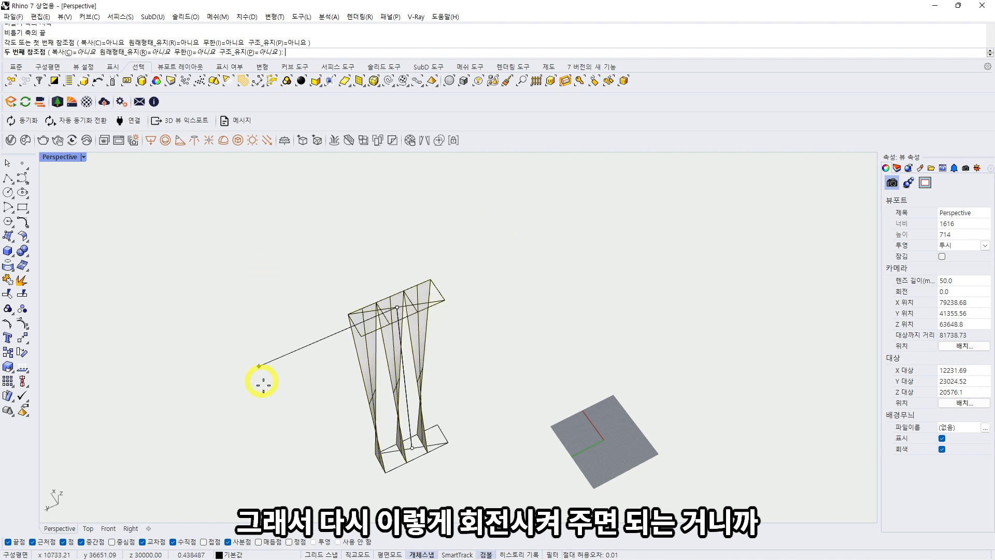
{"action": "key", "text": "shift"}
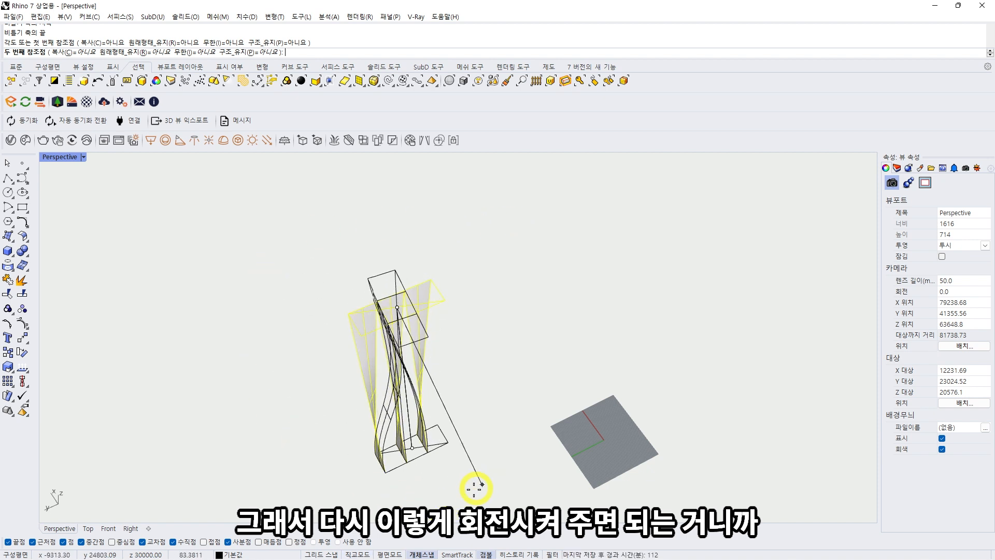
{"action": "left_click", "coordinate": [479, 485]}
{"action": "right_click_drag", "start_coordinate": [480, 485], "coordinate": [523, 334]}
Undo the last surface extrusion
{"action": "key", "text": "ctrl+z"}
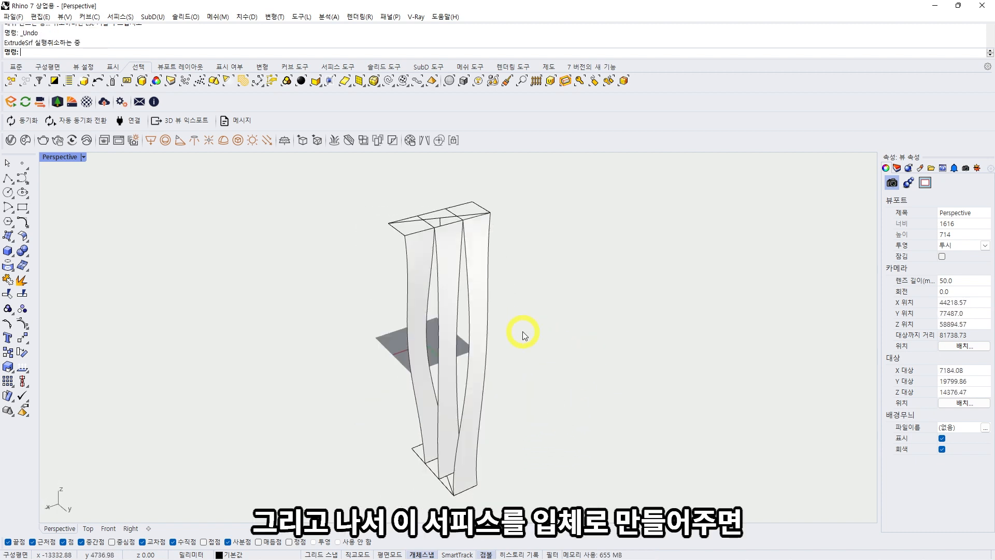
{"action": "left_click", "coordinate": [483, 260]}
{"action": "left_click", "coordinate": [533, 225]}
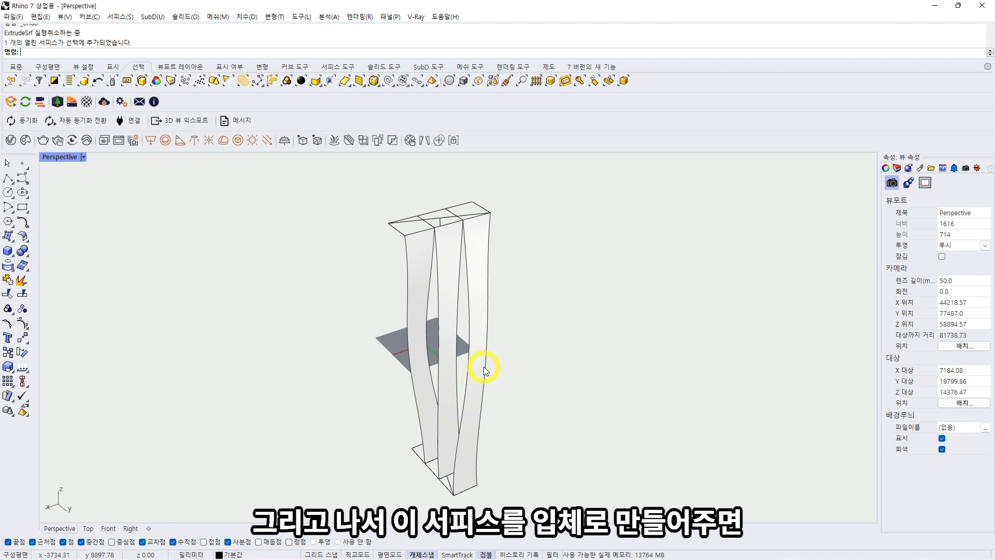
Extrude the twisted surface at the end of the row 3000 mm, setting its direction along the top rectangle's short edge
{"action": "right_click_drag", "start_coordinate": [515, 325], "coordinate": [520, 286]}
{"action": "left_click", "coordinate": [457, 283]}
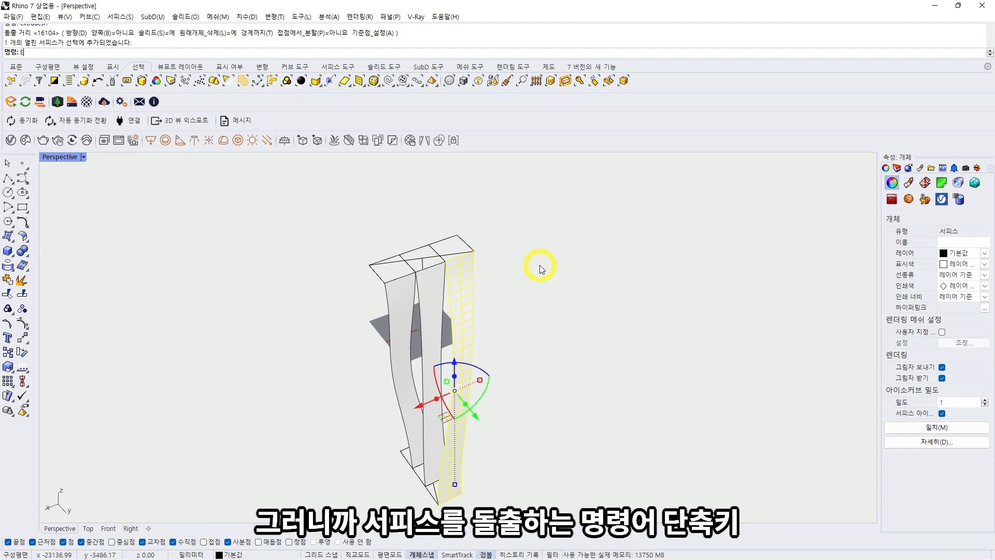
{"action": "type", "text": "f"}
{"action": "key", "text": "Return"}
{"action": "right_click_drag", "start_coordinate": [542, 251], "coordinate": [521, 216]}
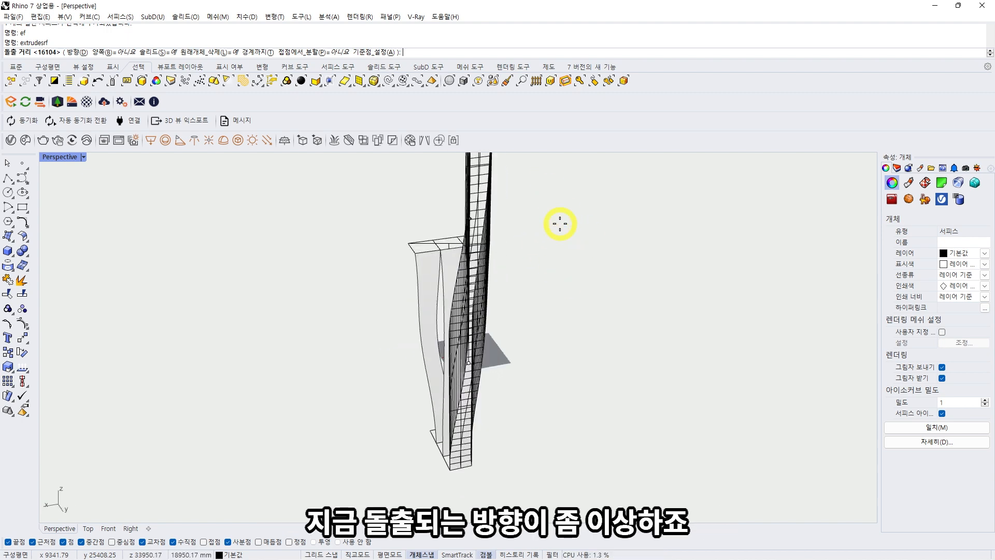
{"action": "left_click", "coordinate": [77, 53]}
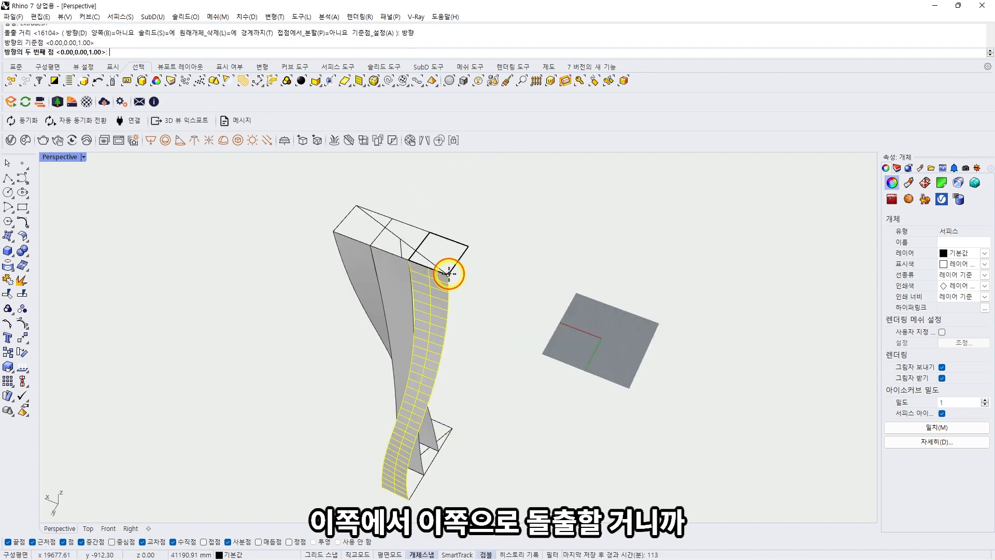
{"action": "left_click", "coordinate": [456, 262]}
{"action": "left_click", "coordinate": [510, 218]}
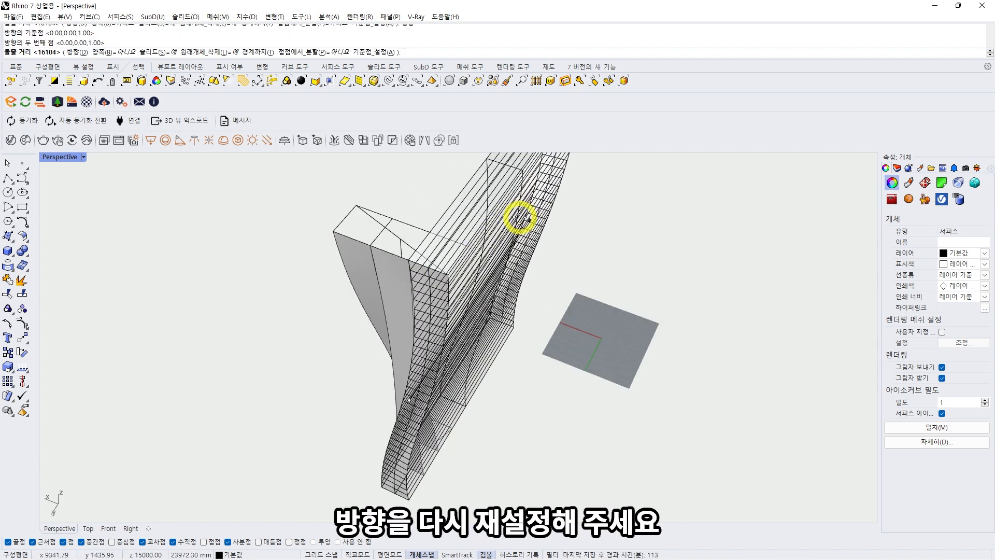
{"action": "scroll", "coordinate": [472, 358], "scroll_direction": "down", "scroll_amount": 4}
{"action": "scroll", "coordinate": [474, 398], "scroll_direction": "up", "scroll_amount": 4}
{"action": "right_click_drag", "start_coordinate": [472, 399], "coordinate": [505, 341], "text": "shift"}
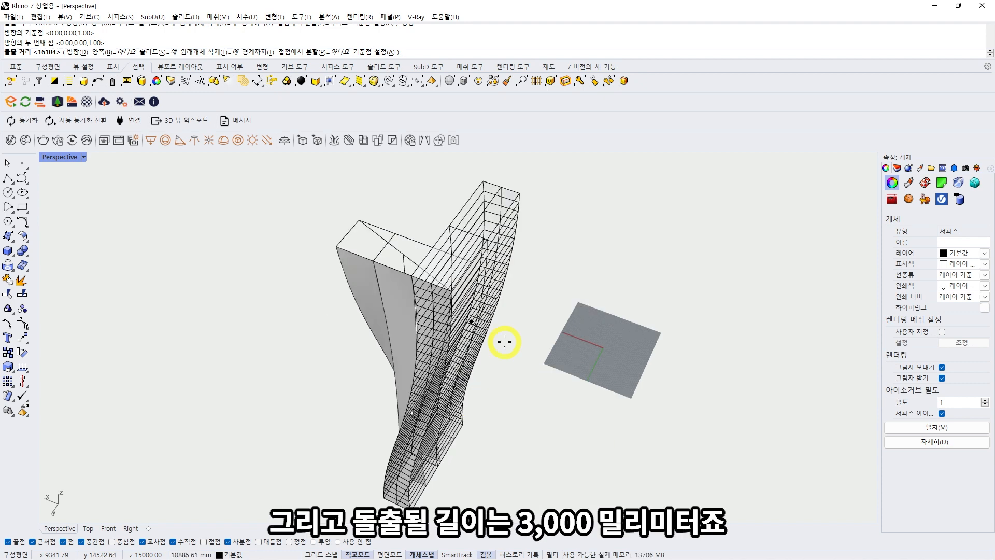
{"action": "type", "text": "3000"}
{"action": "key", "text": "Return"}
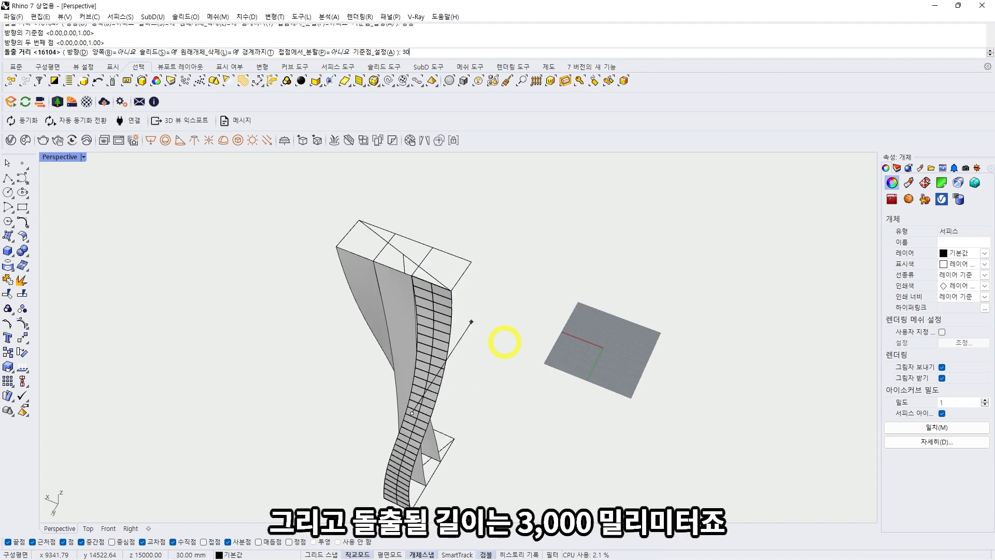
Extrude the middle twisted surface 3000 mm with its direction set along the top rectangle's short edge
{"action": "right_click_drag", "start_coordinate": [504, 340], "coordinate": [495, 285]}
{"action": "left_click", "coordinate": [495, 285]}
{"action": "type", "text": "ef"}
{"action": "key", "text": "Return"}
{"action": "type", "text": "d"}
{"action": "key", "text": "Return"}
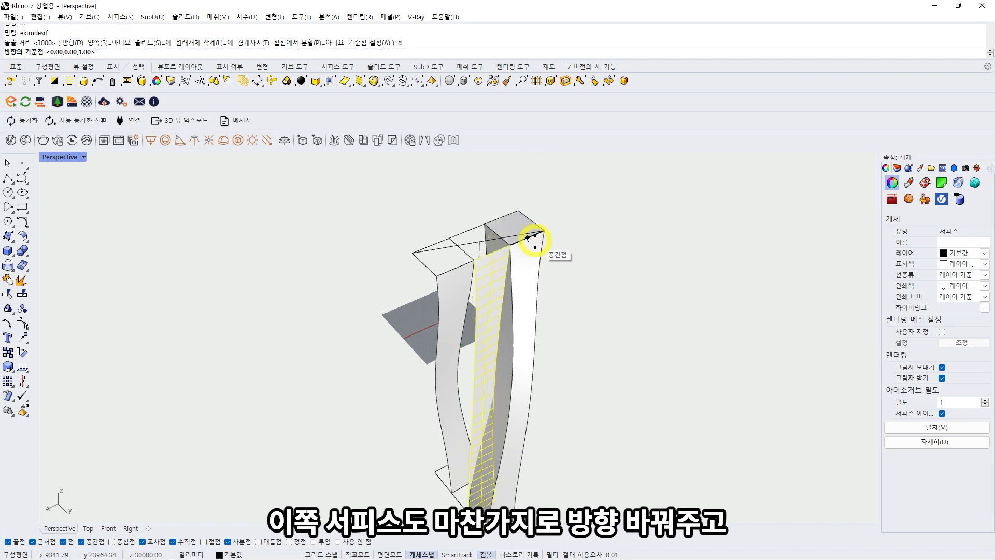
{"action": "left_click", "coordinate": [510, 246]}
{"action": "left_click", "coordinate": [484, 217]}
{"action": "type", "text": "3000> ( 방향(D) 양쪽(B)=아니요 솔리드(S)=예 원래개체_삭제(L)=예 경계까지(T) 접점에서_분할(P)=아니요 기준점_설정(A) ): 3"}
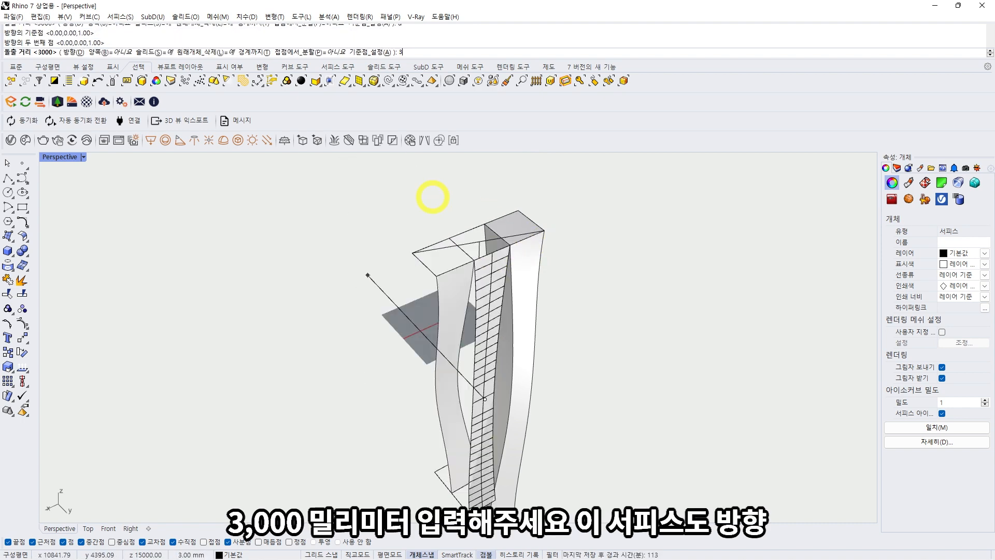
{"action": "key", "text": "Return"}
Extrude the last twisted surface 3000 mm with its direction picked along the top rectangle's outer short edge
{"action": "left_click", "coordinate": [455, 285]}
{"action": "type", "text": "ef"}
{"action": "key", "text": "Return"}
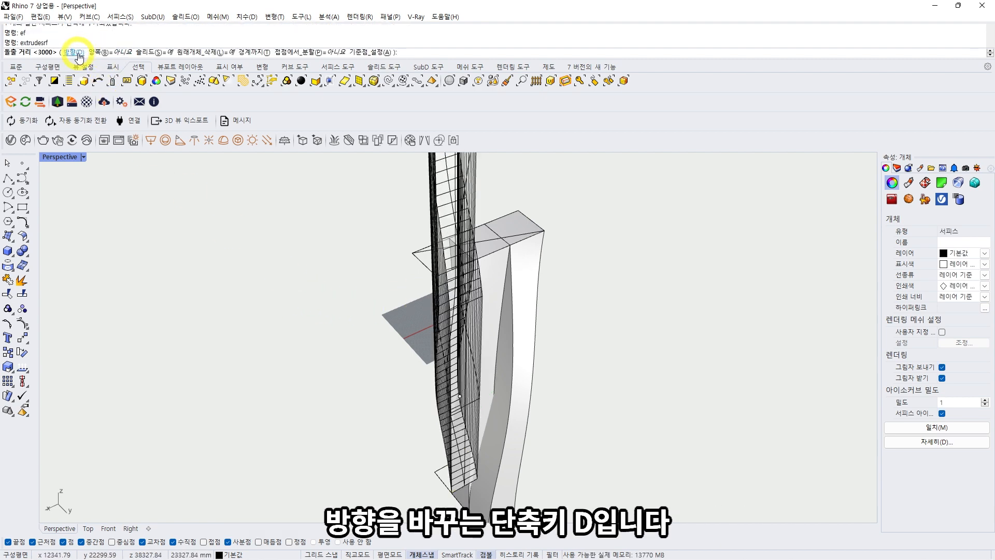
{"action": "type", "text": "d"}
{"action": "key", "text": "Return"}
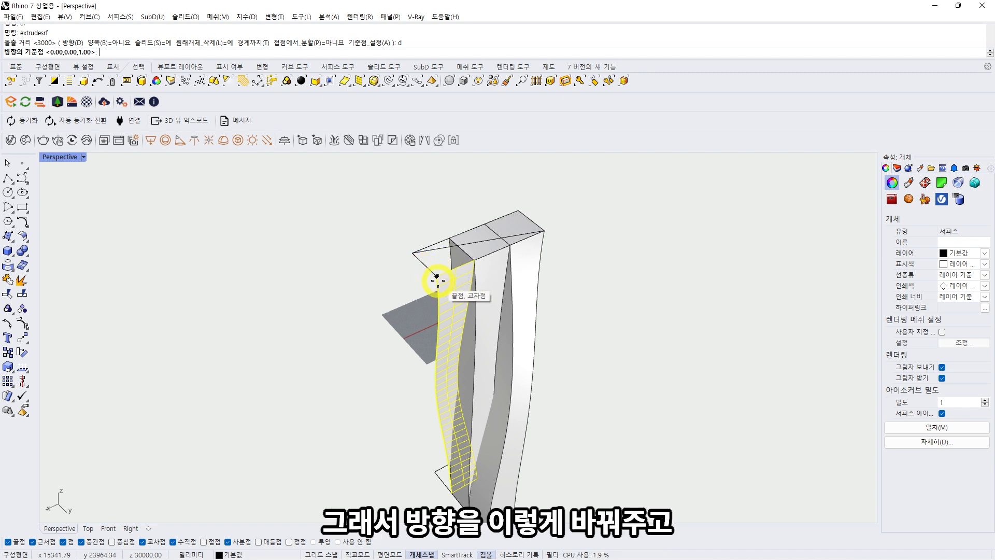
{"action": "left_click", "coordinate": [438, 280]}
{"action": "left_click", "coordinate": [409, 257]}
{"action": "type", "text": "3000"}
{"action": "key", "text": "Return"}
Examine the three twisted solids from several sides, checking how closely they meet along their height
{"action": "right_click_drag", "start_coordinate": [690, 389], "coordinate": [587, 317]}
{"action": "scroll", "coordinate": [420, 247], "scroll_direction": "up", "scroll_amount": 4}
{"action": "right_click_drag", "start_coordinate": [421, 246], "coordinate": [472, 300]}
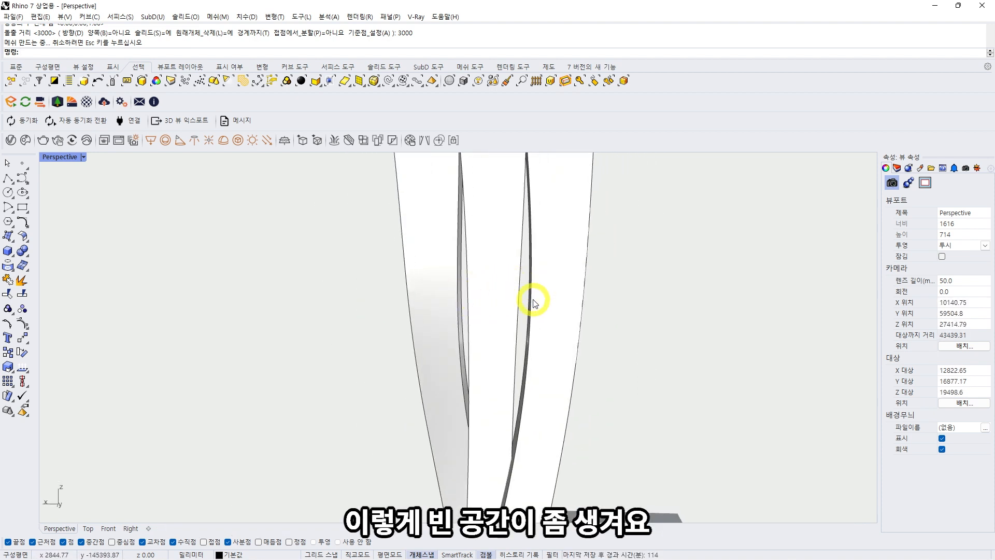
{"action": "scroll", "coordinate": [551, 314], "scroll_direction": "down", "scroll_amount": 5}
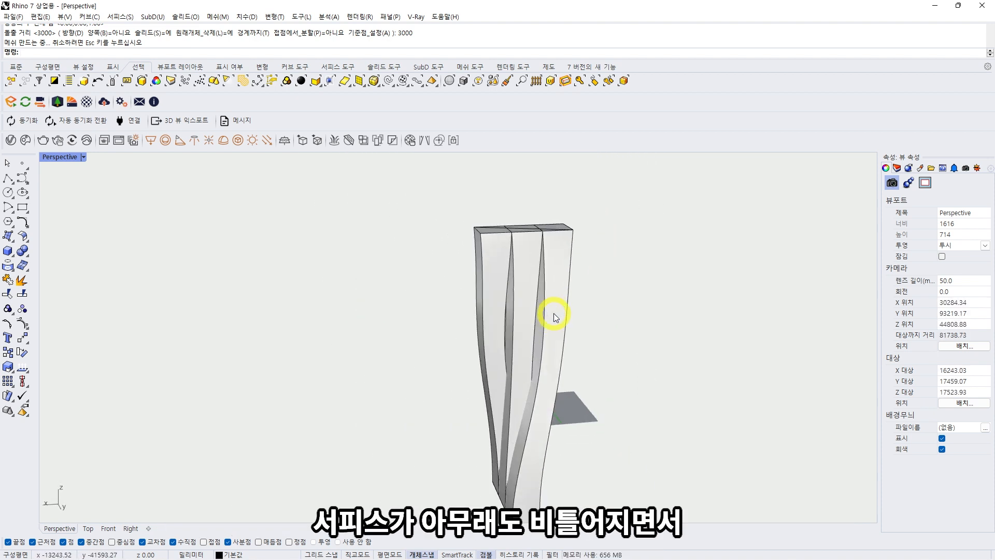
{"action": "right_click_drag", "start_coordinate": [555, 243], "coordinate": [539, 240], "text": "shift"}
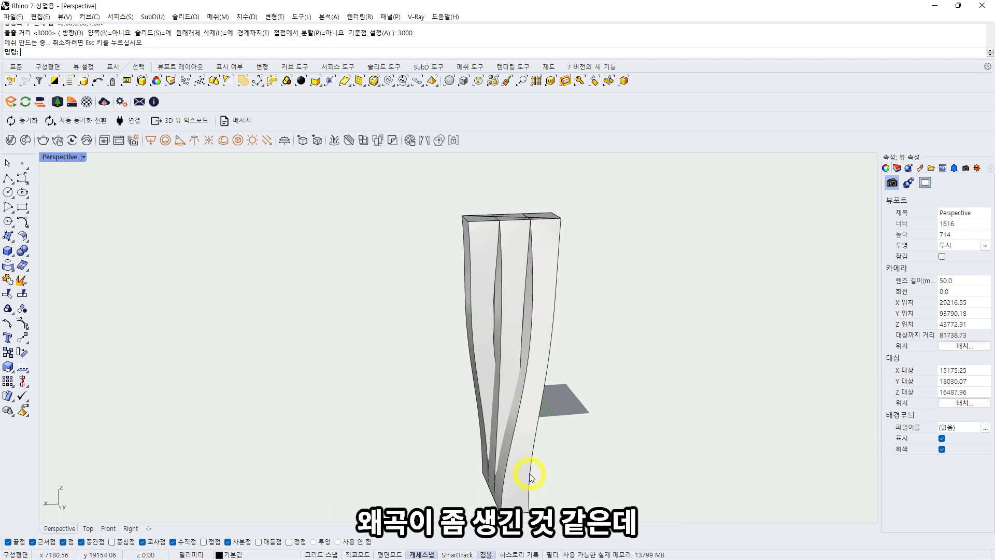
{"action": "right_click_drag", "start_coordinate": [584, 306], "coordinate": [518, 273]}
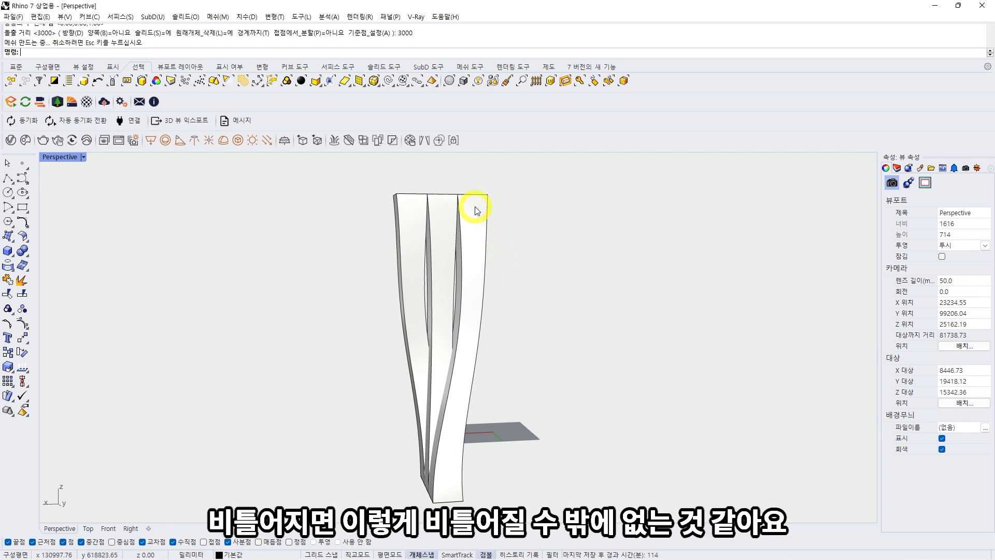
{"action": "mouse_move", "coordinate": [462, 285]}
{"action": "right_mouse_down"}
{"action": "mouse_move", "coordinate": [442, 295]}
{"action": "mouse_move", "coordinate": [463, 291]}
{"action": "right_mouse_up"}
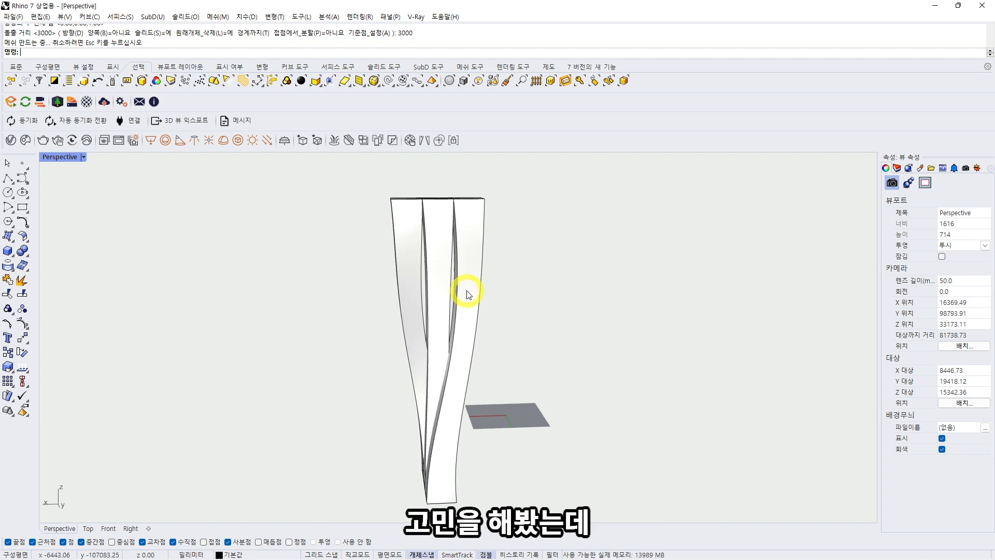
Switch the Perspective viewport to the Right view
{"action": "left_click", "coordinate": [62, 157]}
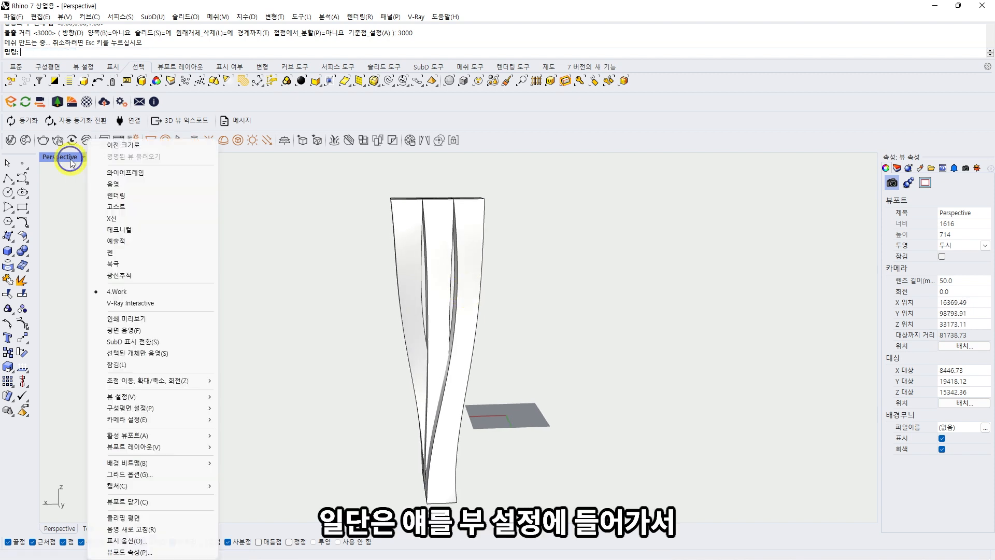
{"action": "mouse_move", "coordinate": [140, 397]}
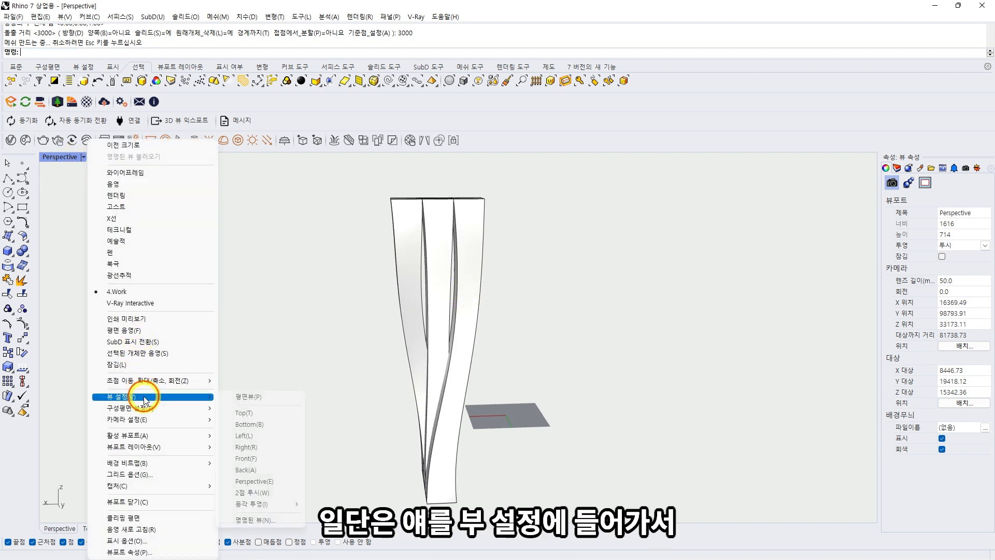
{"action": "left_click", "coordinate": [262, 449]}
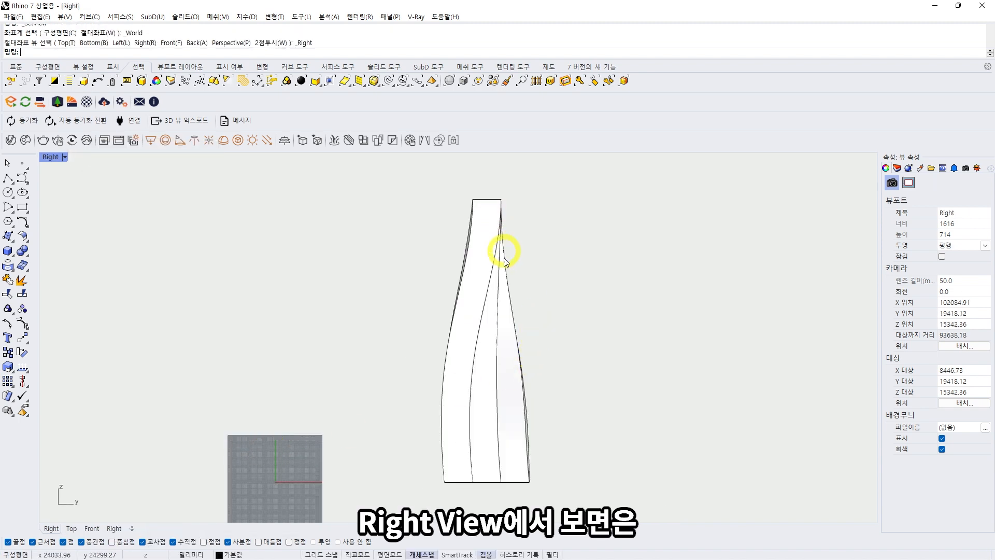
Switch to the browser, compare the model with the next twist diagrams on the BIG project page, and return to Rhino's Front view
{"action": "left_click", "coordinate": [487, 558]}
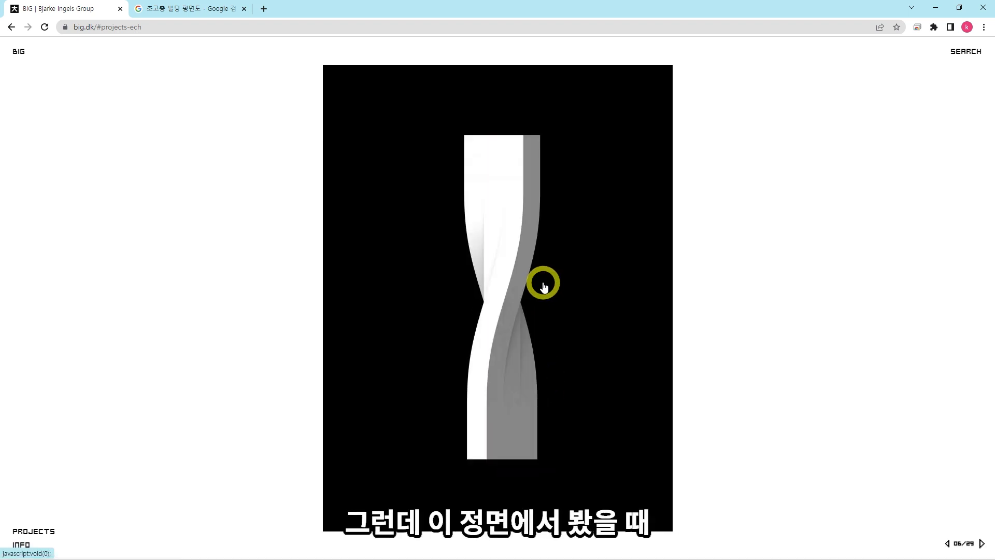
{"action": "left_click", "coordinate": [543, 282]}
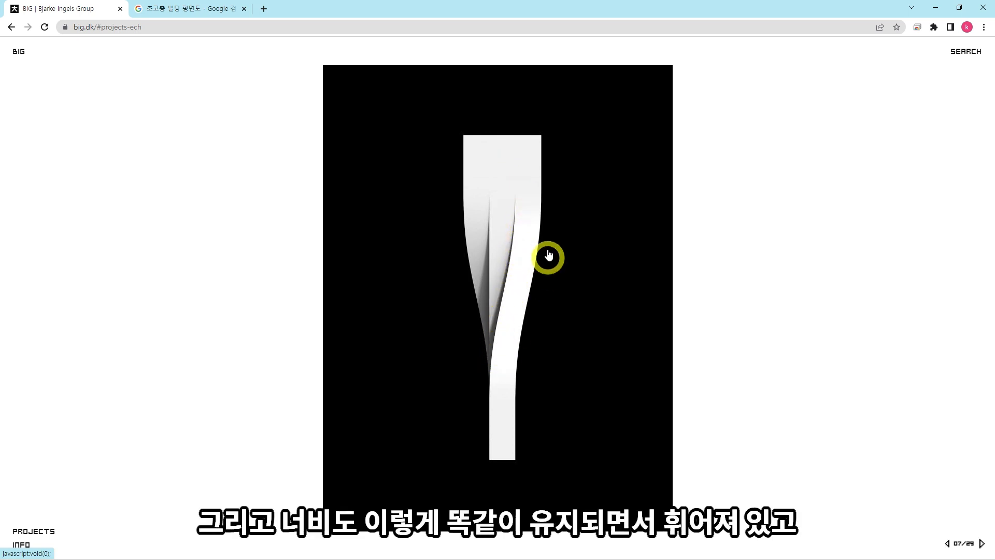
{"action": "left_click", "coordinate": [522, 550]}
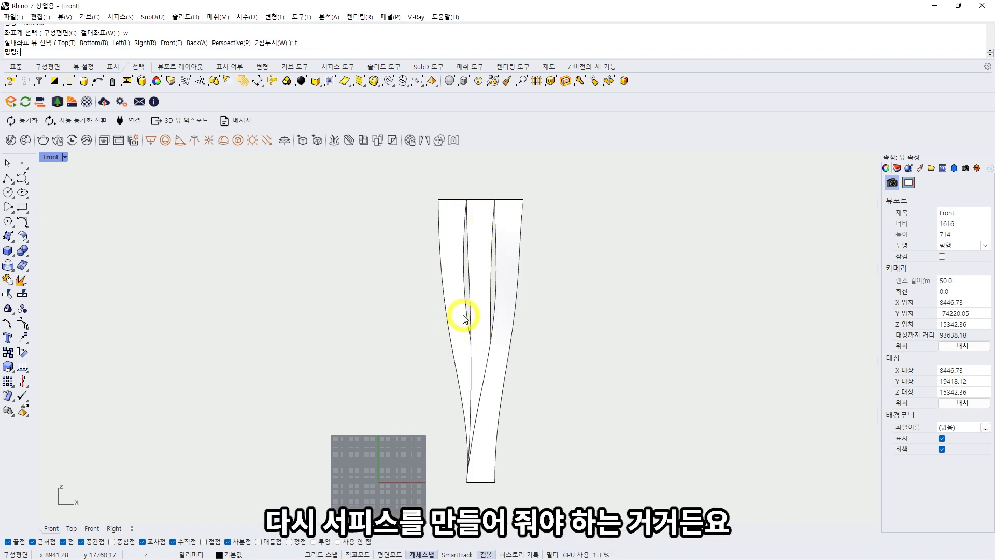
Return to the Perspective view and undo the extrusions of the three twisted surfaces
{"action": "key", "text": "ctrl+F4"}
{"action": "right_click_drag", "start_coordinate": [461, 286], "coordinate": [519, 282]}
{"action": "scroll", "coordinate": [494, 284], "scroll_direction": "up", "scroll_amount": 6}
{"action": "scroll", "coordinate": [520, 282], "scroll_direction": "down", "scroll_amount": 5}
{"action": "key", "text": "ctrl+z"}
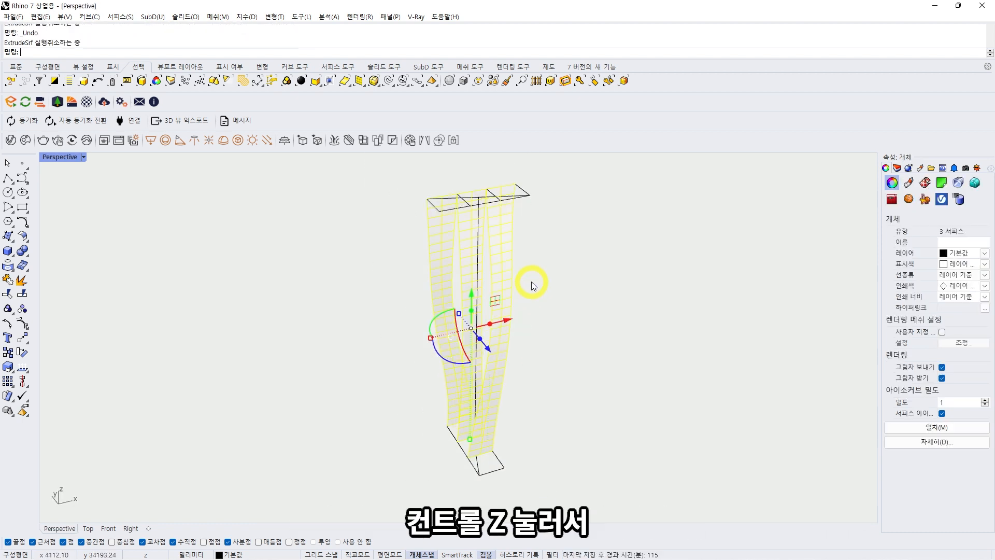
{"action": "left_click", "coordinate": [555, 269]}
{"action": "right_click_drag", "start_coordinate": [555, 269], "coordinate": [518, 200]}
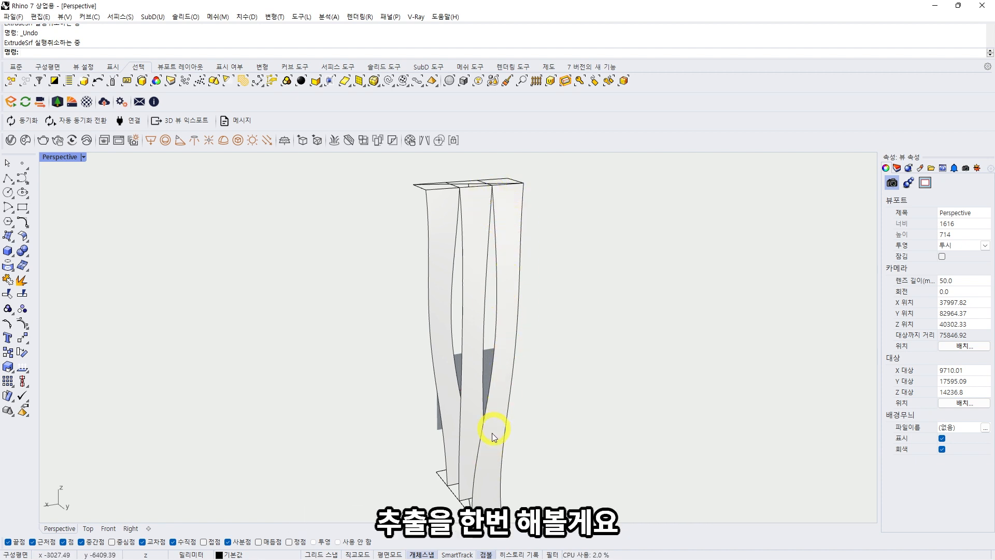
Copy the Duplicate Edge tool from the curve-from-object tools into the popup toolbar
{"action": "left_click", "coordinate": [14, 272]}
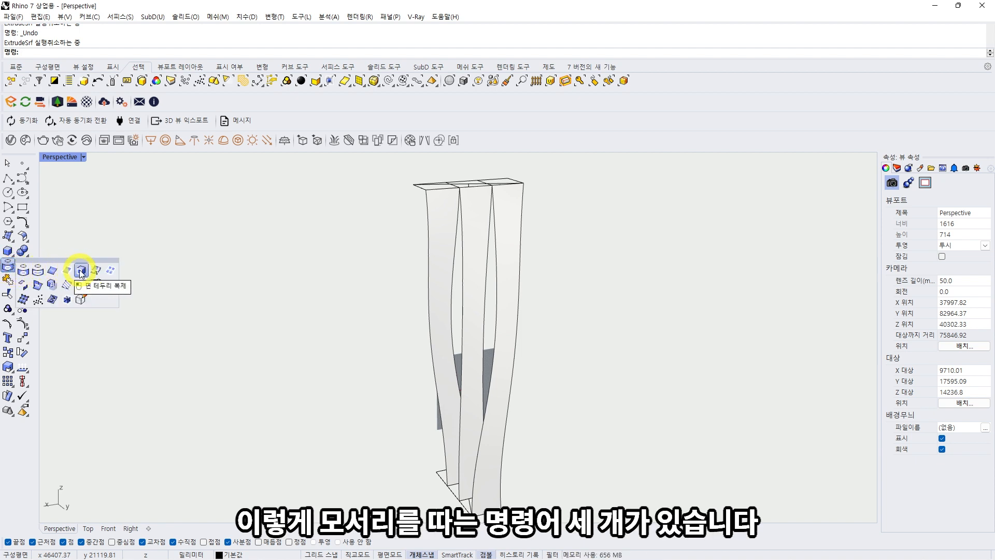
{"action": "middle_click", "coordinate": [202, 257]}
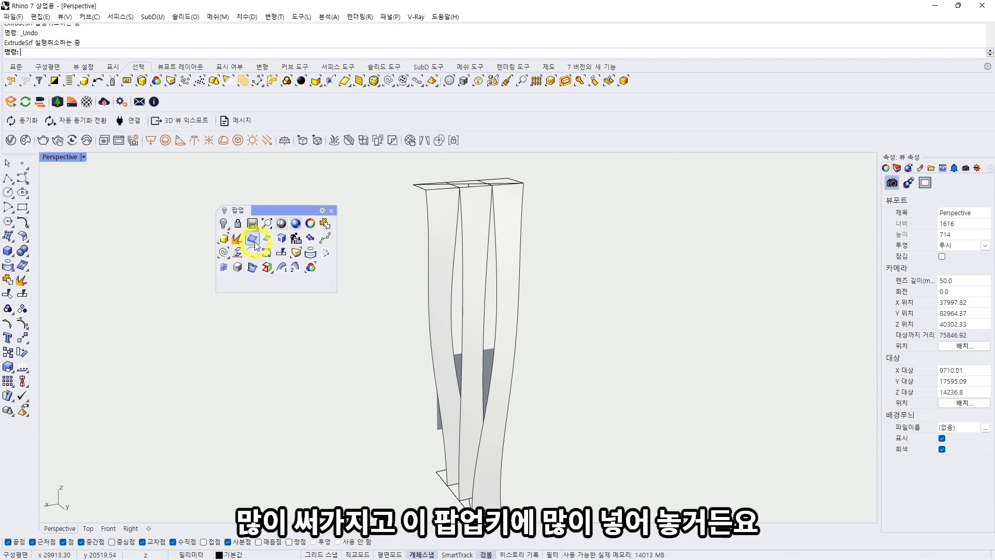
{"action": "left_click", "coordinate": [9, 267]}
{"action": "left_click_drag", "start_coordinate": [50, 274], "coordinate": [318, 286], "text": "ctrl"}
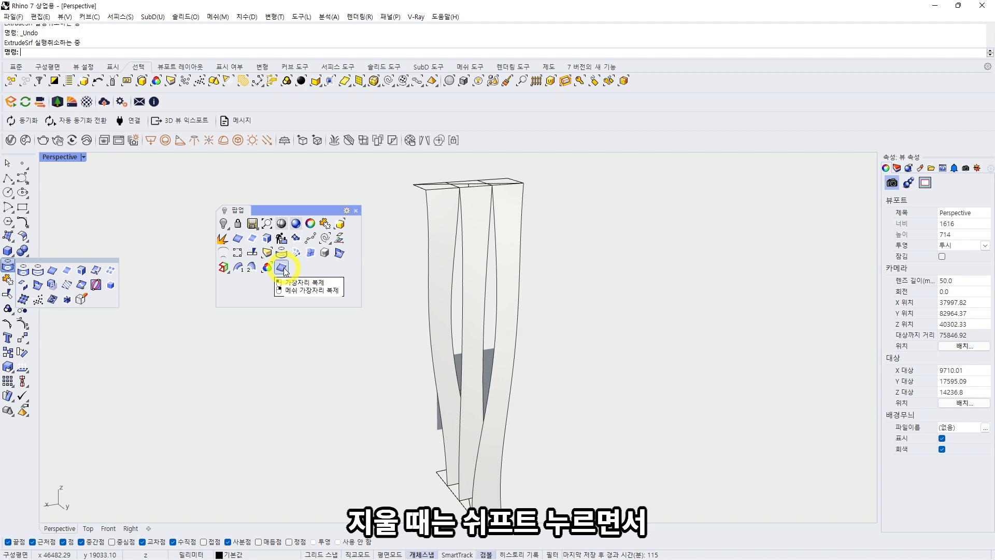
Remove the extra Duplicate Edge tool from the popup toolbar, confirm its deletion and close the toolbar
{"action": "left_click_drag", "start_coordinate": [284, 270], "coordinate": [176, 267], "text": "shift"}
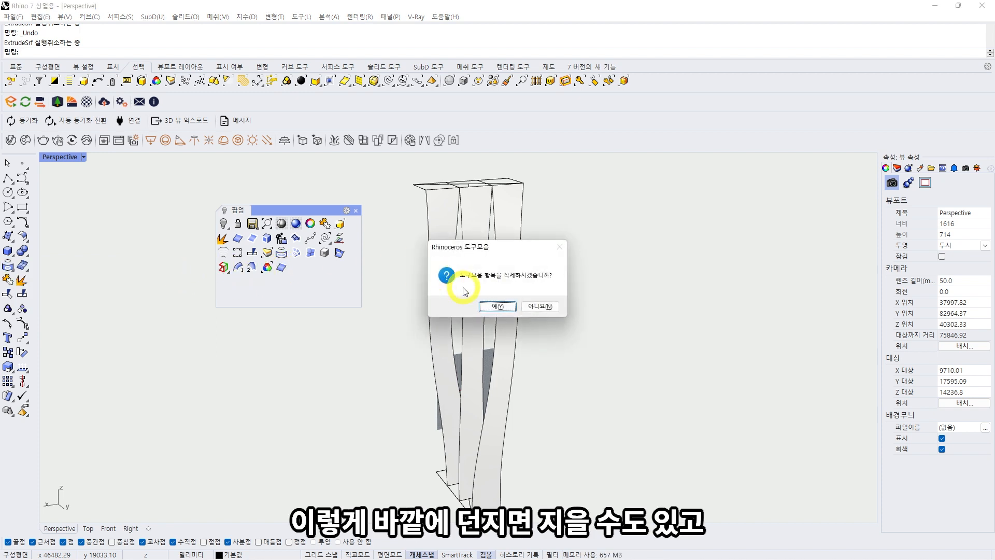
{"action": "left_click", "coordinate": [512, 309]}
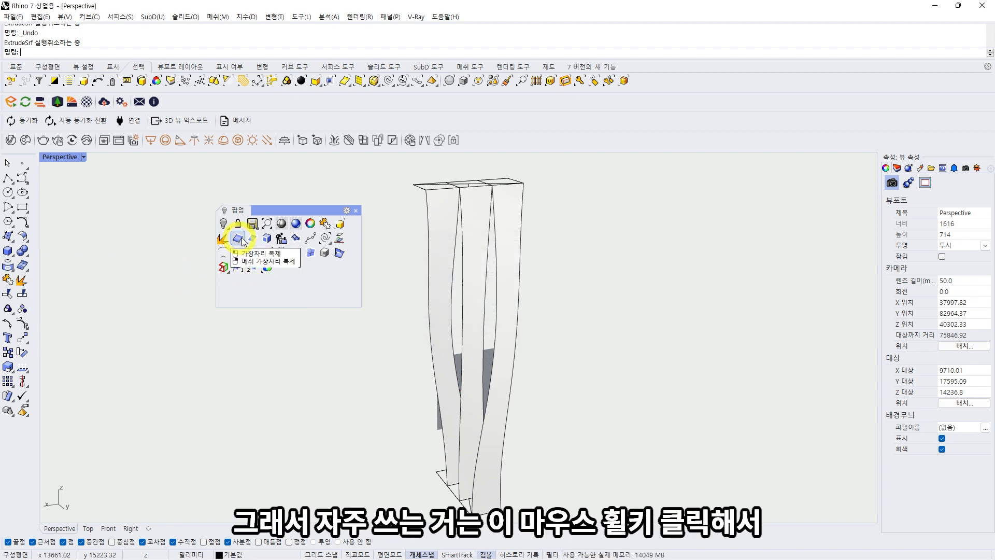
{"action": "left_click", "coordinate": [355, 210]}
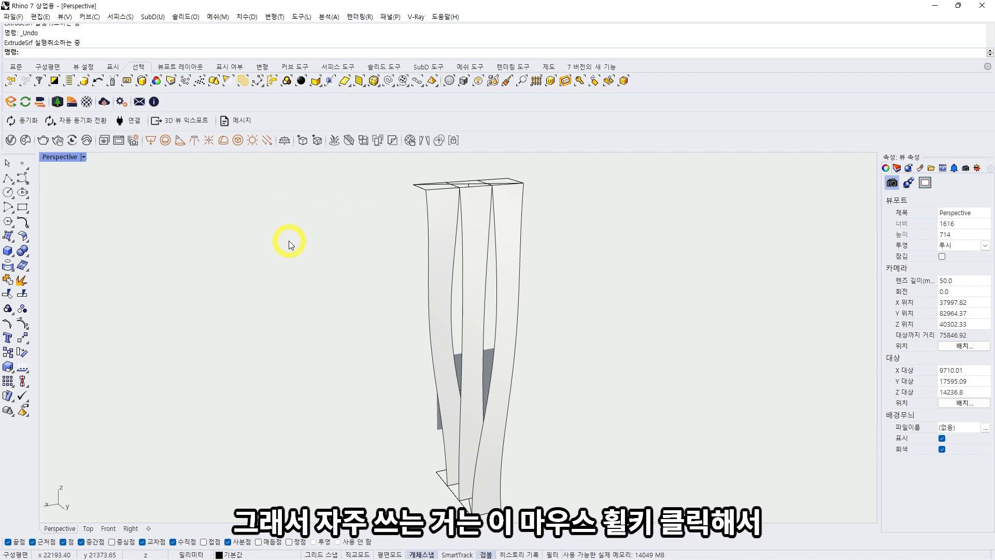
Duplicate the long vertical edges of all three twisted surfaces as curves with Duplicate Edge
{"action": "middle_click", "coordinate": [285, 242]}
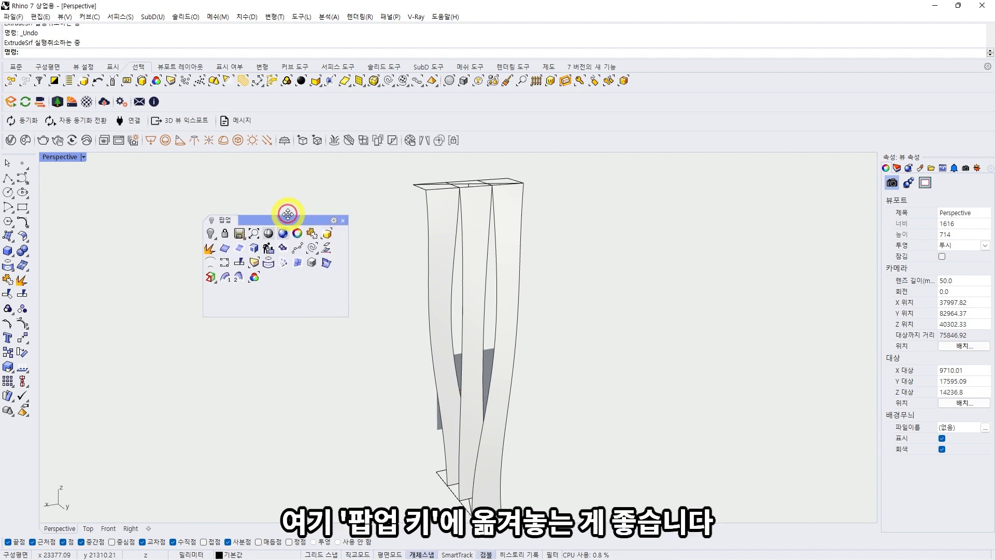
{"action": "left_click_drag", "start_coordinate": [288, 211], "coordinate": [294, 195]}
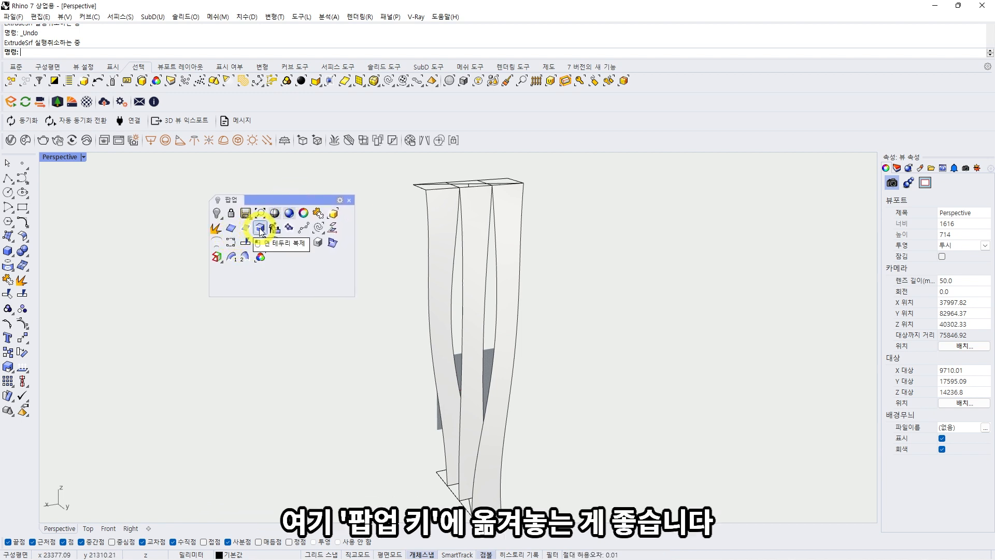
{"action": "left_click", "coordinate": [231, 228]}
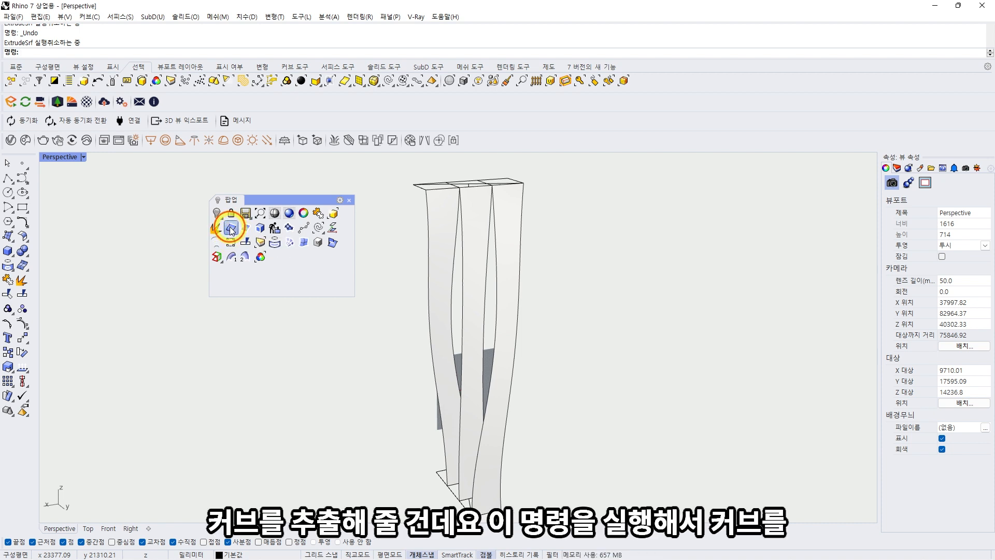
{"action": "left_click", "coordinate": [521, 263]}
{"action": "left_click", "coordinate": [490, 263]}
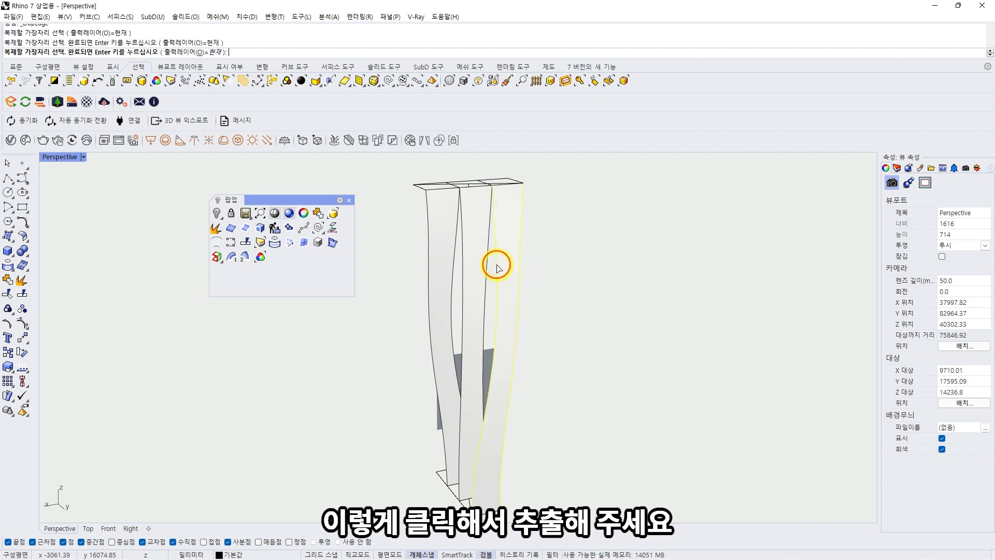
{"action": "left_click", "coordinate": [460, 263]}
{"action": "left_click", "coordinate": [453, 259]}
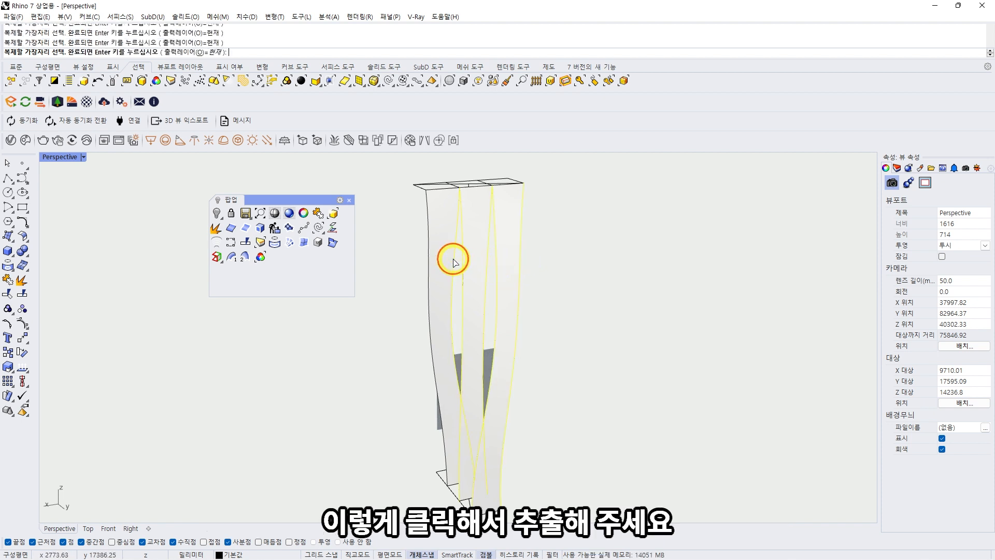
{"action": "left_click", "coordinate": [430, 254]}
{"action": "right_click_drag", "start_coordinate": [536, 254], "coordinate": [501, 259]}
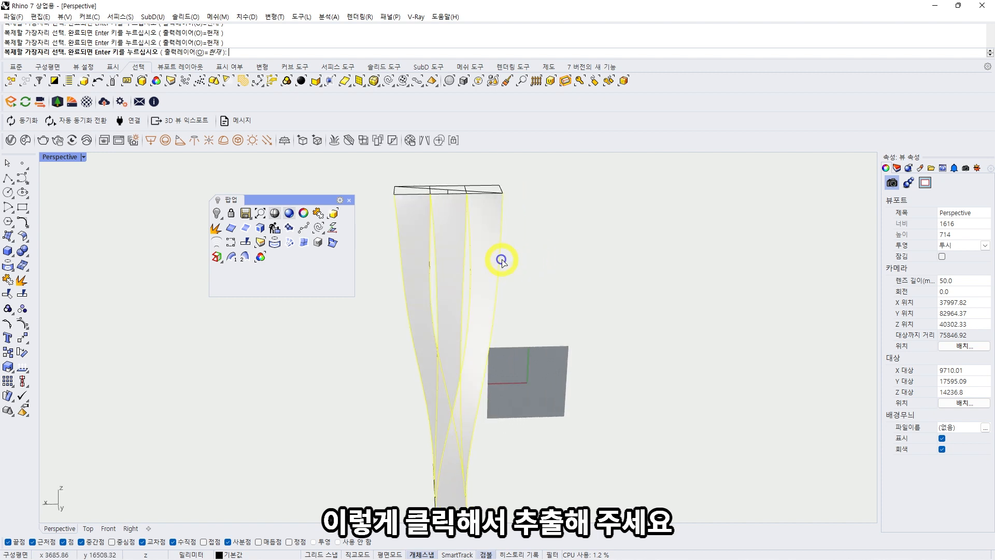
{"action": "key", "text": "space"}
{"action": "left_click", "coordinate": [543, 258]}
{"action": "left_click", "coordinate": [349, 201]}
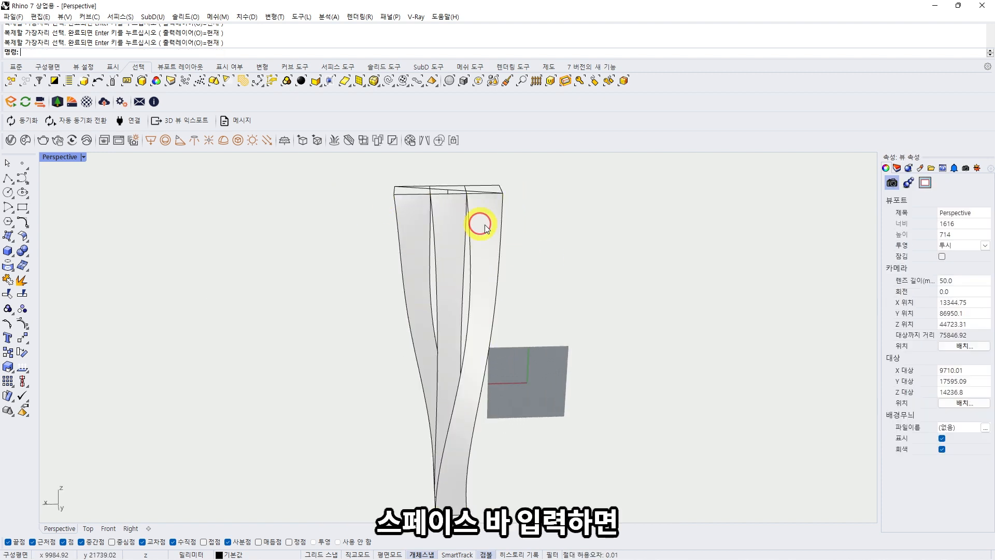
Delete the three twisted surfaces, keeping only their duplicated edge curves
{"action": "left_click", "coordinate": [471, 253]}
{"action": "left_click", "coordinate": [499, 279]}
{"action": "right_click_drag", "start_coordinate": [521, 273], "coordinate": [577, 269]}
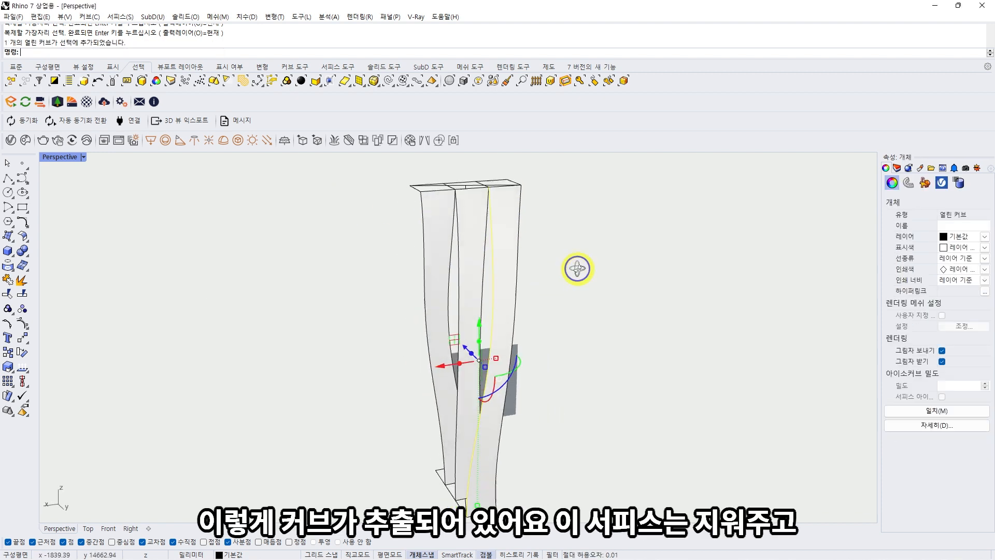
{"action": "left_click", "coordinate": [506, 239]}
{"action": "type", "text": "E"}
{"action": "right_click", "coordinate": [503, 239]}
{"action": "left_click", "coordinate": [470, 238]}
{"action": "type", "text": "E"}
{"action": "right_click", "coordinate": [440, 232]}
{"action": "left_click", "coordinate": [438, 233]}
{"action": "type", "text": "E"}
{"action": "right_click", "coordinate": [497, 241]}
{"action": "right_click_drag", "start_coordinate": [497, 241], "coordinate": [451, 250]}
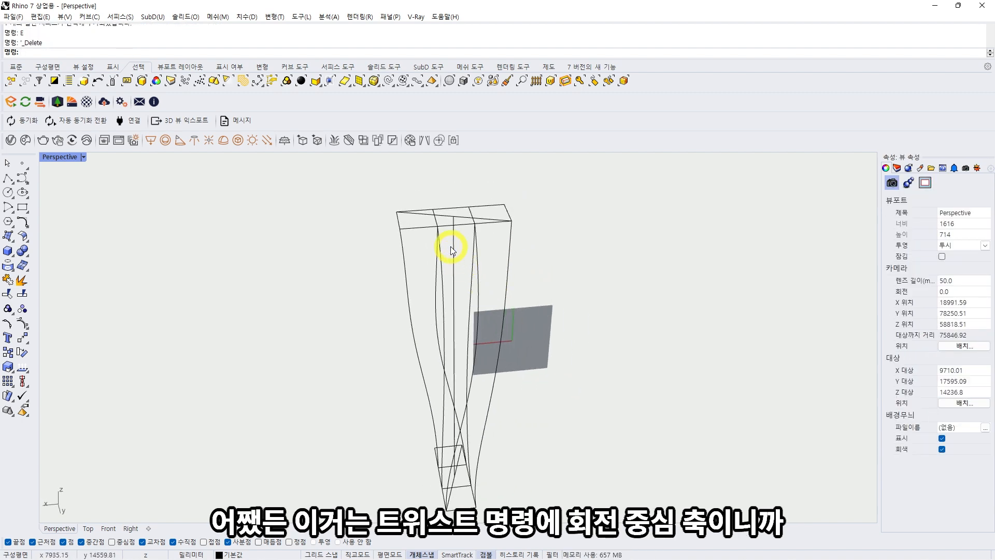
Set the display colour of the central twist axis line to red
{"action": "left_click", "coordinate": [455, 222]}
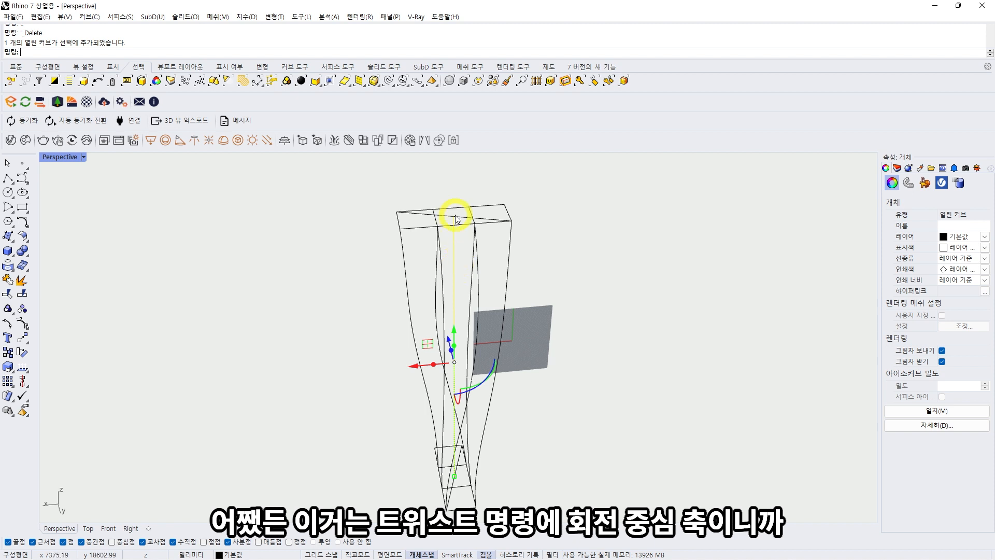
{"action": "left_click", "coordinate": [960, 249]}
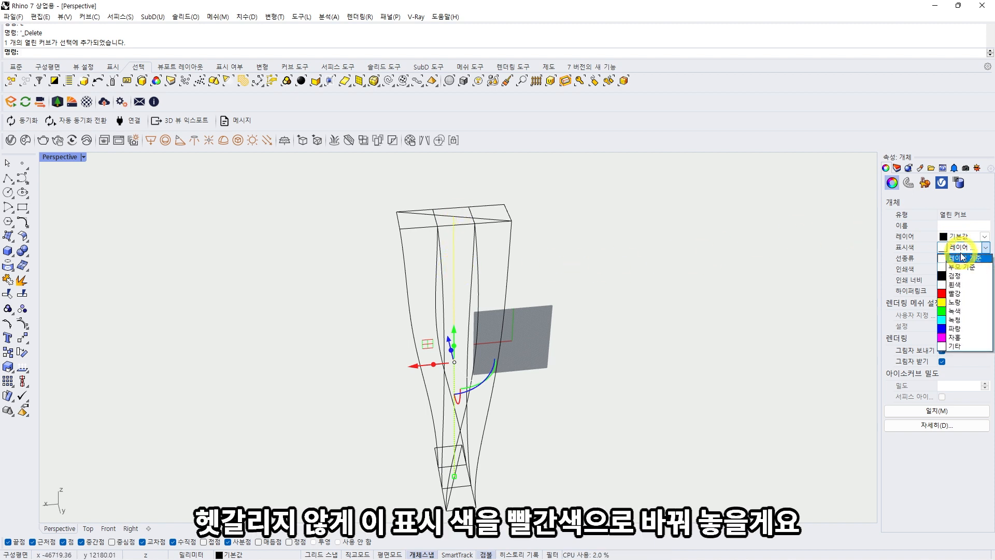
{"action": "left_click", "coordinate": [961, 294]}
{"action": "left_click", "coordinate": [831, 298]}
Examine the duplicated edge curves in the Front view, checking how the inner curves bend between top and base
{"action": "right_click_drag", "start_coordinate": [707, 317], "coordinate": [728, 291]}
{"action": "scroll", "coordinate": [493, 222], "scroll_direction": "up", "scroll_amount": 3}
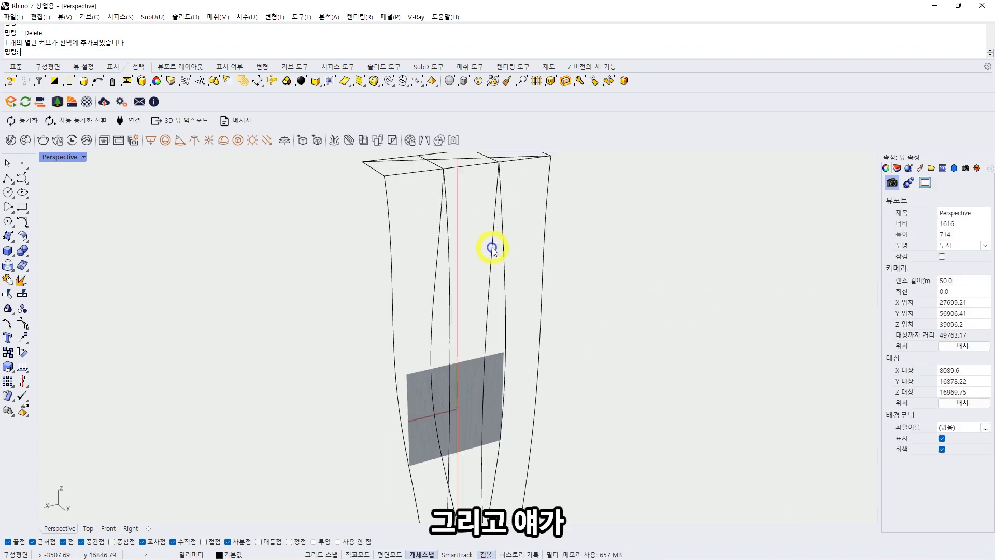
{"action": "left_click", "coordinate": [493, 248]}
{"action": "scroll", "coordinate": [569, 252], "scroll_direction": "up", "scroll_amount": 2}
{"action": "left_click", "coordinate": [568, 252]}
{"action": "type", "text": "ff"}
{"action": "key", "text": "space"}
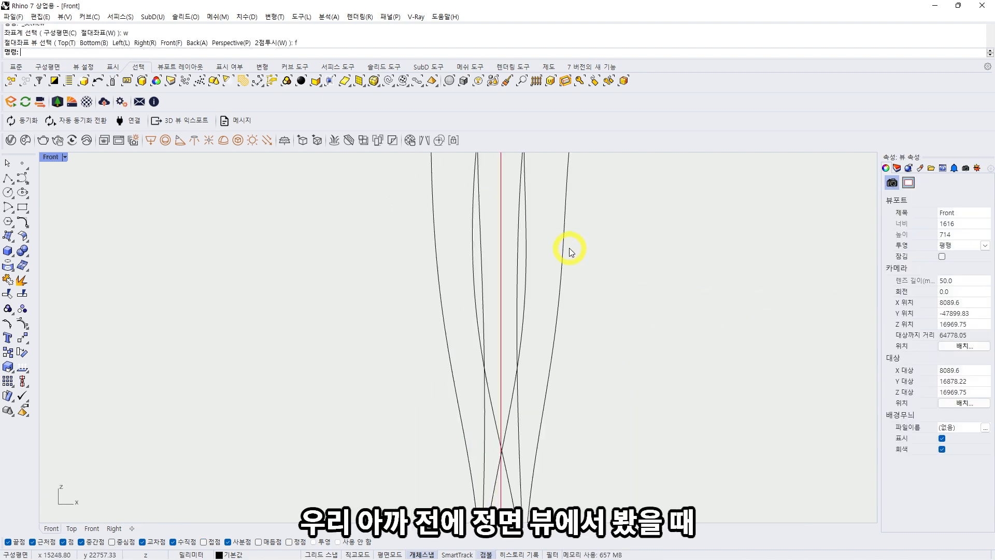
{"action": "scroll", "coordinate": [570, 251], "scroll_direction": "down", "scroll_amount": 4}
{"action": "right_click_drag", "start_coordinate": [562, 253], "coordinate": [531, 274]}
{"action": "scroll", "coordinate": [521, 269], "scroll_direction": "up", "scroll_amount": 2}
{"action": "left_click", "coordinate": [515, 182]}
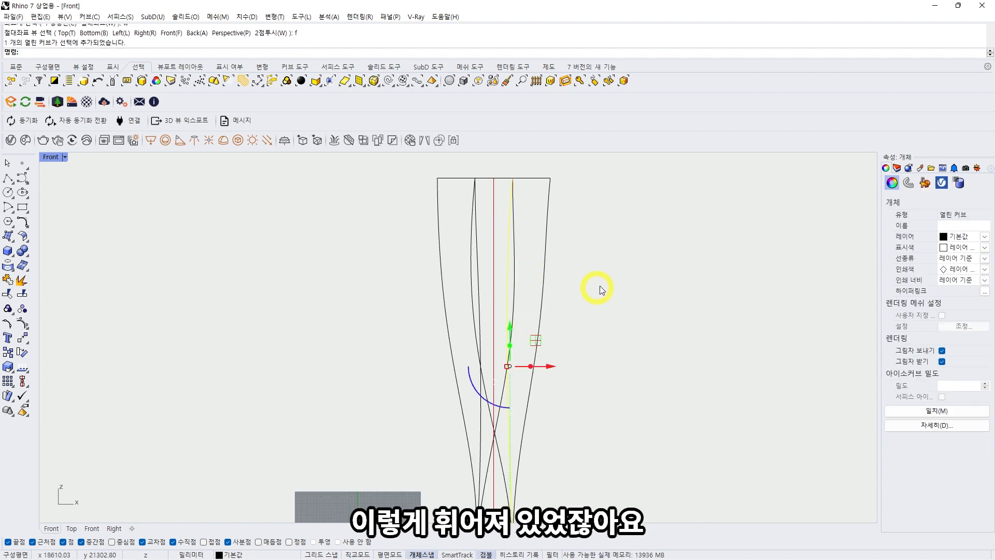
{"action": "left_click", "coordinate": [510, 181]}
{"action": "right_click_drag", "start_coordinate": [506, 344], "coordinate": [509, 273]}
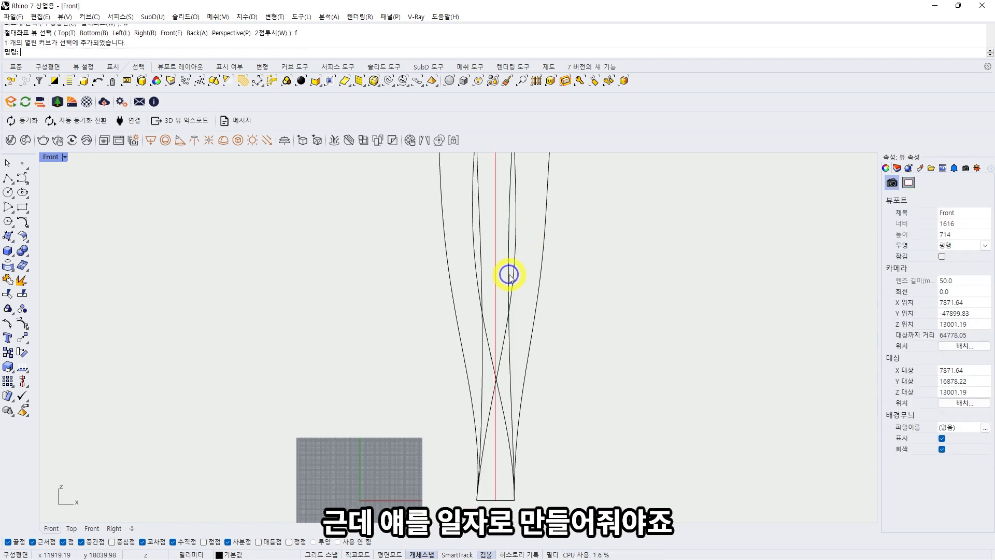
{"action": "right_click_drag", "start_coordinate": [519, 231], "coordinate": [573, 284]}
In the Perspective view, draw a straight vertical polyline between the end points of one inner edge curve at top and base
{"action": "key", "text": "F4"}
{"action": "right_click_drag", "start_coordinate": [487, 179], "coordinate": [450, 185]}
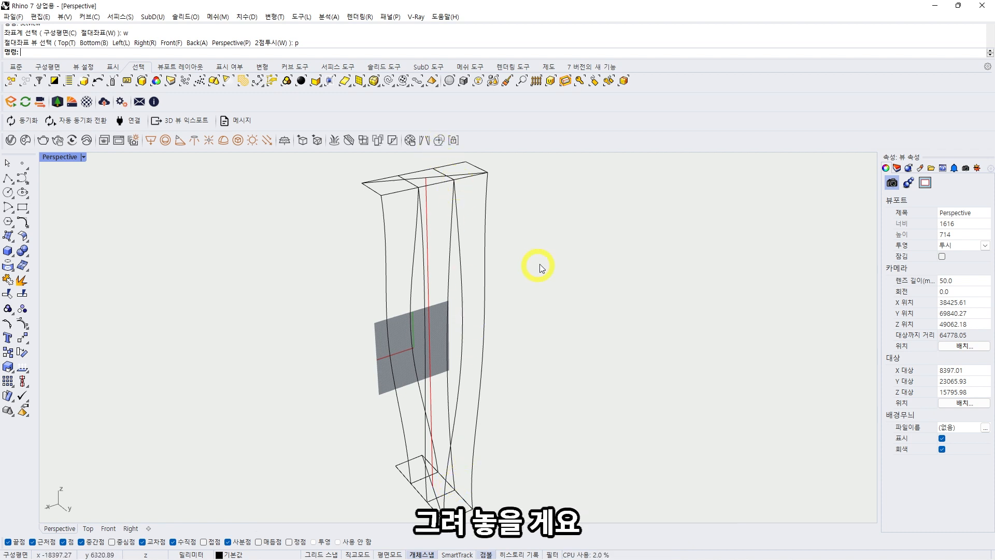
{"action": "type", "text": "L"}
{"action": "key", "text": "Return"}
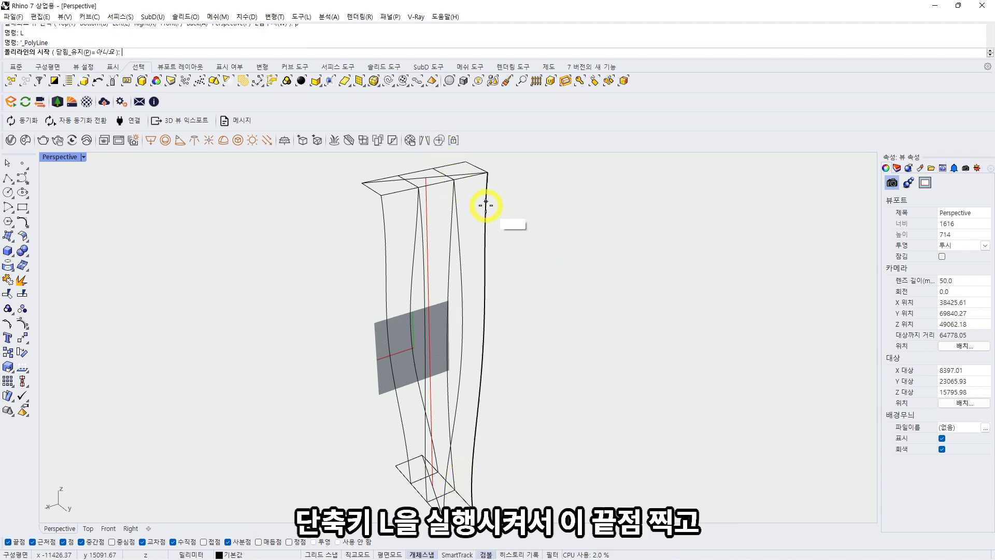
{"action": "left_click", "coordinate": [454, 181]}
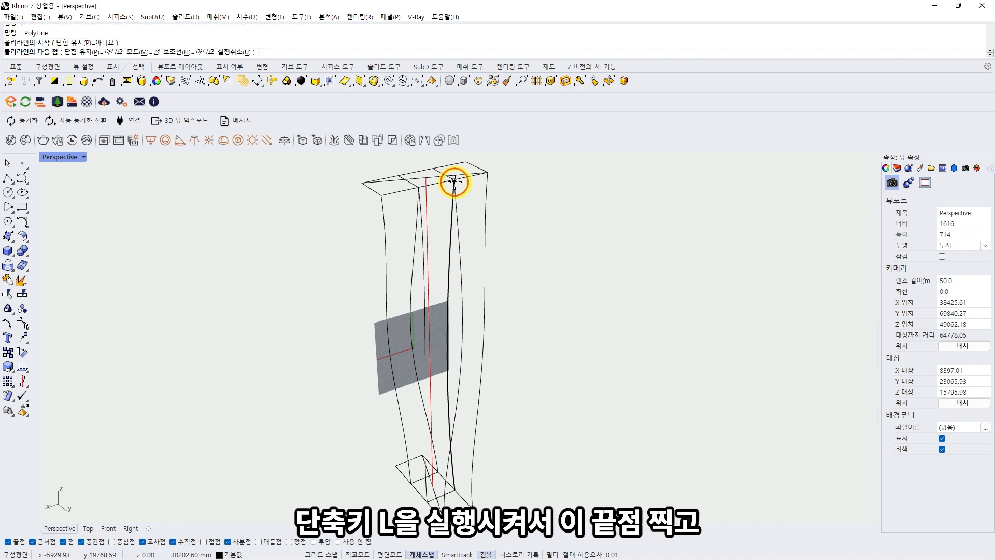
{"action": "left_click", "coordinate": [455, 489]}
{"action": "key", "text": "Return"}
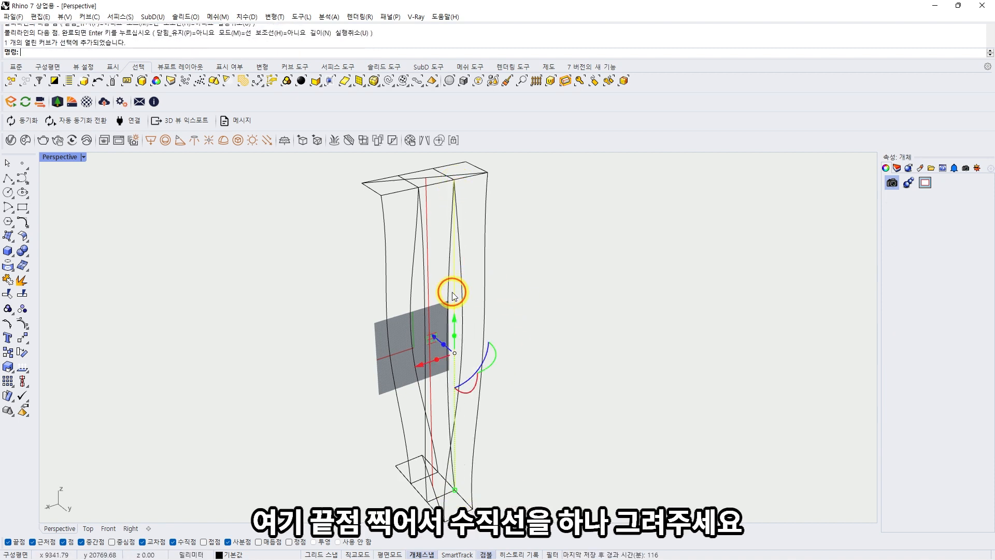
Set the new vertical line's display colour to blue
{"action": "left_click", "coordinate": [959, 247]}
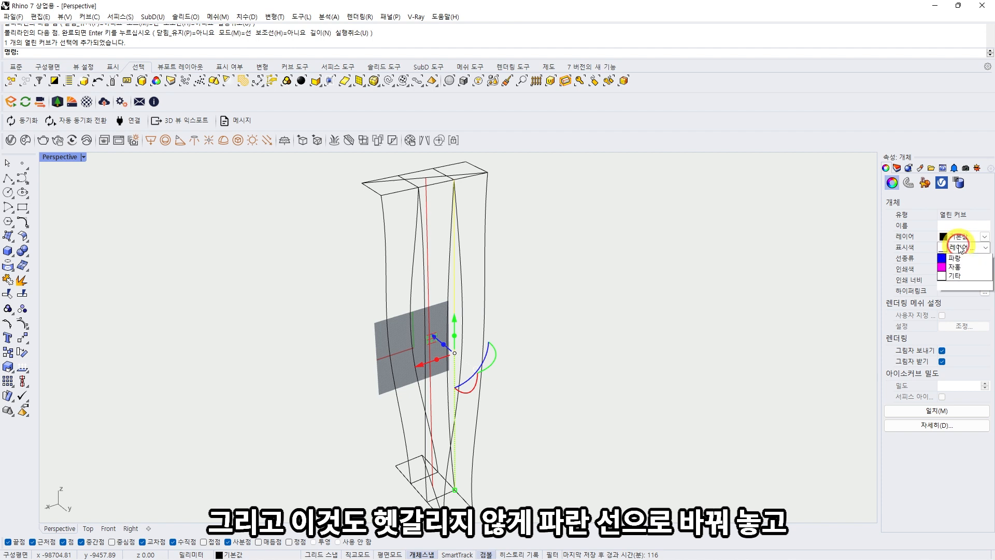
{"action": "left_click", "coordinate": [959, 328]}
{"action": "left_click", "coordinate": [626, 310]}
Draw a second straight vertical polyline between the base and top end points of the other inner edge curve
{"action": "right_click_drag", "start_coordinate": [627, 311], "coordinate": [575, 317]}
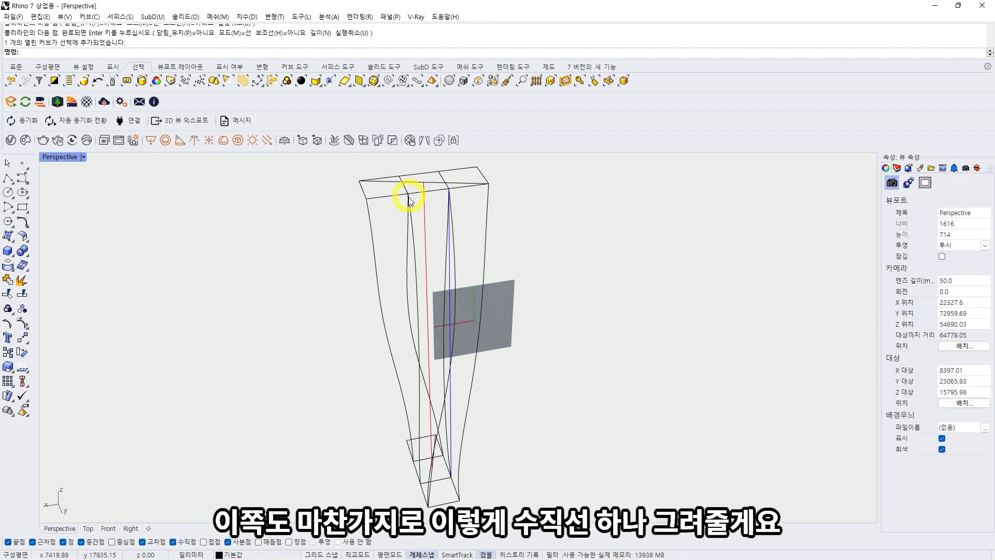
{"action": "key", "text": "space"}
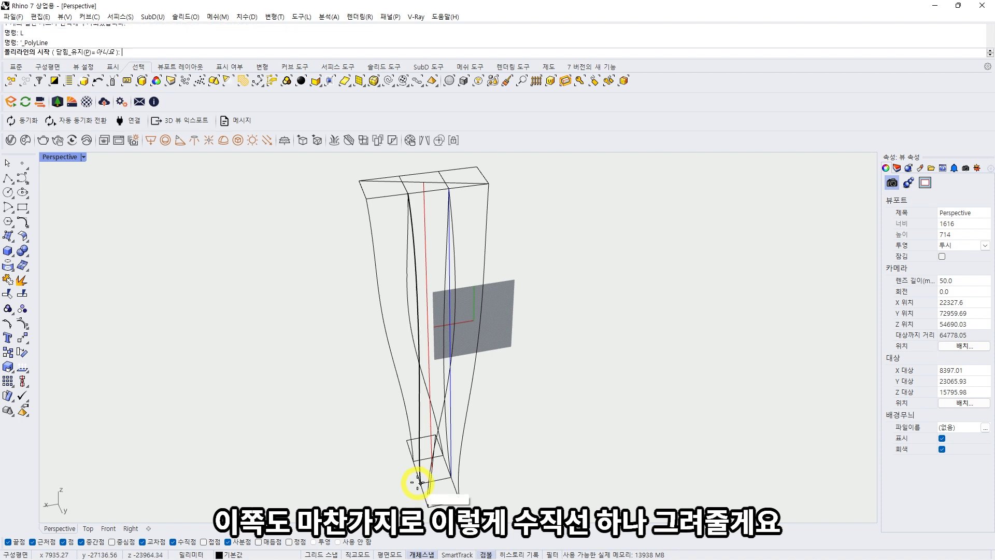
{"action": "left_click", "coordinate": [420, 478]}
{"action": "left_click", "coordinate": [408, 201]}
{"action": "key", "text": "Return"}
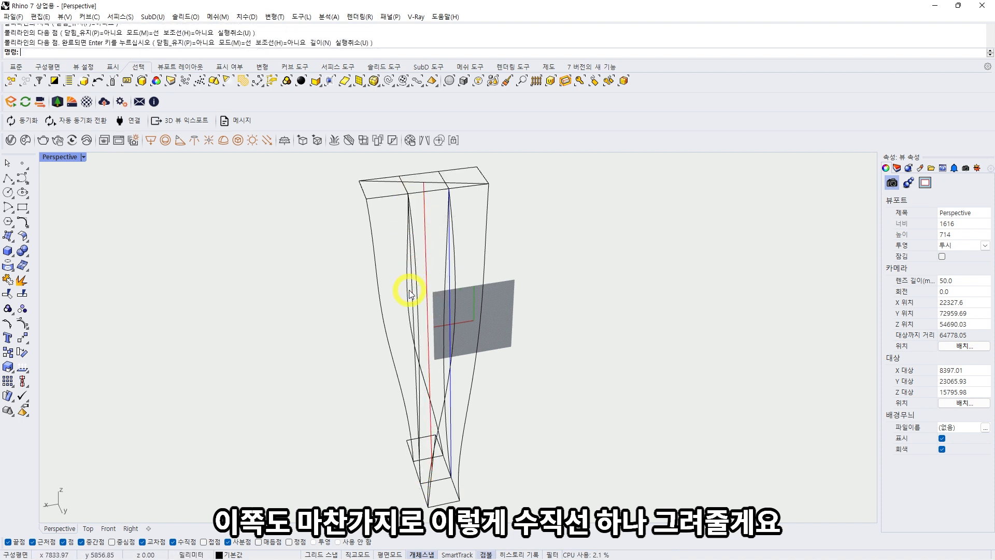
Set the display colour of the second vertical guide line to blue
{"action": "left_click", "coordinate": [410, 293]}
{"action": "right_click_drag", "start_coordinate": [410, 293], "coordinate": [511, 269]}
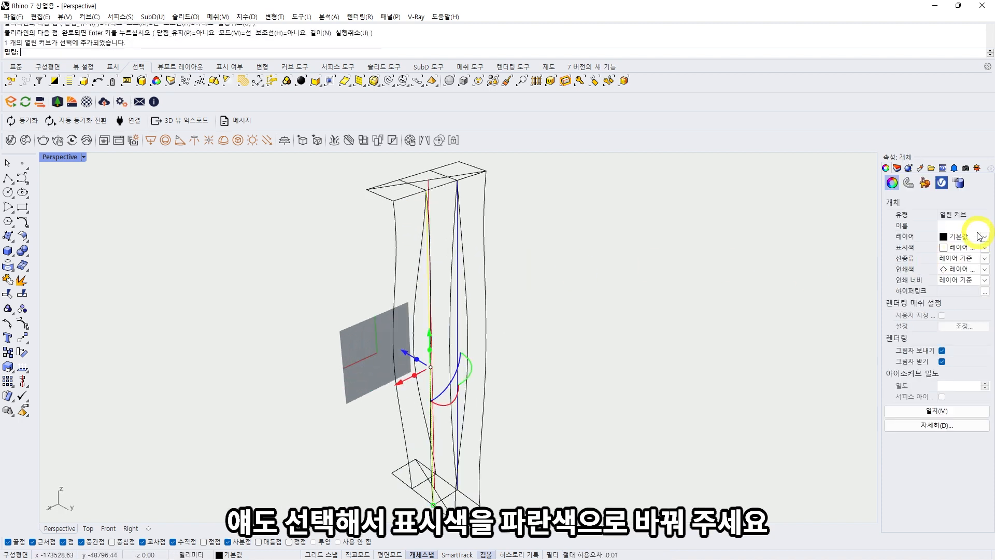
{"action": "left_click", "coordinate": [966, 251]}
{"action": "left_click", "coordinate": [956, 326]}
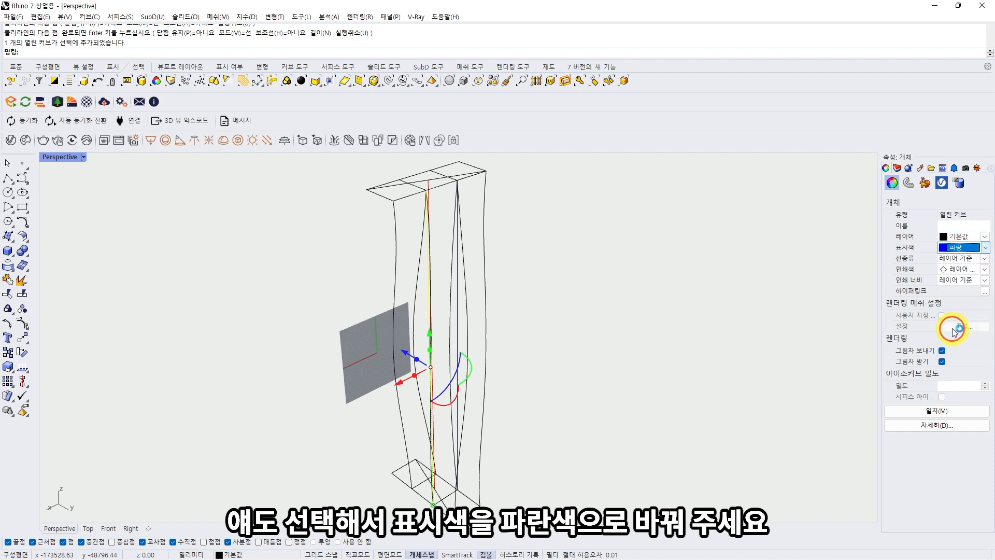
{"action": "left_click", "coordinate": [636, 300]}
Switch the Perspective viewport to the Front view, framing the twisted curves and blue guide lines
{"action": "right_click_drag", "start_coordinate": [636, 300], "coordinate": [565, 267]}
{"action": "type", "text": "vf"}
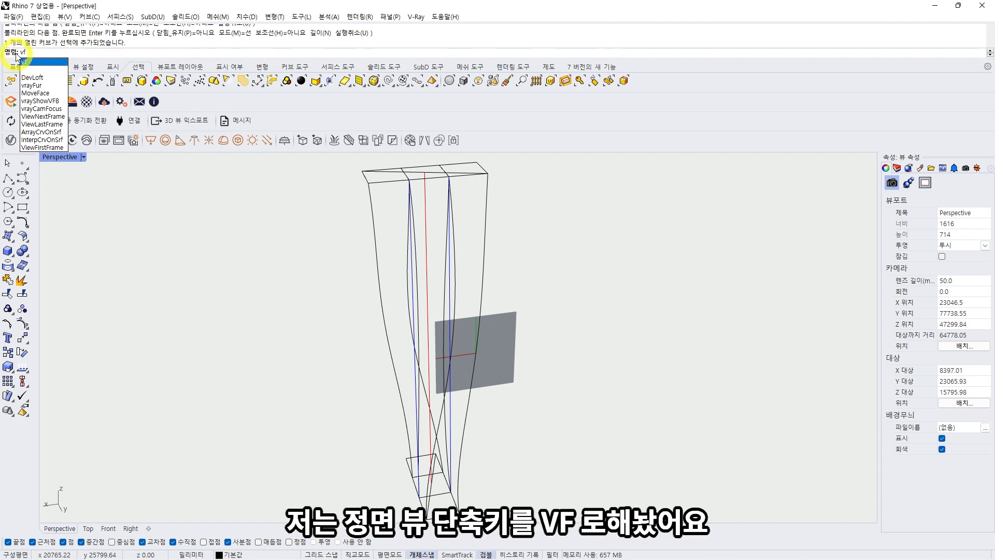
{"action": "left_click", "coordinate": [66, 158]}
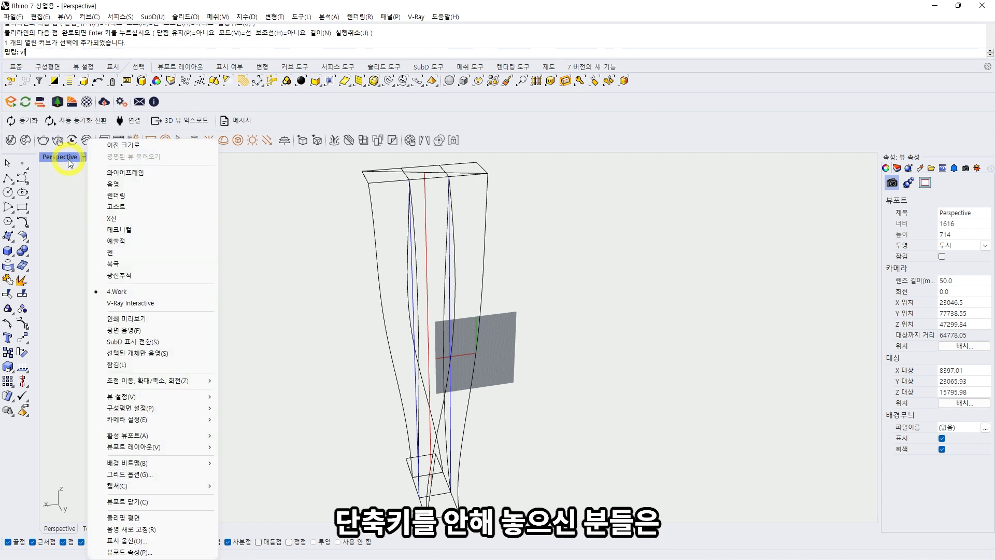
{"action": "mouse_move", "coordinate": [167, 396]}
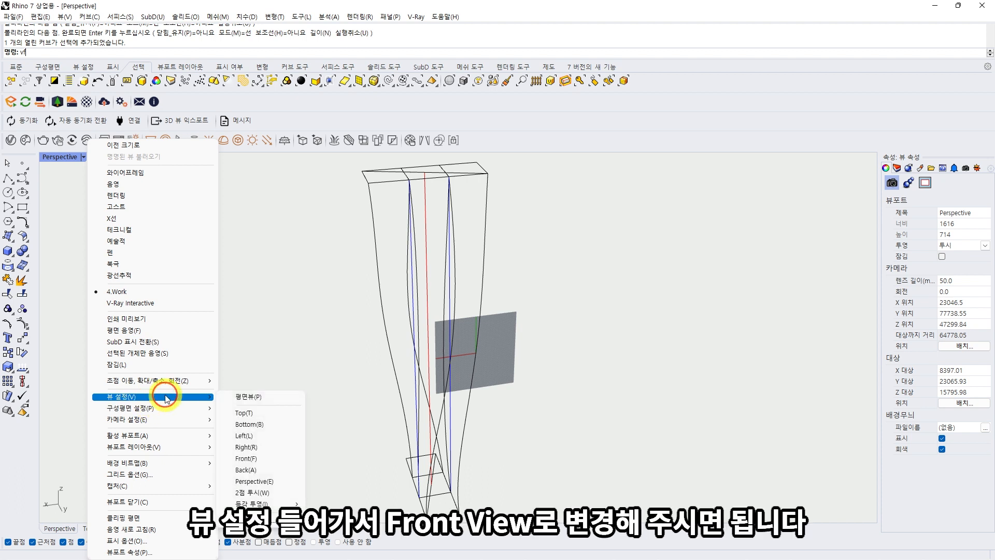
{"action": "left_click", "coordinate": [253, 459]}
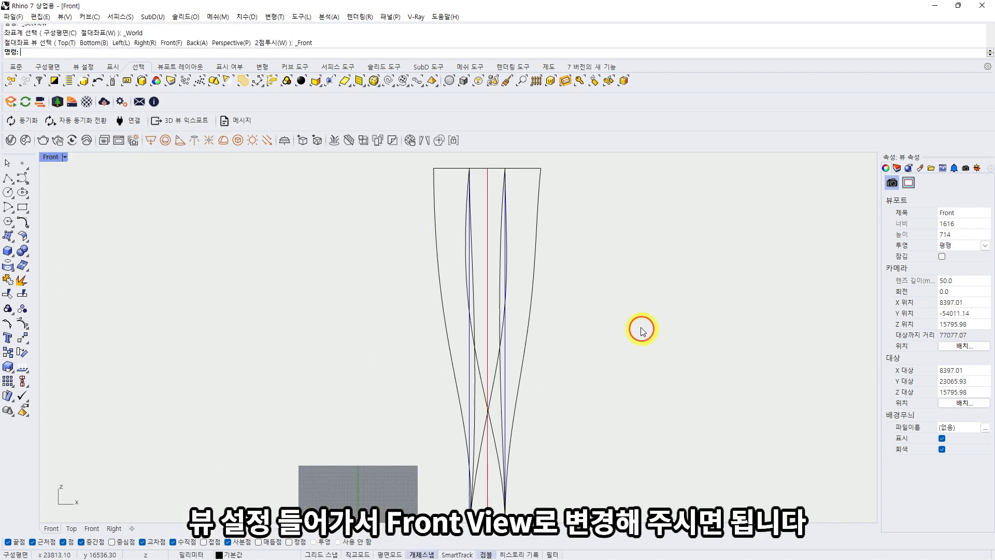
{"action": "right_click_drag", "start_coordinate": [642, 330], "coordinate": [607, 309]}
{"action": "scroll", "coordinate": [494, 231], "scroll_direction": "up", "scroll_amount": 4}
Examine how the inner edge curves deviate from the blue vertical guide lines in the Front view
{"action": "left_click", "coordinate": [469, 248]}
{"action": "left_click", "coordinate": [597, 238]}
{"action": "right_click_drag", "start_coordinate": [596, 239], "coordinate": [570, 276]}
{"action": "scroll", "coordinate": [462, 282], "scroll_direction": "down", "scroll_amount": 2}
{"action": "left_click", "coordinate": [446, 276]}
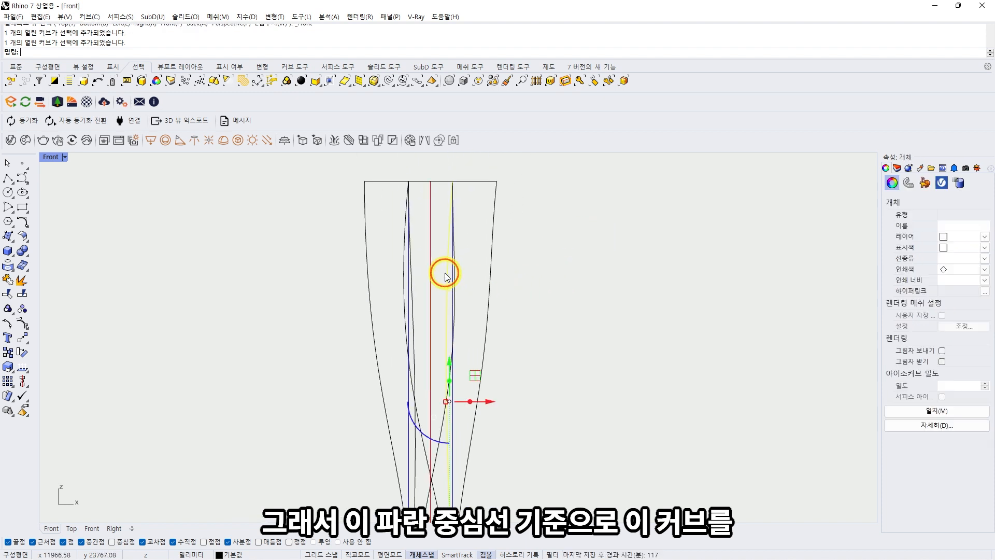
{"action": "left_click", "coordinate": [557, 274]}
{"action": "left_click", "coordinate": [451, 300]}
{"action": "scroll", "coordinate": [452, 224], "scroll_direction": "down", "scroll_amount": 2}
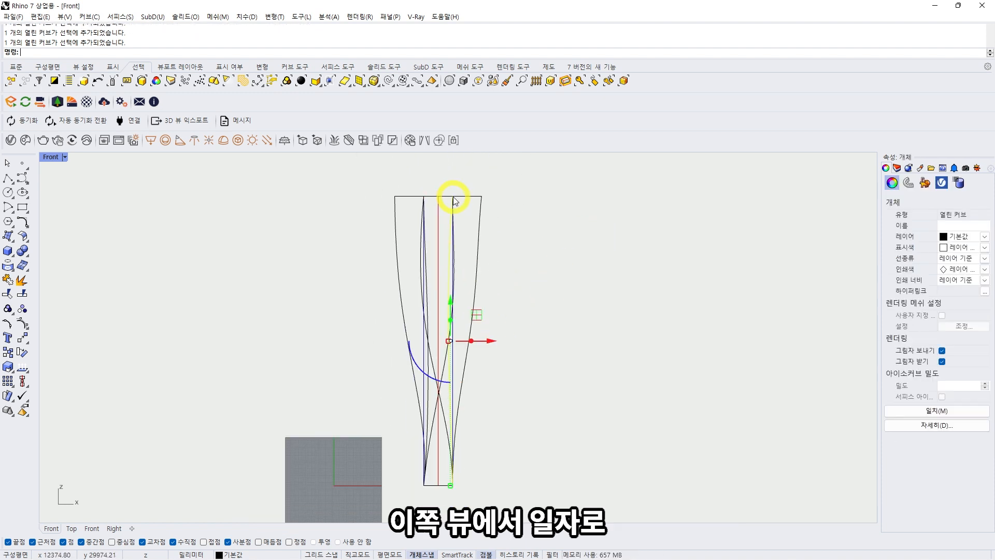
Check the curvature of the inner edge curves in the Right view and return to the Front view
{"action": "type", "text": "vf"}
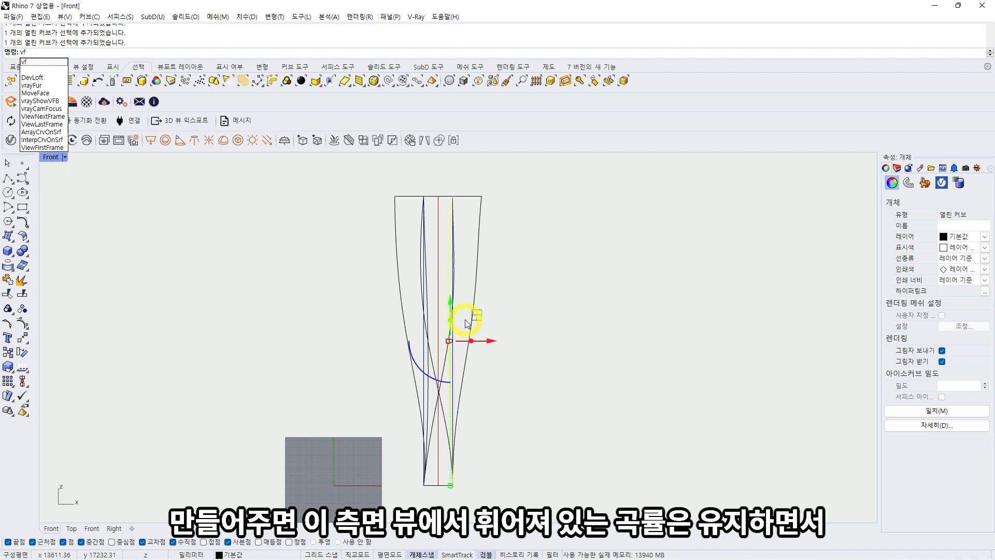
{"action": "key", "text": "Return"}
{"action": "type", "text": "r"}
{"action": "key", "text": "Return"}
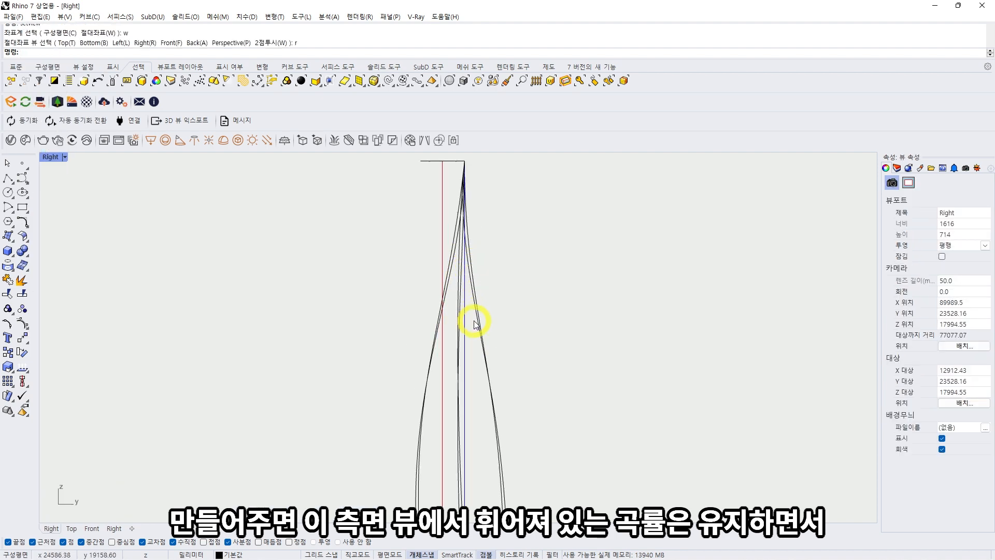
{"action": "key", "text": "Return"}
{"action": "type", "text": "w"}
{"action": "key", "text": "Return"}
{"action": "type", "text": "f"}
{"action": "key", "text": "Return"}
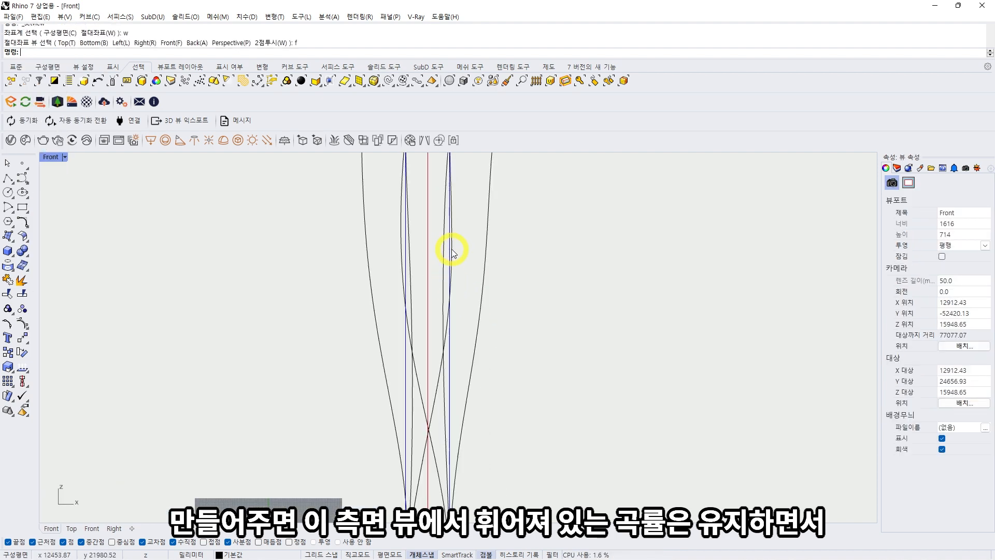
{"action": "scroll", "coordinate": [442, 192], "scroll_direction": "down", "scroll_amount": 1}
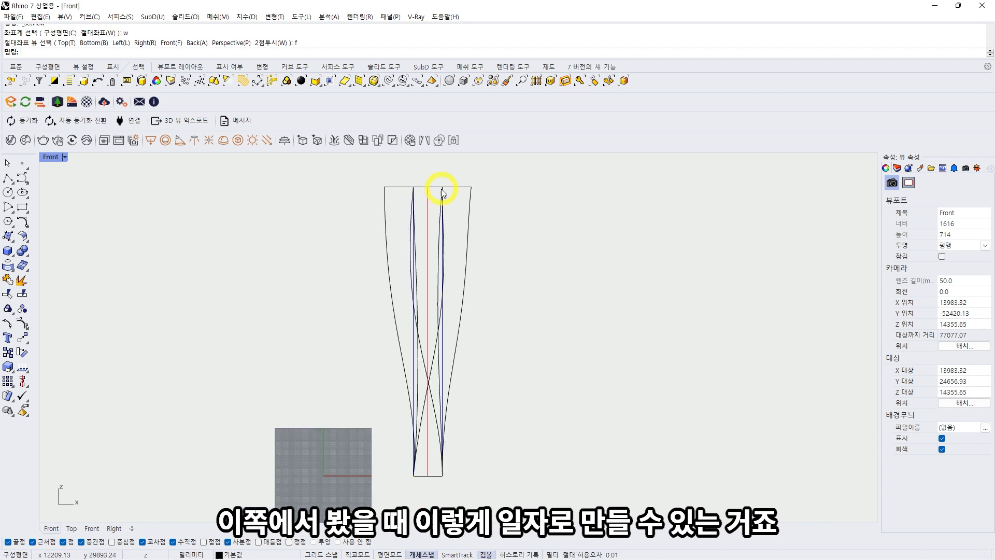
{"action": "right_click_drag", "start_coordinate": [524, 253], "coordinate": [555, 241]}
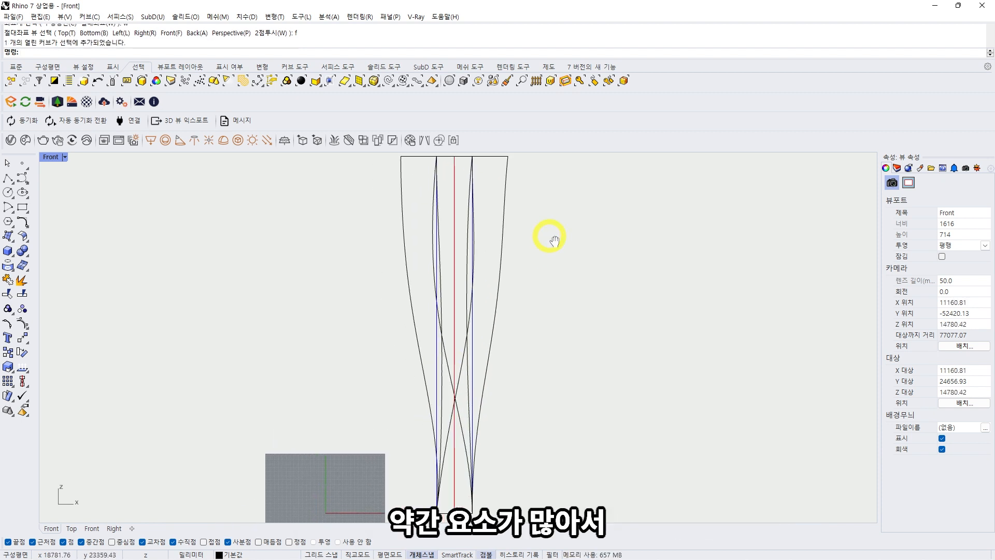
Isolate the two inner edge curves and their two blue guide lines by inverting the selection and hiding everything else
{"action": "left_click", "coordinate": [471, 254]}
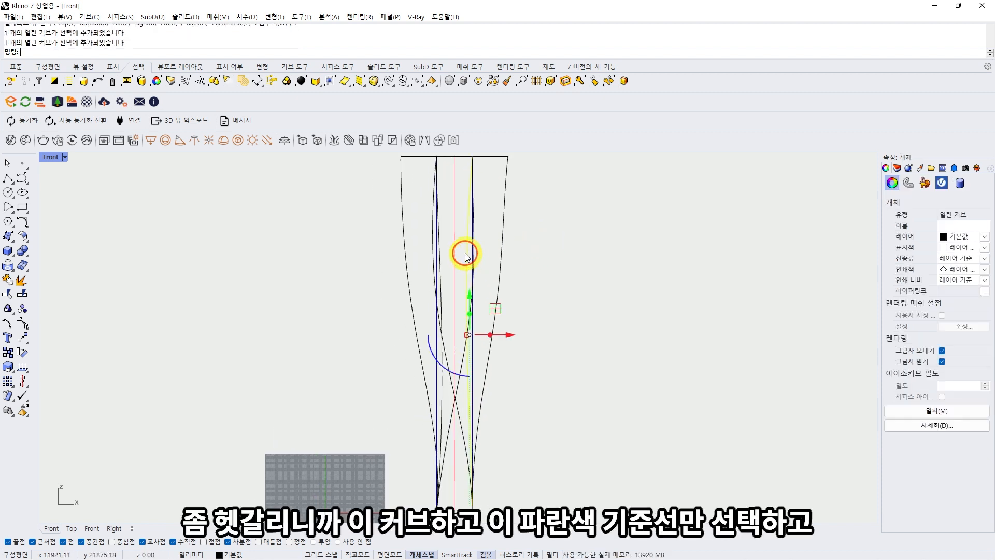
{"action": "scroll", "coordinate": [448, 263], "scroll_direction": "up", "scroll_amount": 1}
{"action": "left_click", "coordinate": [438, 264], "text": "shift"}
{"action": "left_click", "coordinate": [433, 264], "text": "shift"}
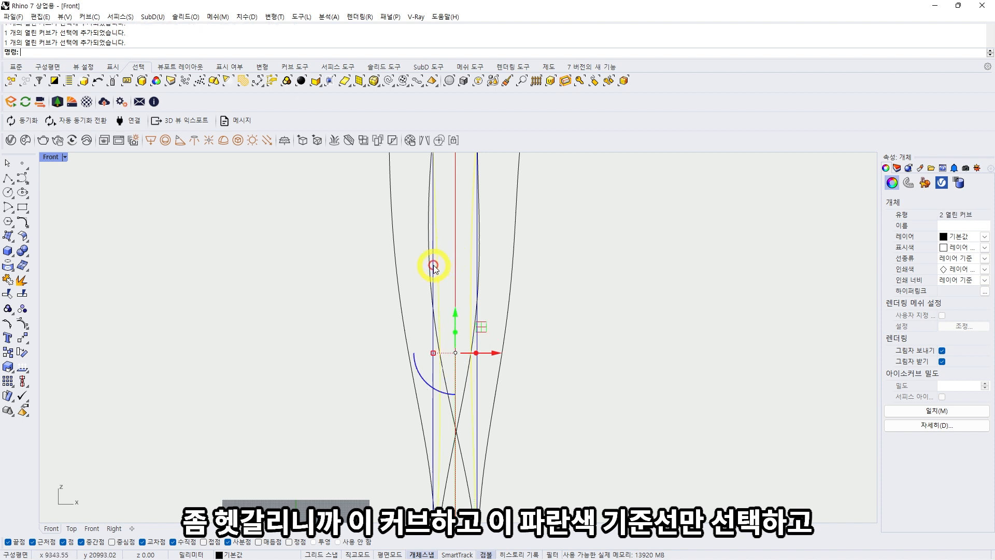
{"action": "scroll", "coordinate": [479, 265], "scroll_direction": "up", "scroll_amount": 4}
{"action": "left_click", "coordinate": [476, 267], "text": "shift"}
{"action": "scroll", "coordinate": [477, 275], "scroll_direction": "down", "scroll_amount": 3}
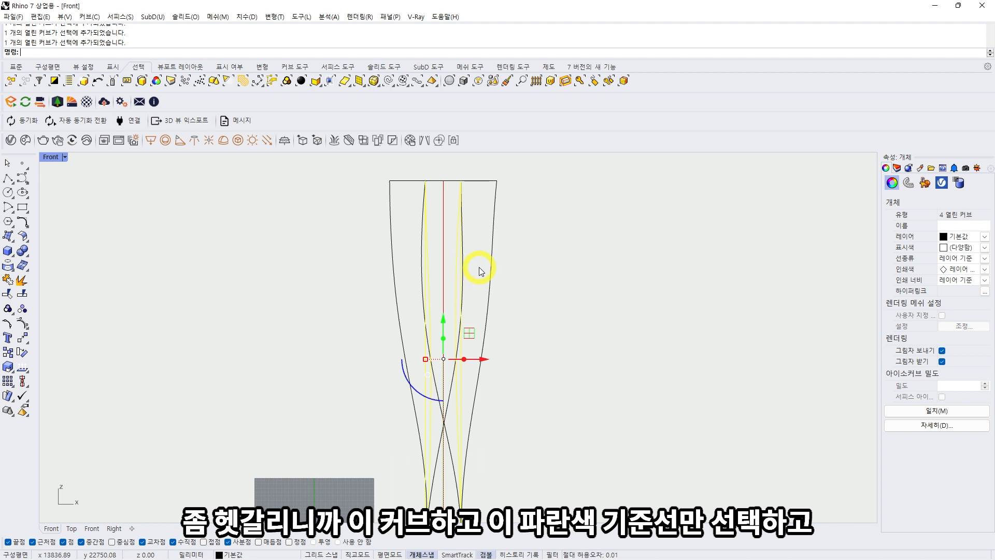
{"action": "type", "text": "invert"}
{"action": "key", "text": "Return"}
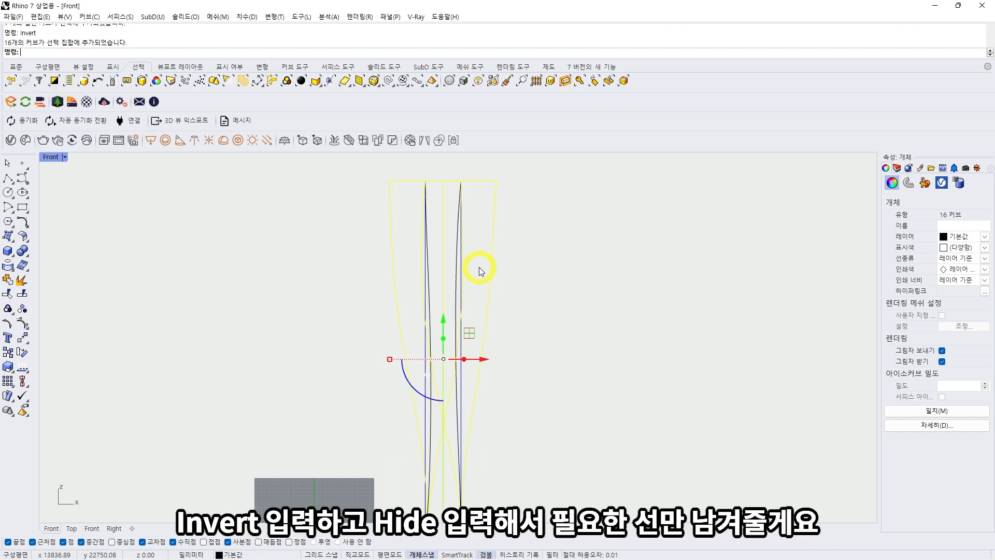
{"action": "type", "text": "hide"}
{"action": "key", "text": "Return"}
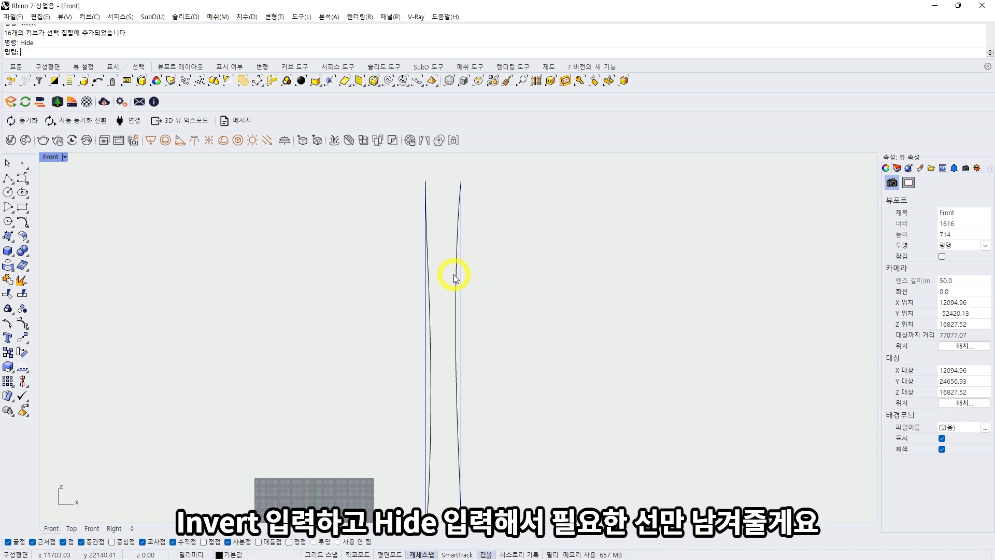
Display the control points of the right inner edge curve to inspect their density, and turn them off again
{"action": "left_click", "coordinate": [456, 273]}
{"action": "left_click", "coordinate": [456, 274]}
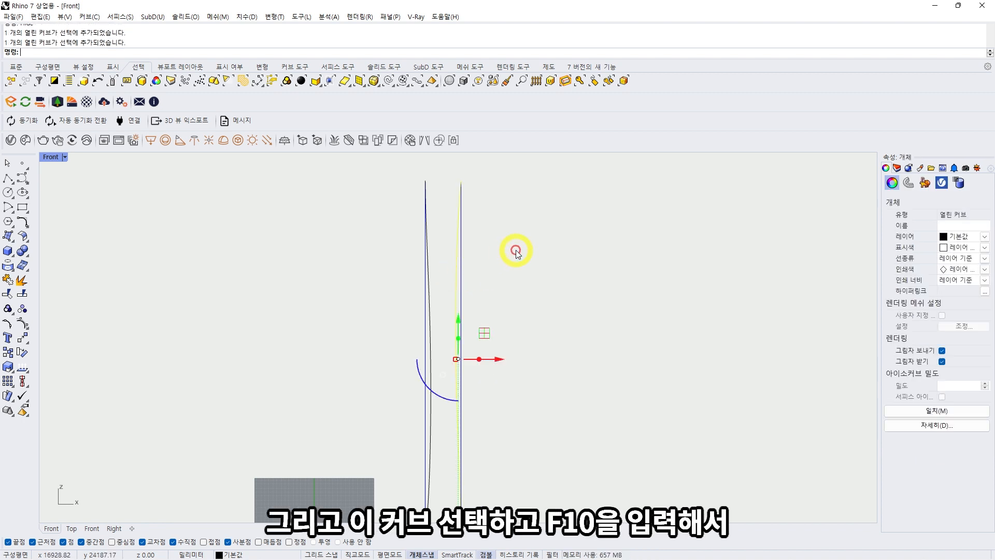
{"action": "key", "text": "F10"}
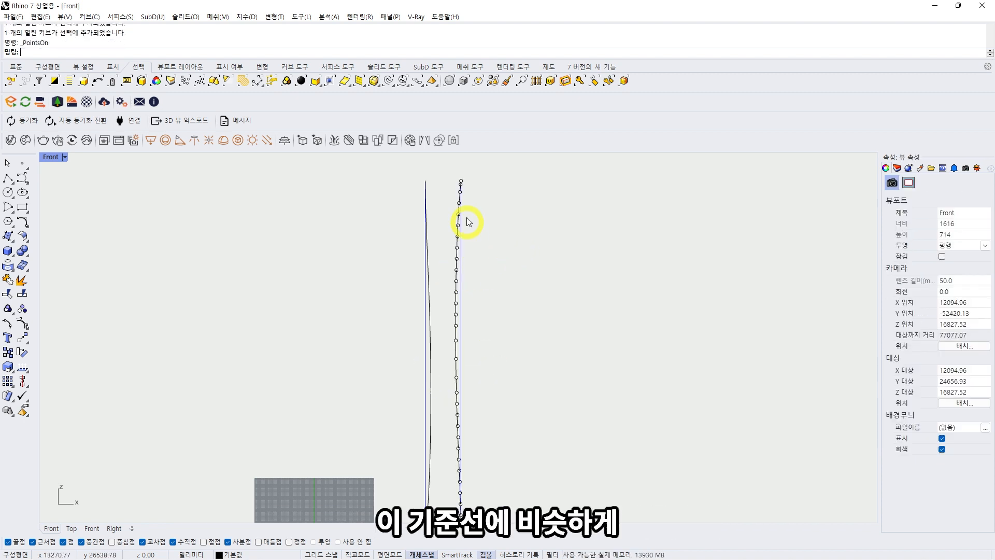
{"action": "scroll", "coordinate": [461, 199], "scroll_direction": "down", "scroll_amount": 1}
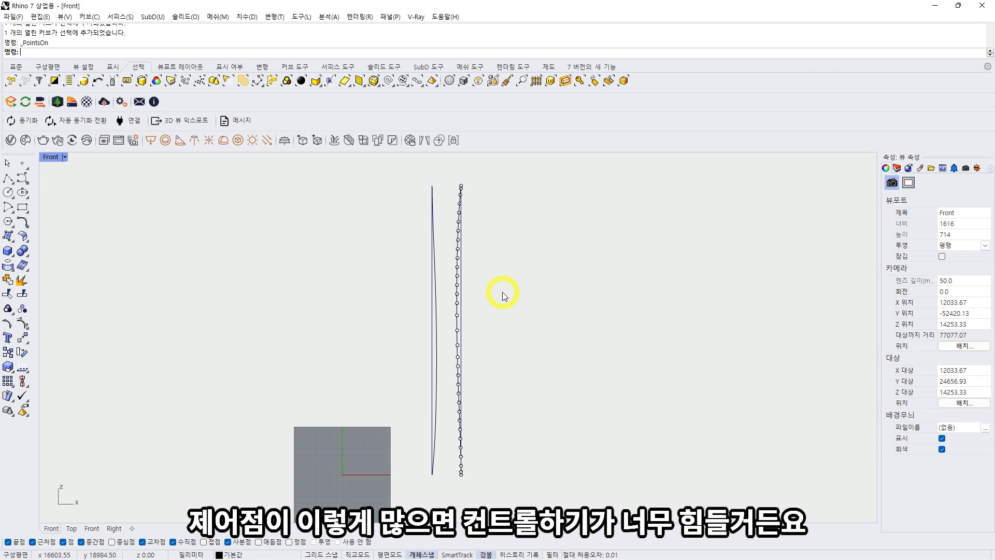
{"action": "key", "text": "Escape"}
{"action": "left_click", "coordinate": [459, 283]}
{"action": "left_click", "coordinate": [472, 279]}
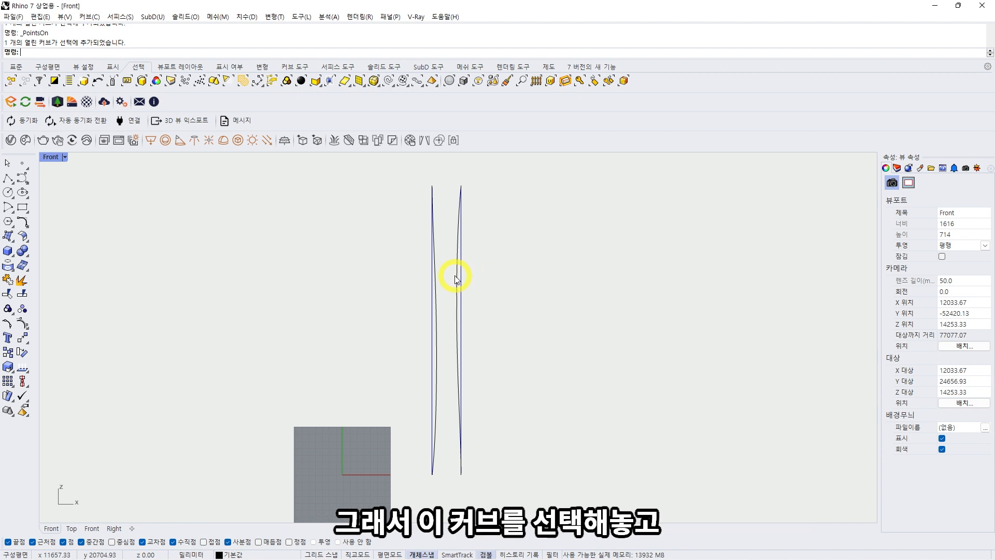
{"action": "left_click", "coordinate": [458, 274]}
{"action": "left_click", "coordinate": [548, 266]}
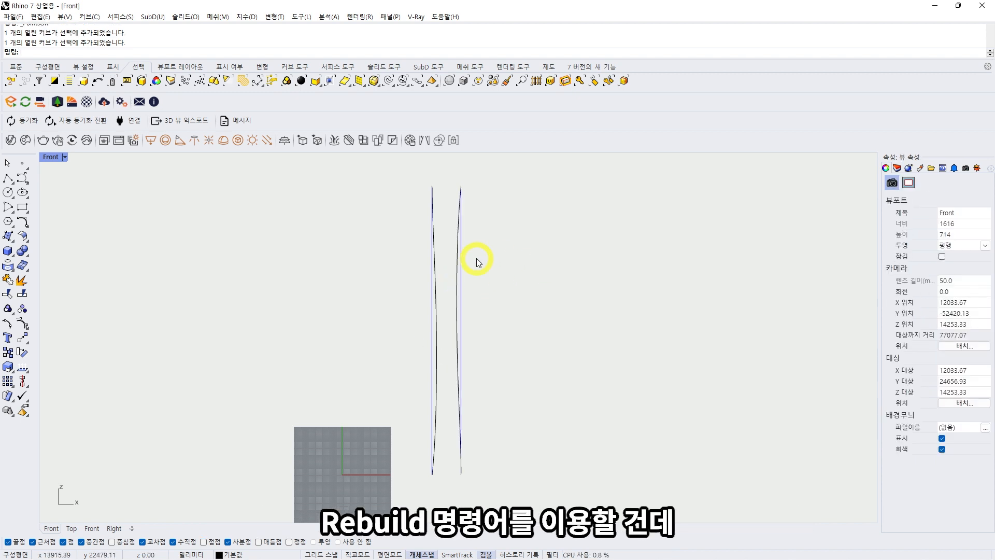
{"action": "middle_click", "coordinate": [526, 229]}
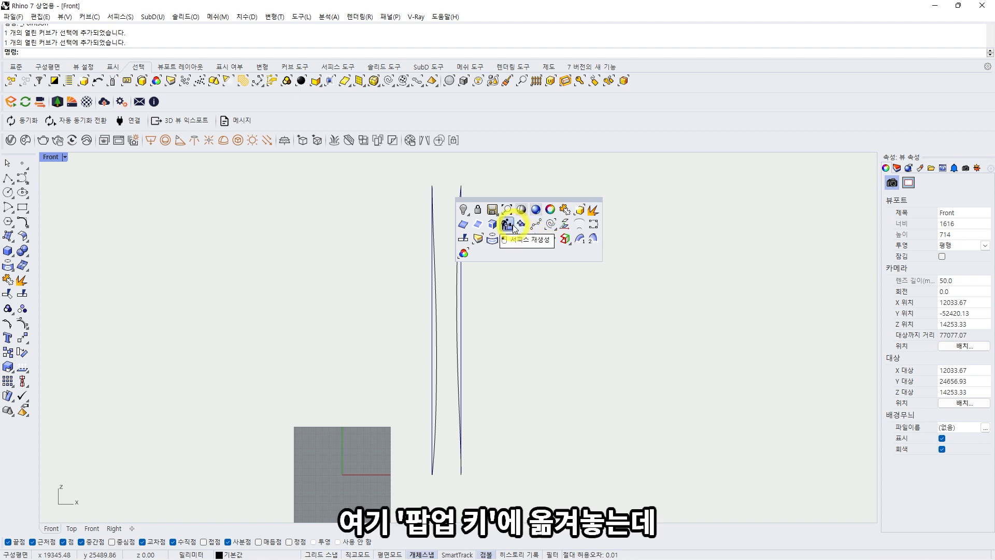
{"action": "left_click", "coordinate": [24, 237]}
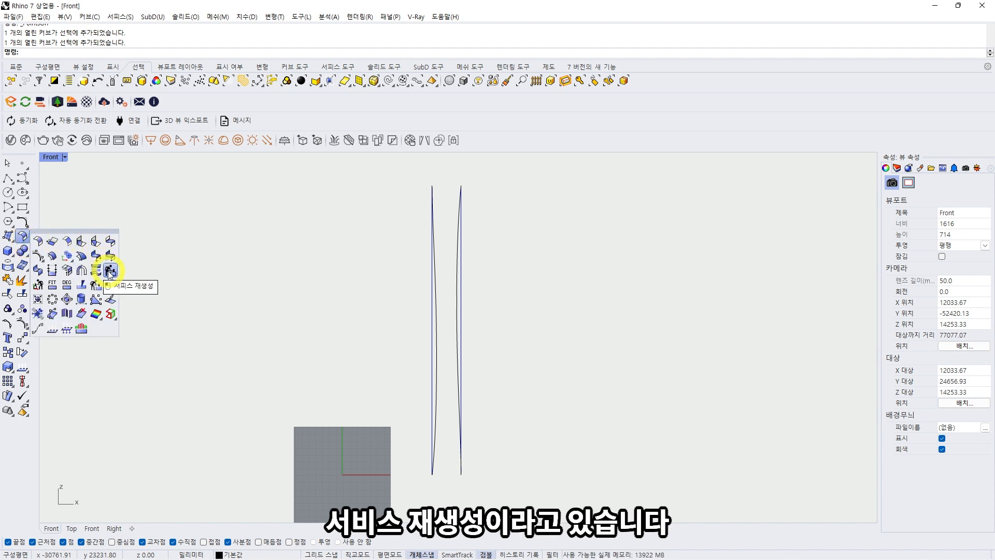
Rebuild the right inner edge curve with a point count of 5 and degree 3, and display its control points
{"action": "left_click", "coordinate": [458, 269]}
{"action": "middle_click", "coordinate": [566, 256]}
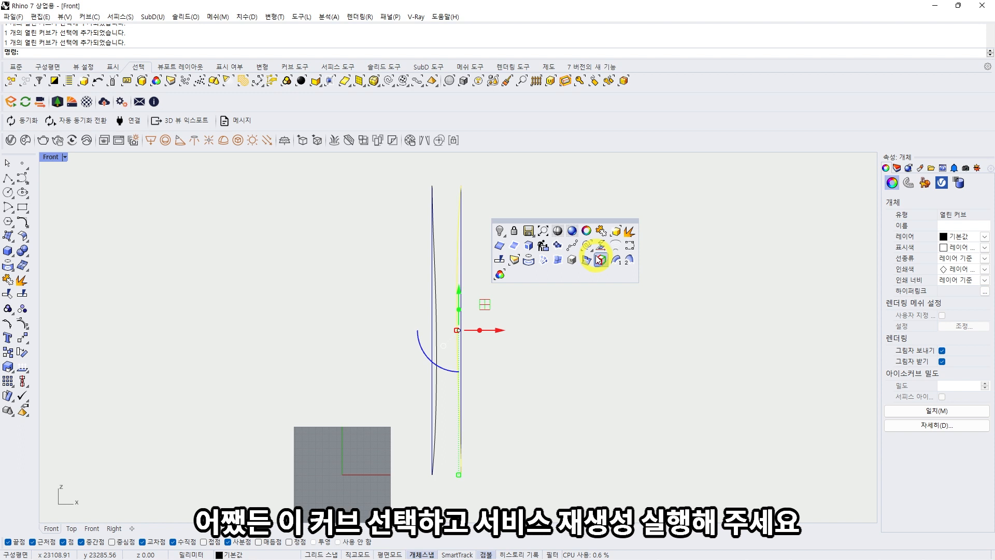
{"action": "left_click", "coordinate": [543, 246]}
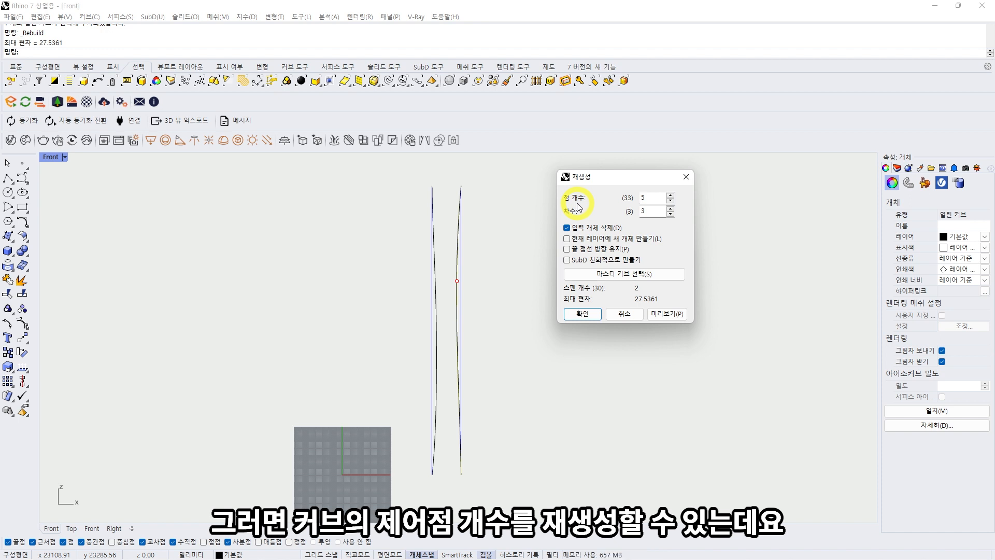
{"action": "left_click_drag", "start_coordinate": [654, 210], "coordinate": [635, 222]}
{"action": "left_click", "coordinate": [655, 211]}
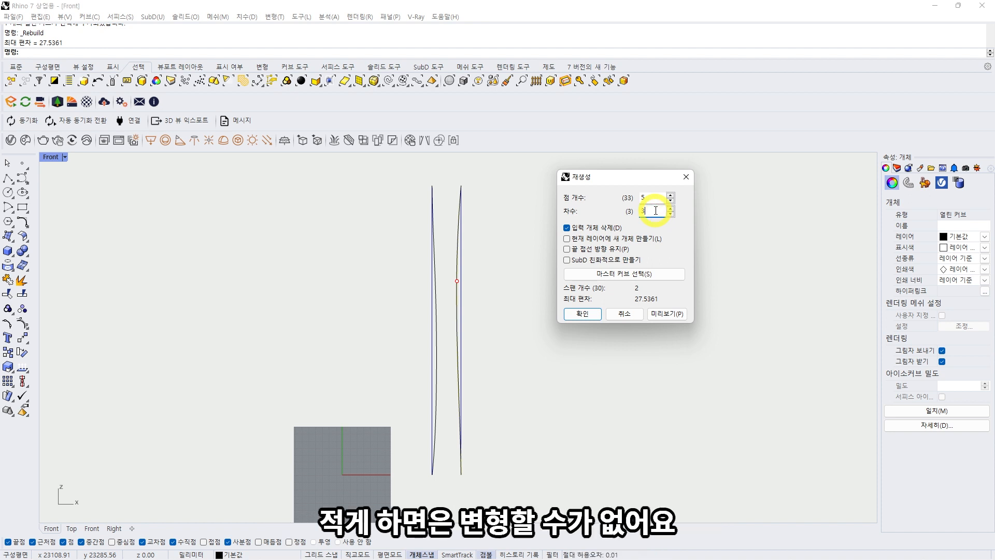
{"action": "left_click_drag", "start_coordinate": [655, 210], "coordinate": [647, 213]}
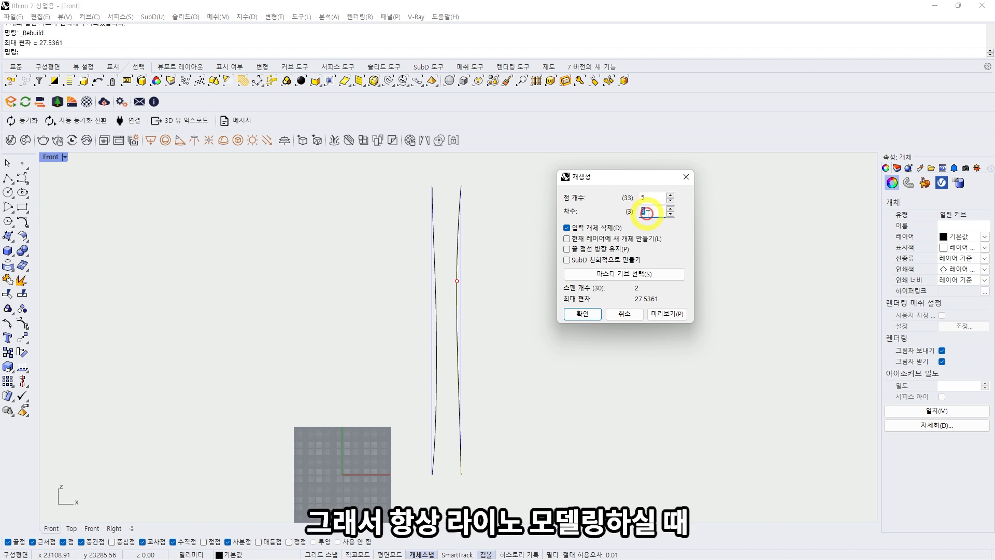
{"action": "left_click", "coordinate": [651, 212]}
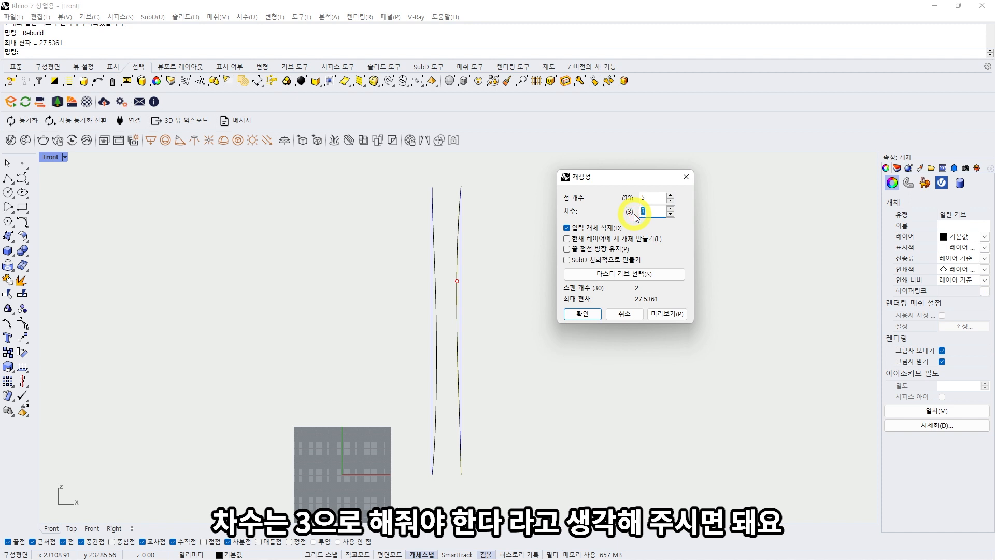
{"action": "left_click", "coordinate": [653, 200]}
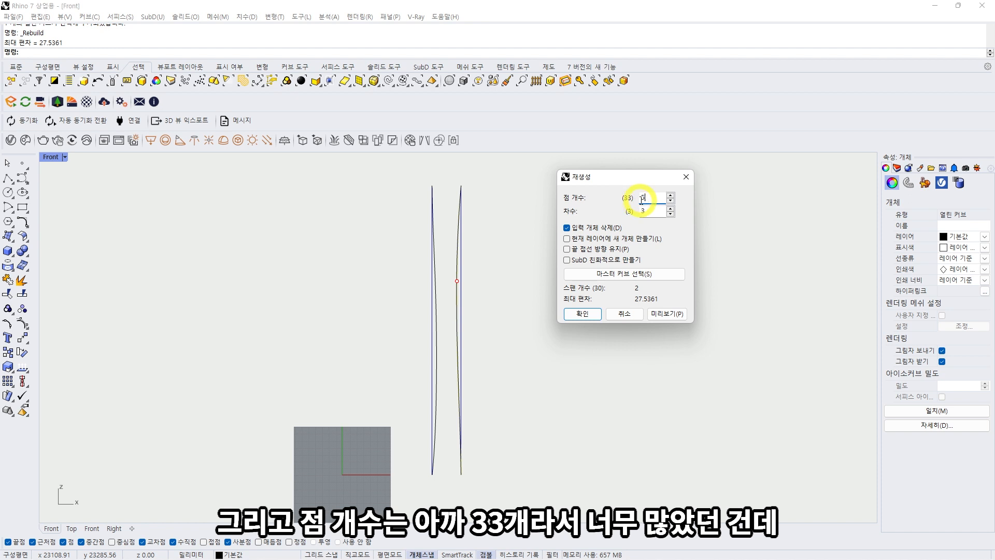
{"action": "double_click", "coordinate": [643, 199]}
{"action": "left_click_drag", "start_coordinate": [653, 199], "coordinate": [630, 201]}
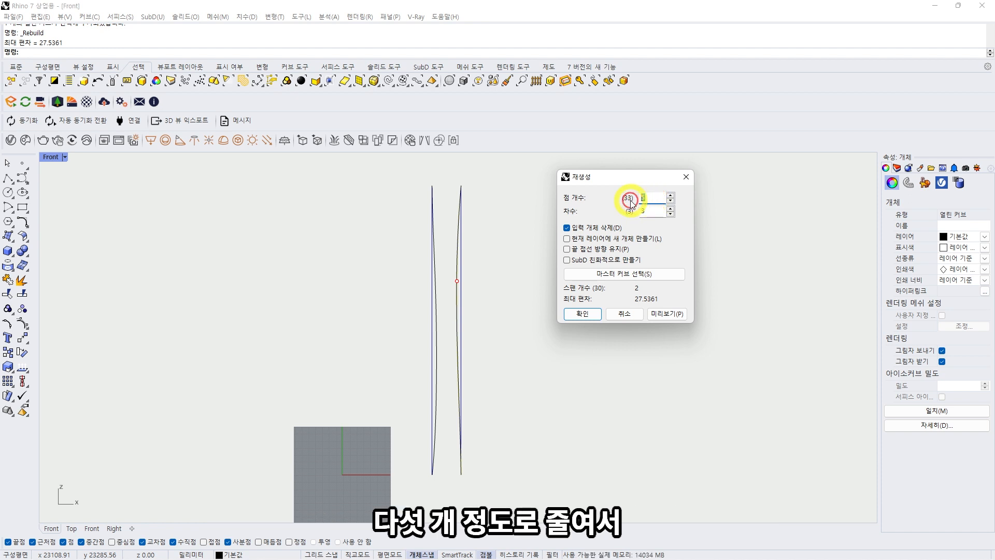
{"action": "left_click", "coordinate": [651, 196]}
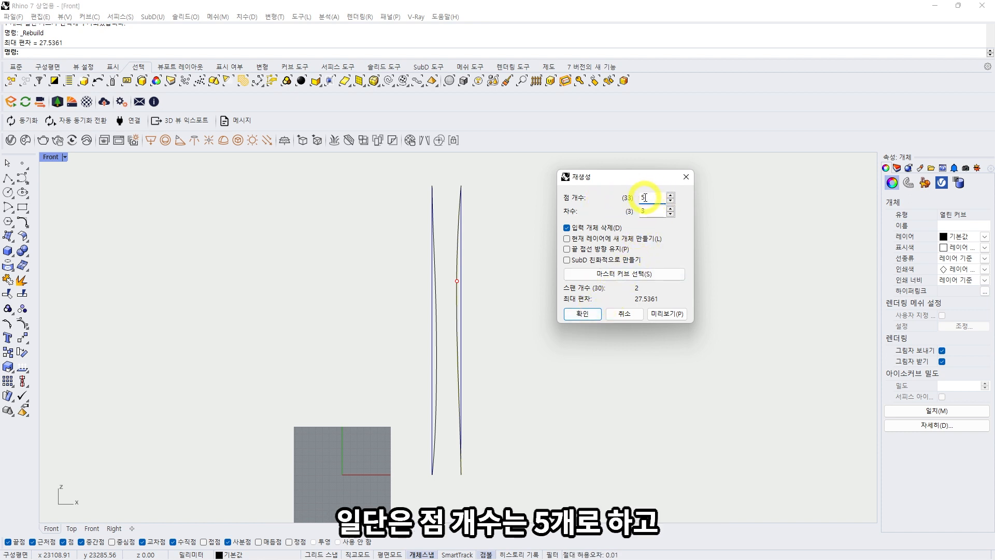
{"action": "left_click", "coordinate": [581, 314]}
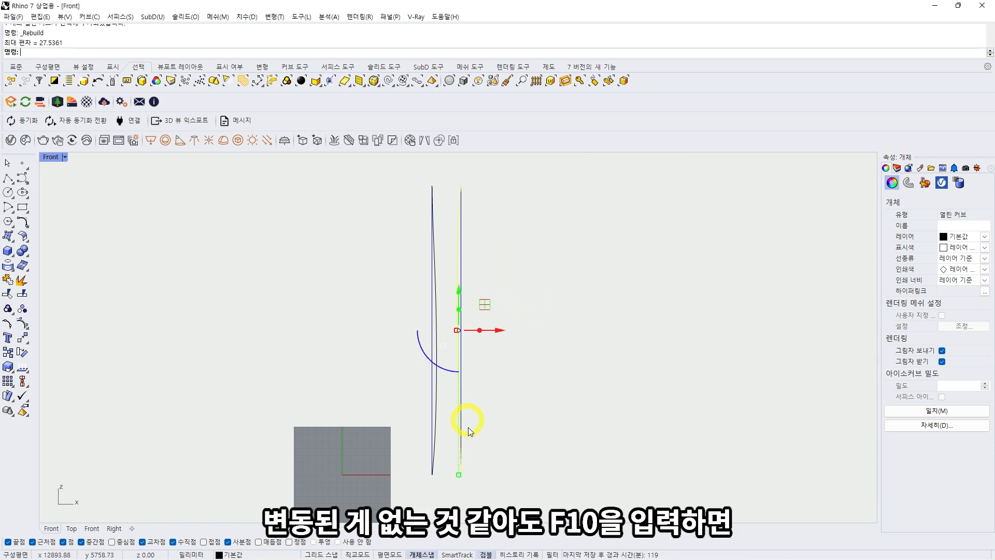
{"action": "key", "text": "F10"}
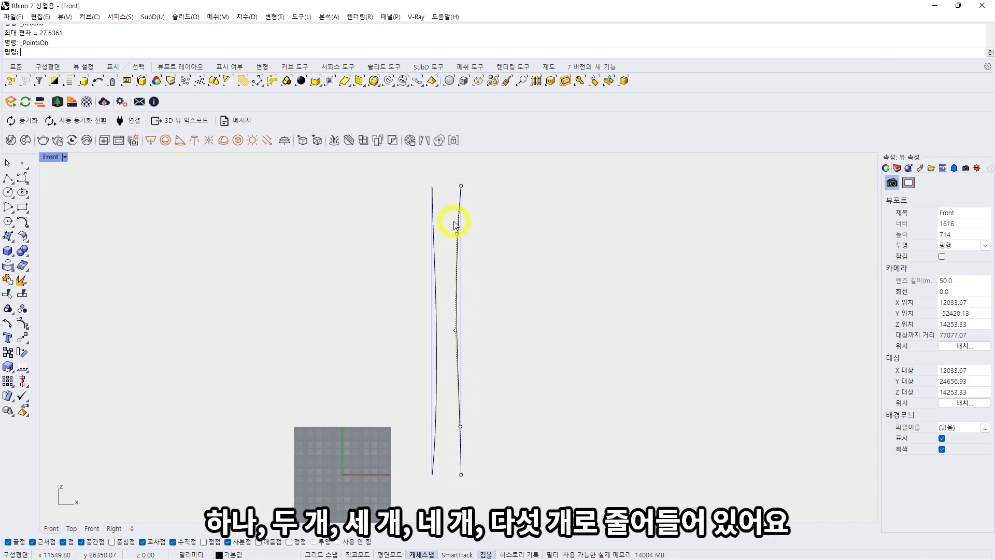
Move the upper and middle control points of the right inner edge curve horizontally onto the right blue guide line
{"action": "scroll", "coordinate": [458, 234], "scroll_direction": "up", "scroll_amount": 4}
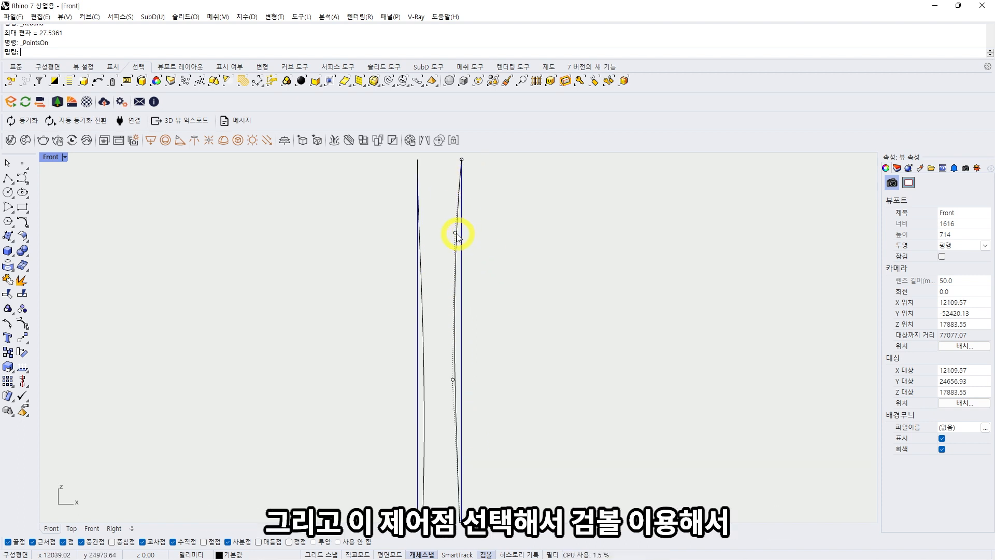
{"action": "left_click", "coordinate": [455, 233]}
{"action": "scroll", "coordinate": [461, 192], "scroll_direction": "up", "scroll_amount": 3}
{"action": "left_click_drag", "start_coordinate": [487, 255], "coordinate": [500, 258]}
{"action": "left_click", "coordinate": [506, 360]}
{"action": "right_click_drag", "start_coordinate": [464, 441], "coordinate": [461, 329]}
{"action": "left_click", "coordinate": [445, 368]}
{"action": "left_click_drag", "start_coordinate": [482, 367], "coordinate": [494, 370]}
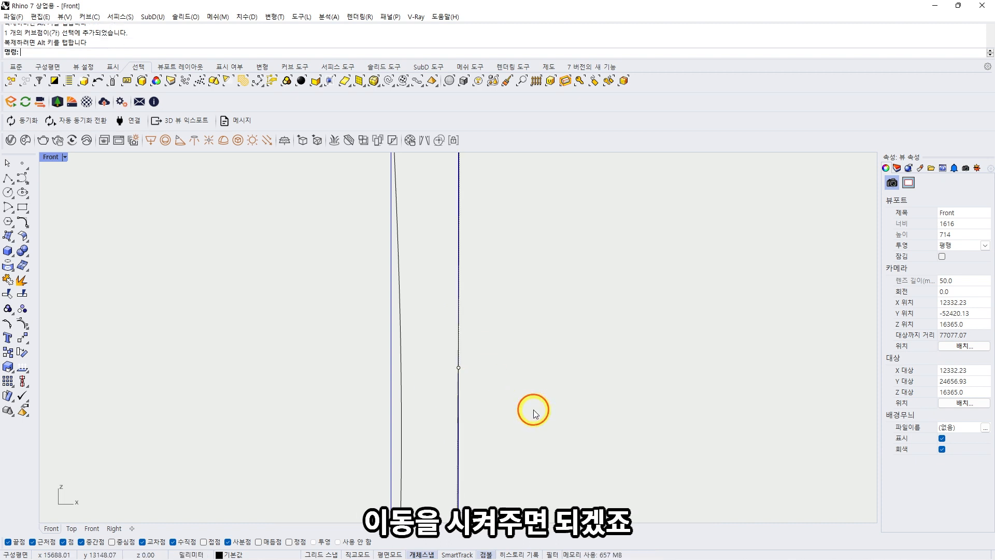
{"action": "left_click", "coordinate": [535, 411]}
Move the lower control point of the right inner edge curve onto the blue guide line and turn off its control points
{"action": "scroll", "coordinate": [536, 409], "scroll_direction": "down", "scroll_amount": 3}
{"action": "right_click_drag", "start_coordinate": [544, 398], "coordinate": [587, 284]}
{"action": "scroll", "coordinate": [528, 419], "scroll_direction": "up", "scroll_amount": 6}
{"action": "left_click", "coordinate": [525, 420]}
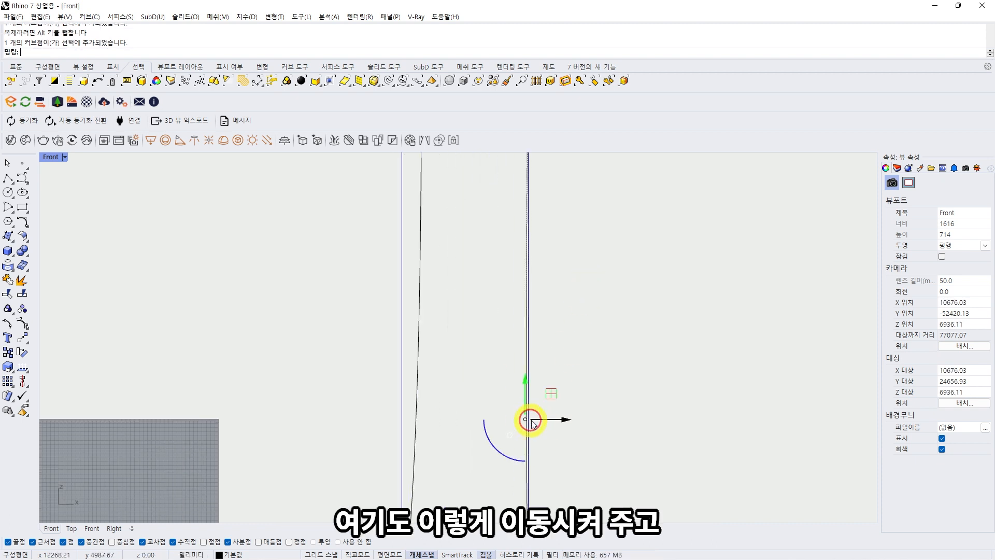
{"action": "left_click_drag", "start_coordinate": [527, 420], "coordinate": [544, 420]}
{"action": "left_click", "coordinate": [614, 319]}
{"action": "scroll", "coordinate": [555, 393], "scroll_direction": "down", "scroll_amount": 4}
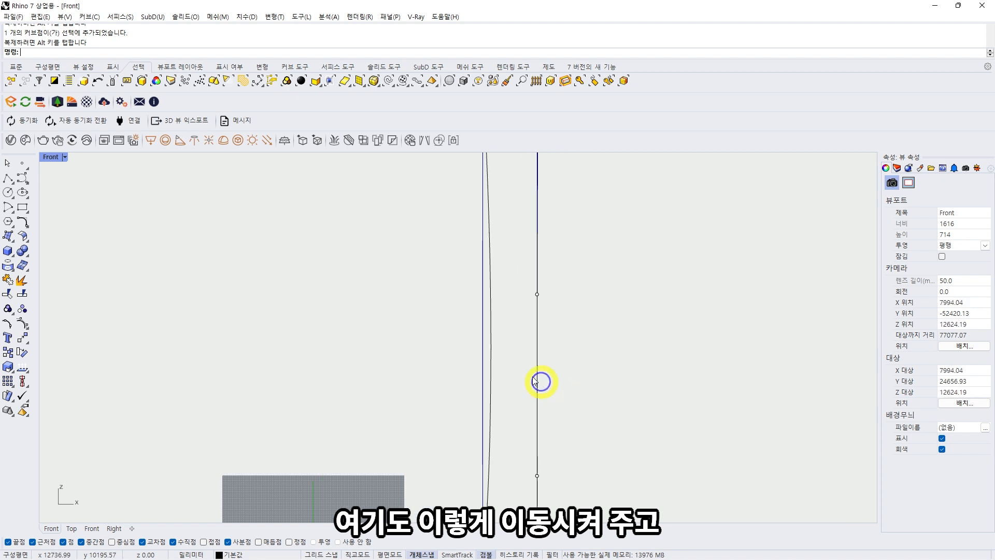
{"action": "right_click_drag", "start_coordinate": [510, 333], "coordinate": [486, 369]}
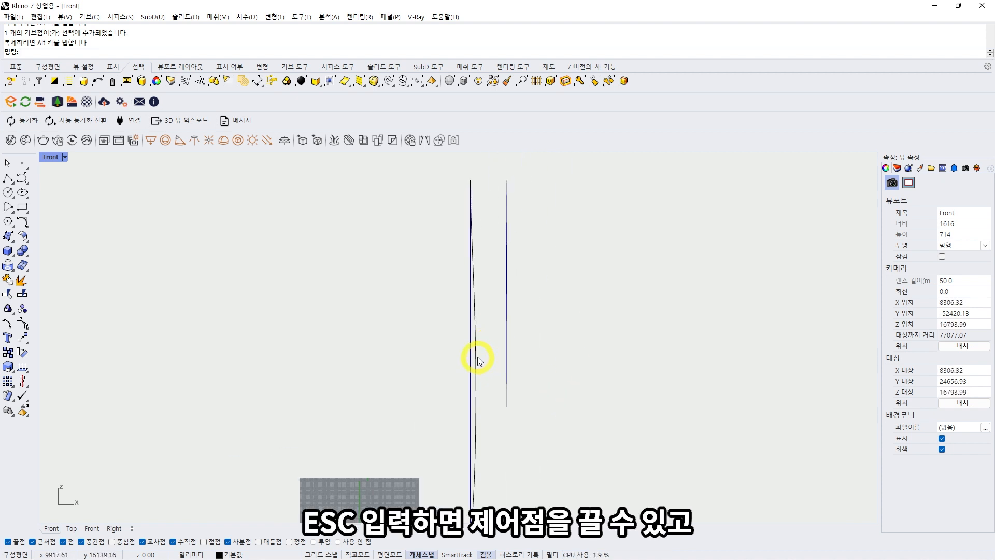
Rebuild the left inner edge curve with a point count of 5 and degree 3
{"action": "left_click", "coordinate": [477, 356]}
{"action": "middle_click", "coordinate": [568, 269]}
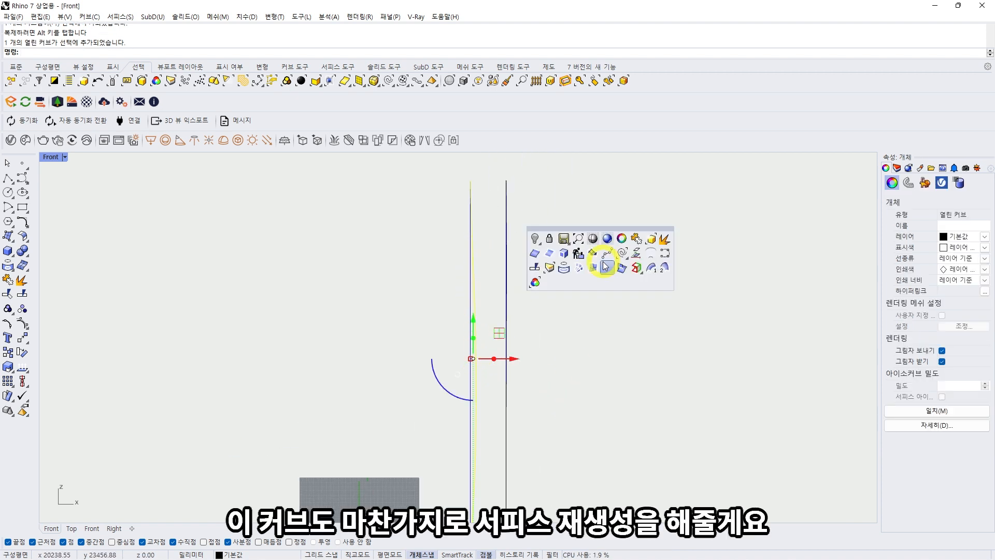
{"action": "left_click", "coordinate": [578, 254]}
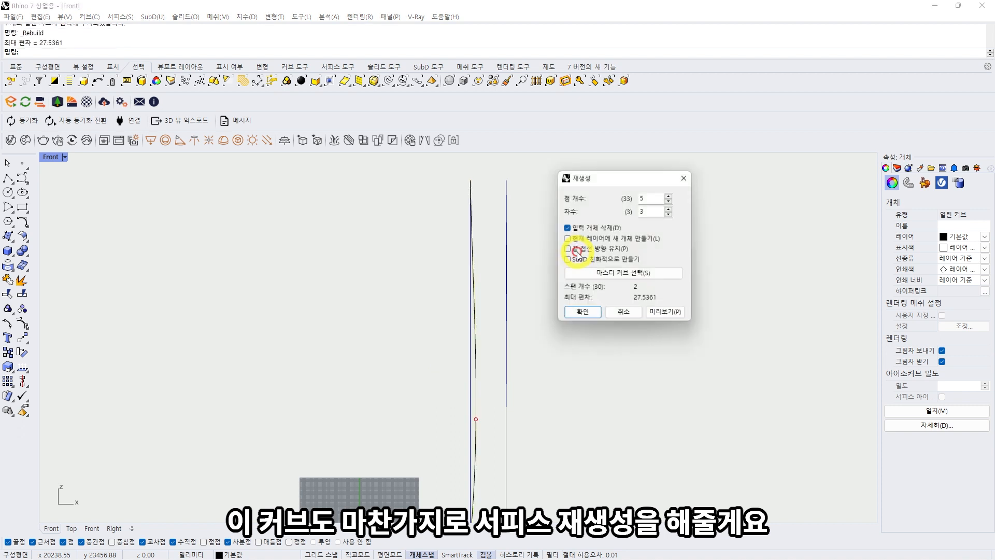
{"action": "double_click", "coordinate": [654, 196]}
{"action": "type", "text": "5"}
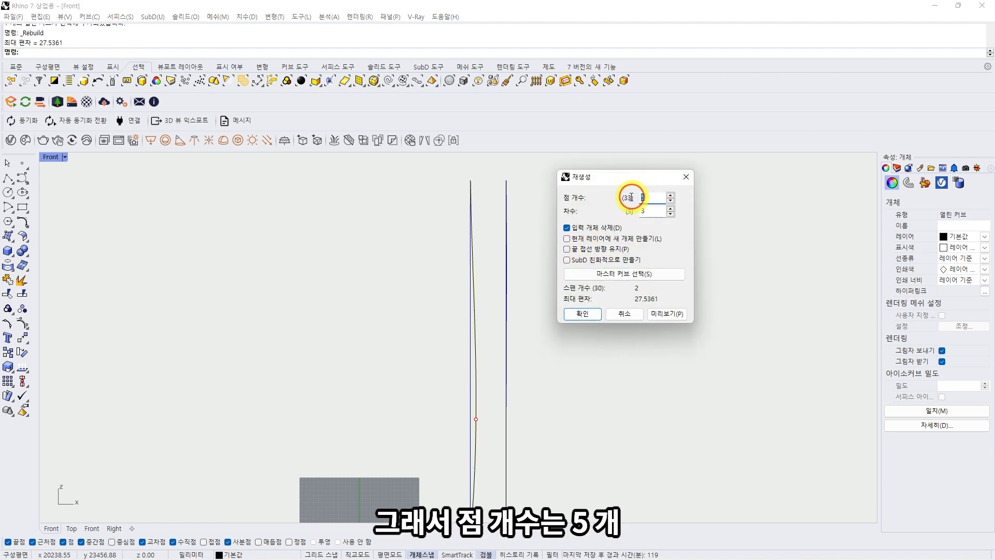
{"action": "double_click", "coordinate": [650, 211]}
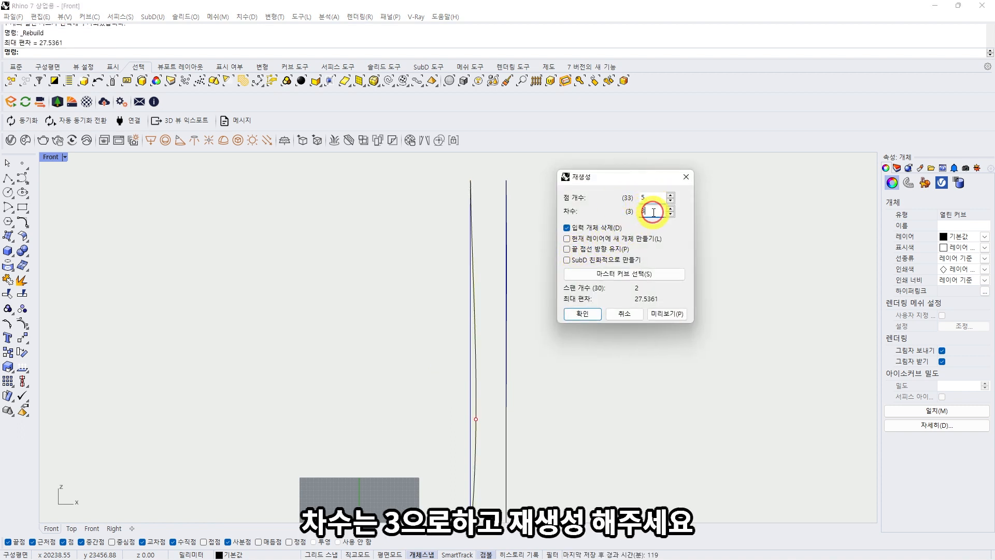
{"action": "left_click", "coordinate": [583, 313]}
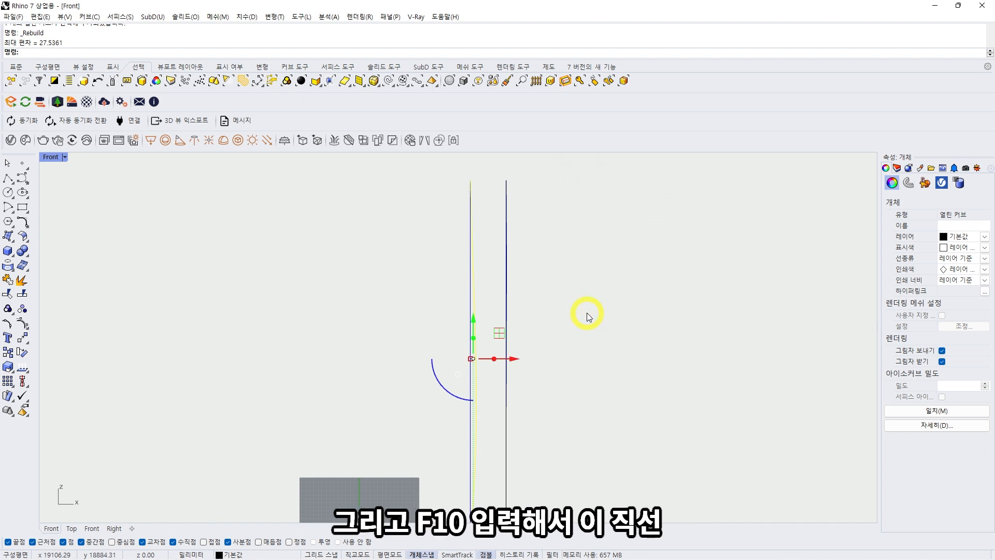
Display the left inner edge curve's control points and move the upper and middle ones horizontally onto the left blue guide line
{"action": "key", "text": "F10"}
{"action": "scroll", "coordinate": [472, 246], "scroll_direction": "up", "scroll_amount": 2}
{"action": "left_click", "coordinate": [467, 244]}
{"action": "scroll", "coordinate": [470, 223], "scroll_direction": "up", "scroll_amount": 3}
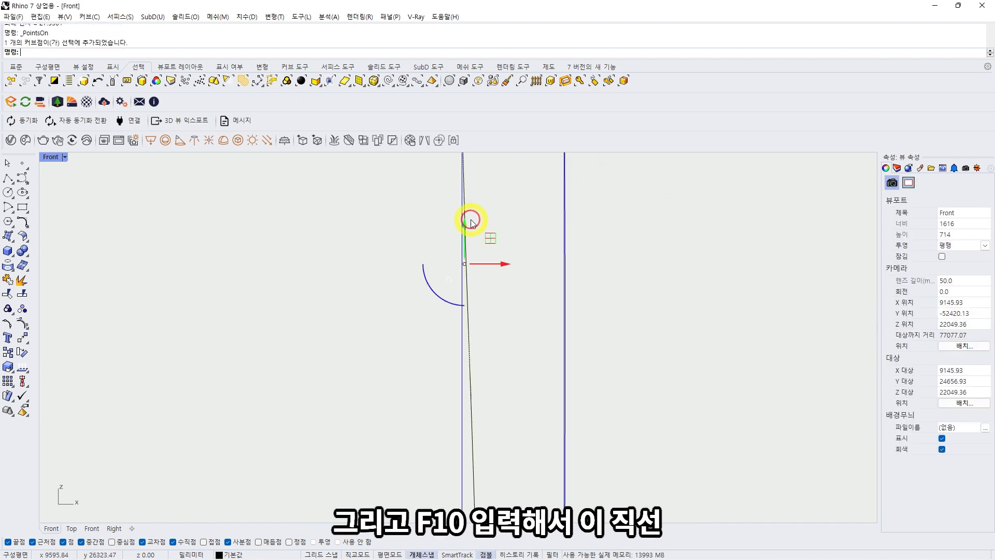
{"action": "left_click_drag", "start_coordinate": [494, 275], "coordinate": [496, 275]}
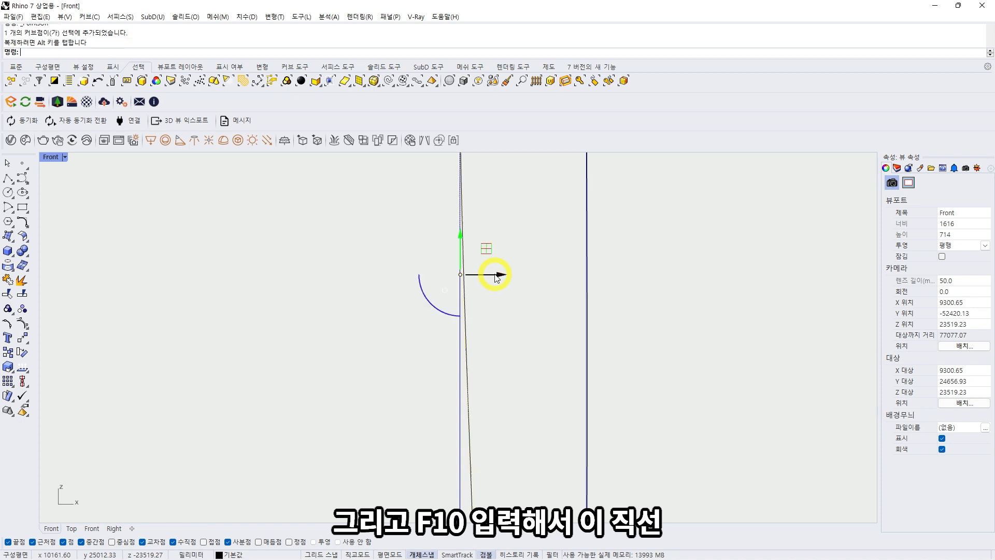
{"action": "scroll", "coordinate": [498, 275], "scroll_direction": "down", "scroll_amount": 8}
{"action": "right_click_drag", "start_coordinate": [501, 300], "coordinate": [502, 233]}
{"action": "left_click", "coordinate": [492, 389]}
{"action": "left_click_drag", "start_coordinate": [518, 390], "coordinate": [510, 391]}
Move the lower control point of the left inner edge curve onto the blue guide line and turn off its control points
{"action": "right_click_drag", "start_coordinate": [525, 393], "coordinate": [496, 362]}
{"action": "scroll", "coordinate": [497, 360], "scroll_direction": "up", "scroll_amount": 3}
{"action": "left_click_drag", "start_coordinate": [497, 360], "coordinate": [494, 360]}
{"action": "left_click", "coordinate": [654, 285]}
{"action": "scroll", "coordinate": [654, 285], "scroll_direction": "down", "scroll_amount": 2}
{"action": "scroll", "coordinate": [653, 285], "scroll_direction": "down", "scroll_amount": 8}
{"action": "right_click_drag", "start_coordinate": [654, 285], "coordinate": [564, 368]}
{"action": "right_click_drag", "start_coordinate": [584, 282], "coordinate": [565, 295]}
{"action": "scroll", "coordinate": [565, 294], "scroll_direction": "up", "scroll_amount": 4}
{"action": "key", "text": "Escape"}
{"action": "right_click_drag", "start_coordinate": [532, 238], "coordinate": [530, 281]}
{"action": "scroll", "coordinate": [510, 208], "scroll_direction": "up", "scroll_amount": 2}
{"action": "scroll", "coordinate": [512, 214], "scroll_direction": "down", "scroll_amount": 4}
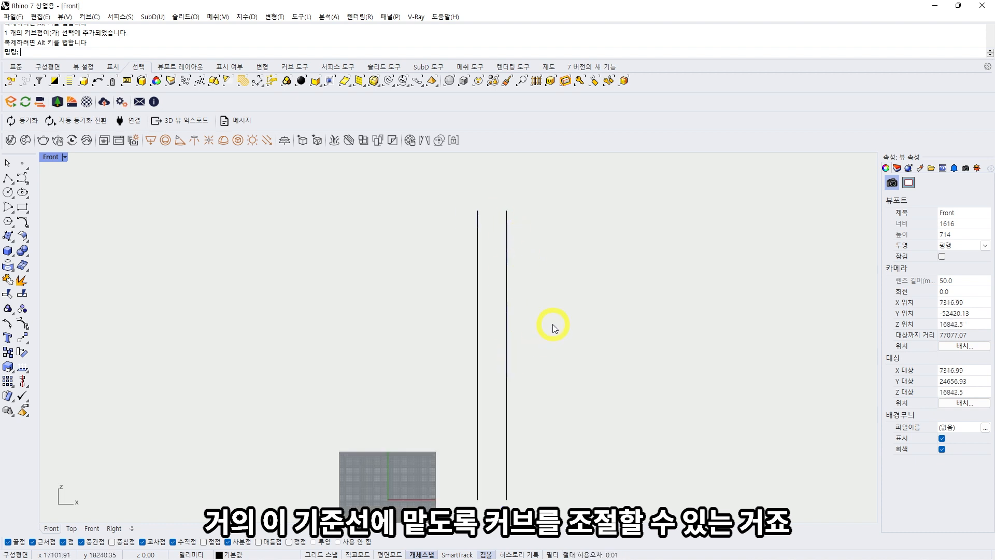
Check the curvature of the straightened inner edge curves in the Right view and return to the Front view
{"action": "key", "text": "ctrl+F3"}
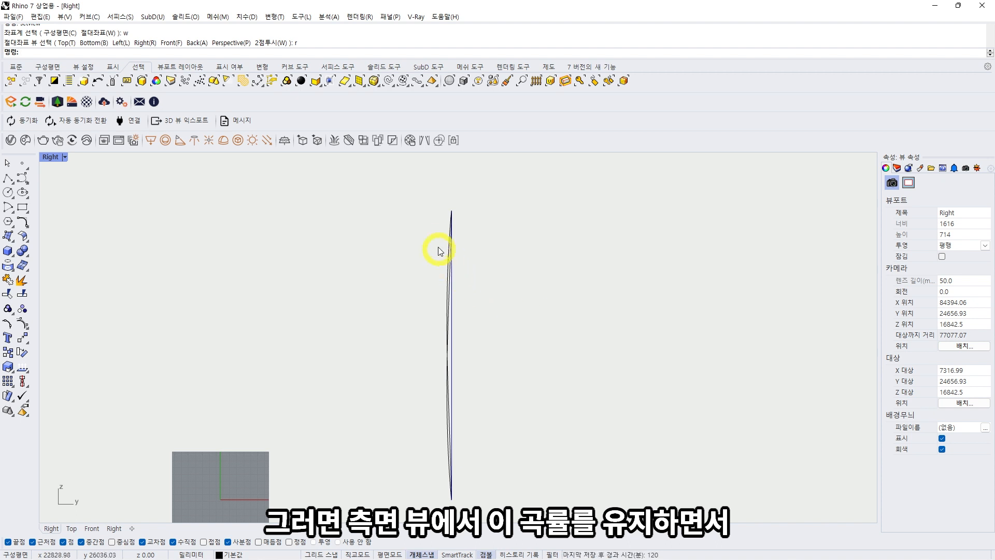
{"action": "scroll", "coordinate": [456, 257], "scroll_direction": "up", "scroll_amount": 4}
{"action": "right_click_drag", "start_coordinate": [454, 246], "coordinate": [466, 215]}
{"action": "scroll", "coordinate": [465, 216], "scroll_direction": "down", "scroll_amount": 2}
{"action": "key", "text": "ctrl+F2"}
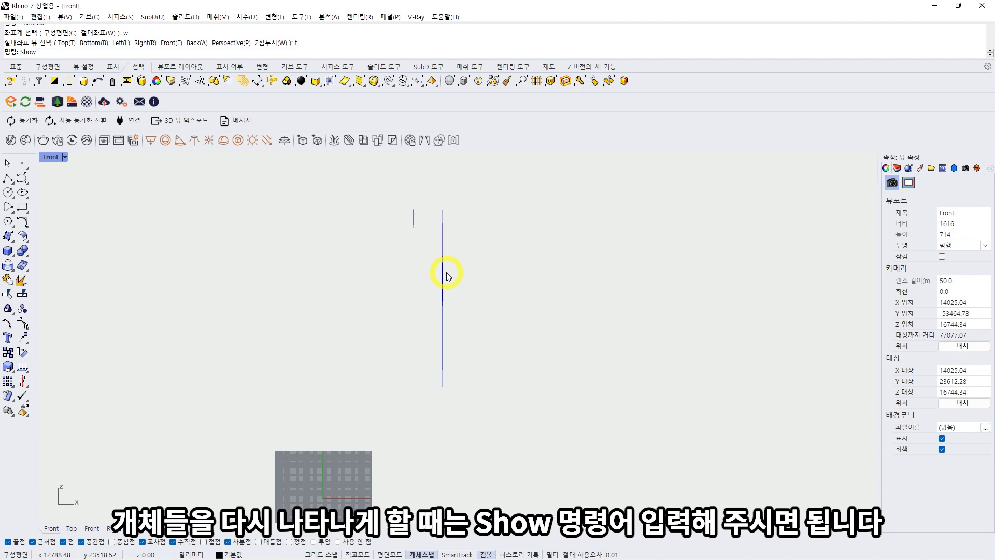
Show all hidden objects, check the adjusted curves in the Perspective view, and return to the Front view
{"action": "key", "text": "Return"}
{"action": "left_click", "coordinate": [576, 203]}
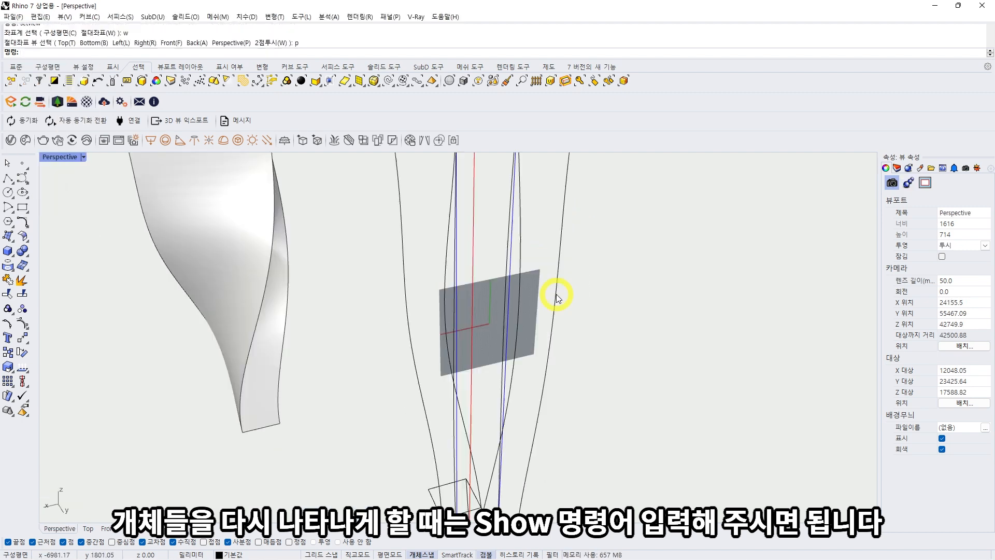
{"action": "right_click_drag", "start_coordinate": [557, 297], "coordinate": [489, 238]}
{"action": "left_click", "coordinate": [520, 263]}
{"action": "scroll", "coordinate": [522, 264], "scroll_direction": "down", "scroll_amount": 3}
{"action": "type", "text": "vf"}
{"action": "key", "text": "Return"}
Examine the width between the right outer edge curve and the diagonal curve running from upper right to lower left in Front view
{"action": "left_click", "coordinate": [519, 244]}
{"action": "scroll", "coordinate": [475, 225], "scroll_direction": "up", "scroll_amount": 2}
{"action": "left_click", "coordinate": [475, 226]}
{"action": "scroll", "coordinate": [485, 224], "scroll_direction": "down", "scroll_amount": 2}
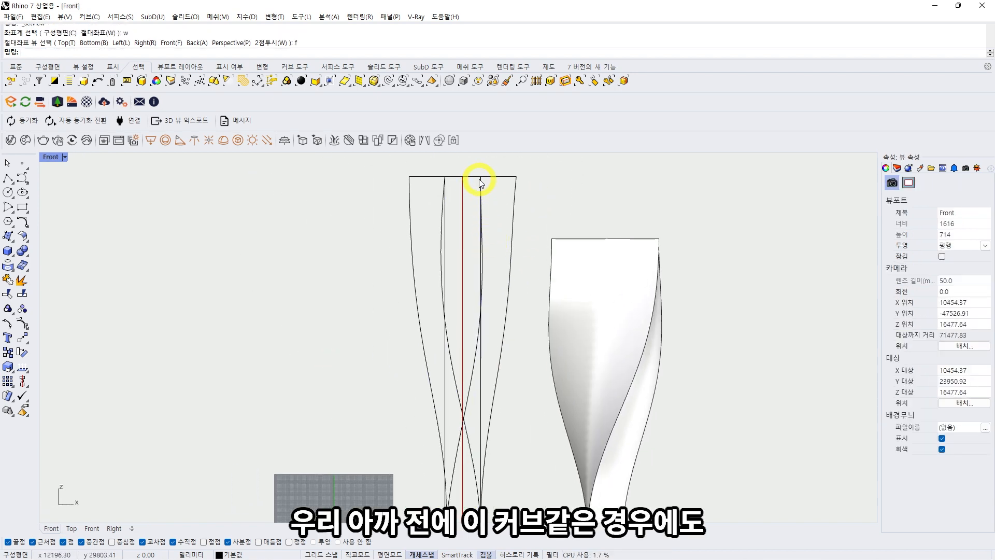
{"action": "scroll", "coordinate": [481, 176], "scroll_direction": "up", "scroll_amount": 2}
{"action": "scroll", "coordinate": [482, 269], "scroll_direction": "down", "scroll_amount": 2}
{"action": "right_click_drag", "start_coordinate": [504, 329], "coordinate": [507, 301]}
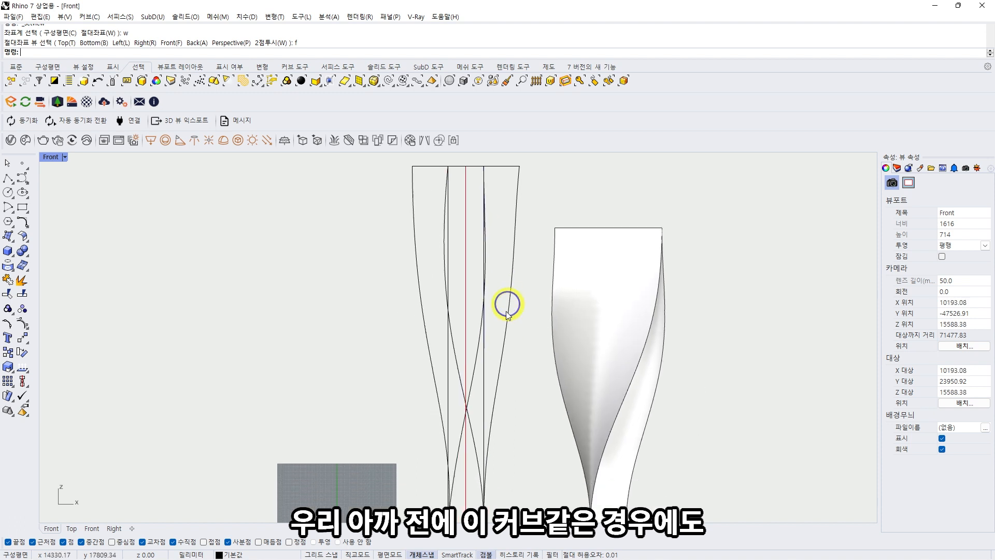
{"action": "left_click", "coordinate": [476, 371]}
{"action": "left_click_drag", "start_coordinate": [509, 345], "coordinate": [510, 341]}
{"action": "left_click", "coordinate": [508, 309], "text": "shift"}
{"action": "right_click_drag", "start_coordinate": [505, 249], "coordinate": [518, 214]}
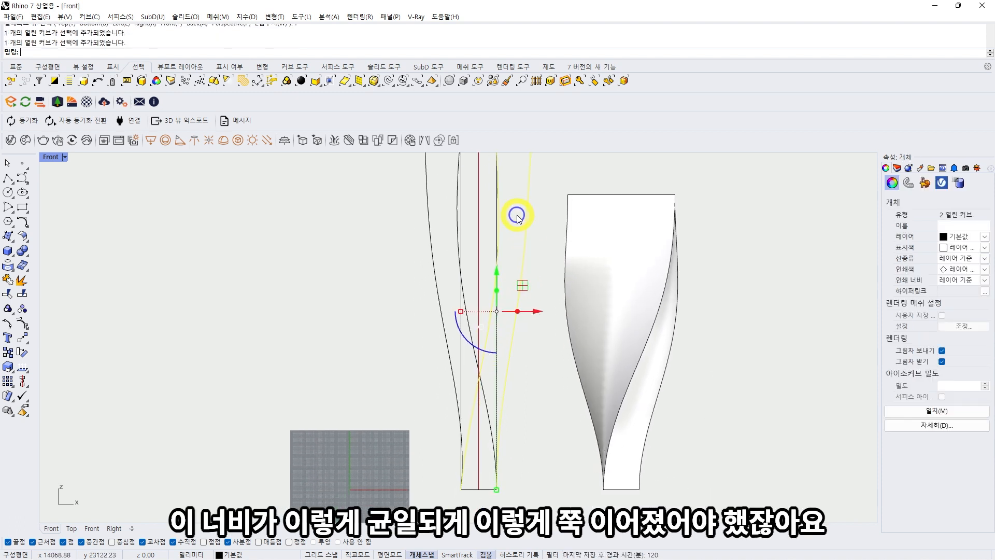
{"action": "scroll", "coordinate": [505, 179], "scroll_direction": "down", "scroll_amount": 2}
{"action": "right_click_drag", "start_coordinate": [500, 159], "coordinate": [499, 209]}
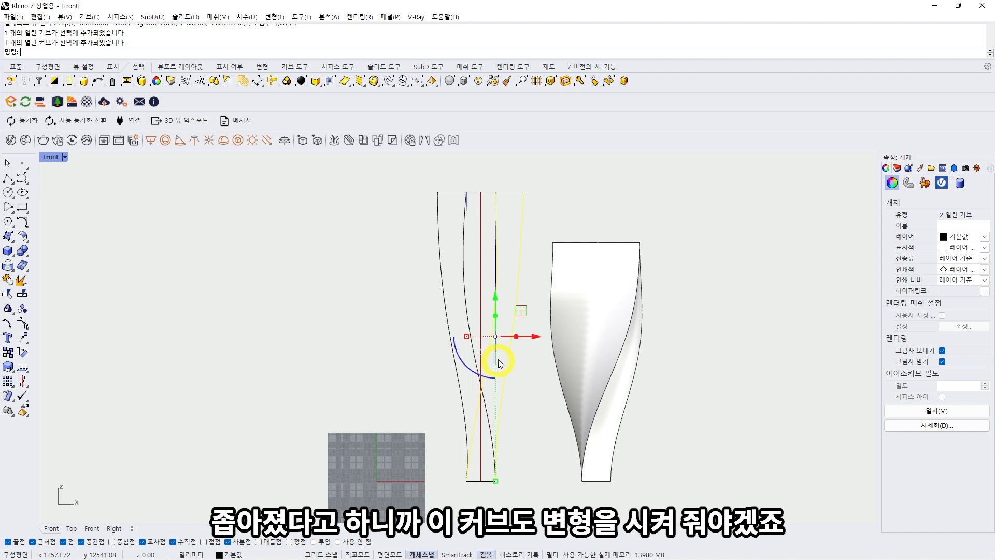
Display the control points of the diagonal curve running from upper right to lower left to inspect their density, and turn them off
{"action": "scroll", "coordinate": [529, 285], "scroll_direction": "up", "scroll_amount": 2}
{"action": "left_click", "coordinate": [478, 365]}
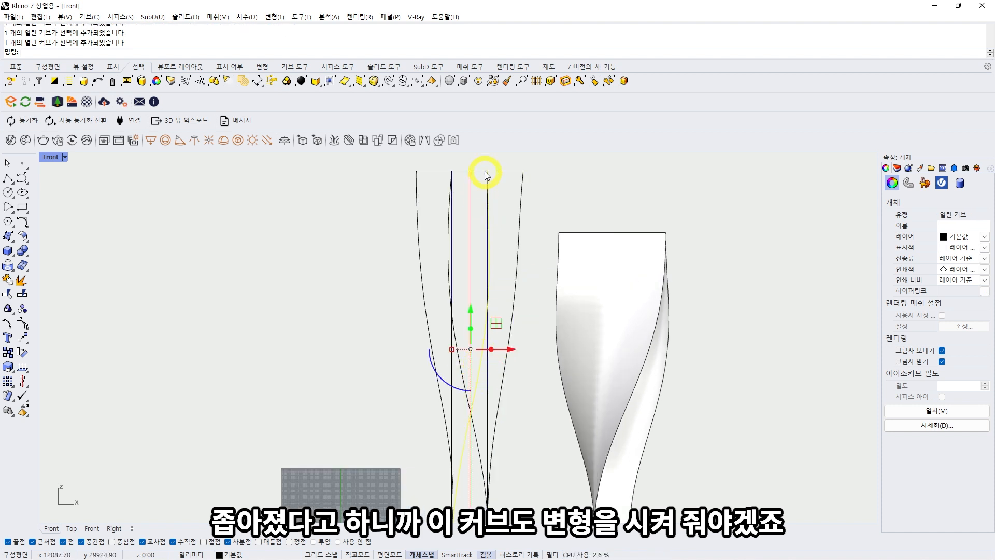
{"action": "scroll", "coordinate": [486, 176], "scroll_direction": "down", "scroll_amount": 1}
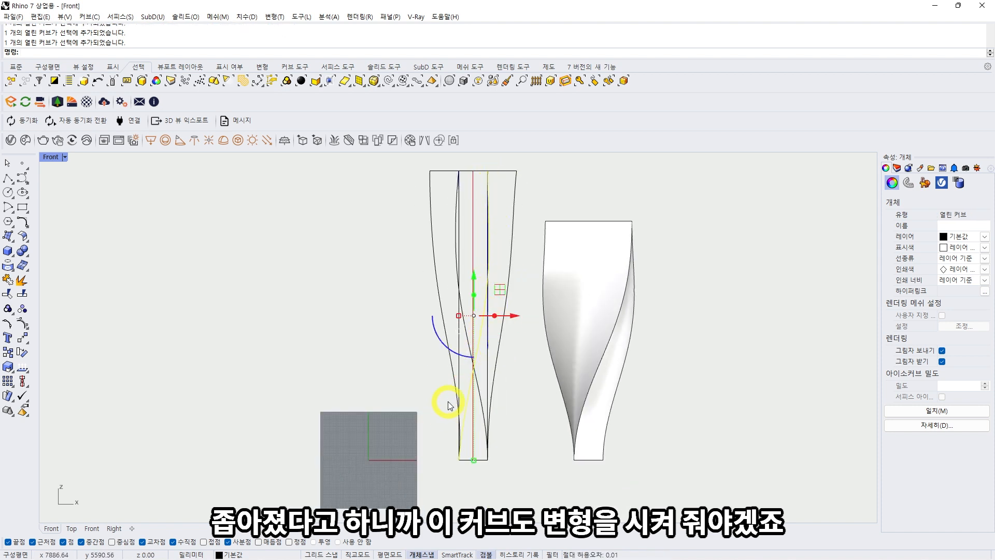
{"action": "key", "text": "F10"}
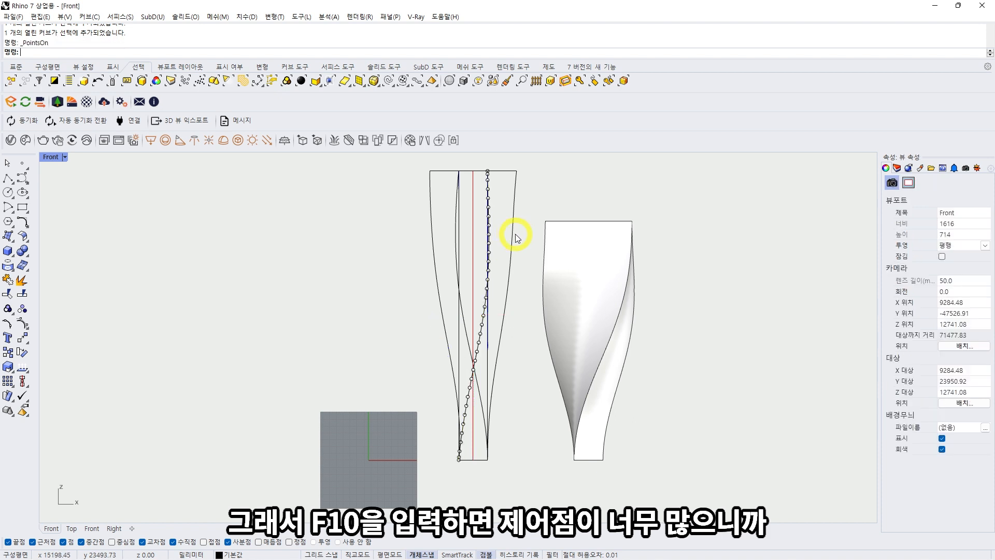
{"action": "scroll", "coordinate": [497, 286], "scroll_direction": "up", "scroll_amount": 1}
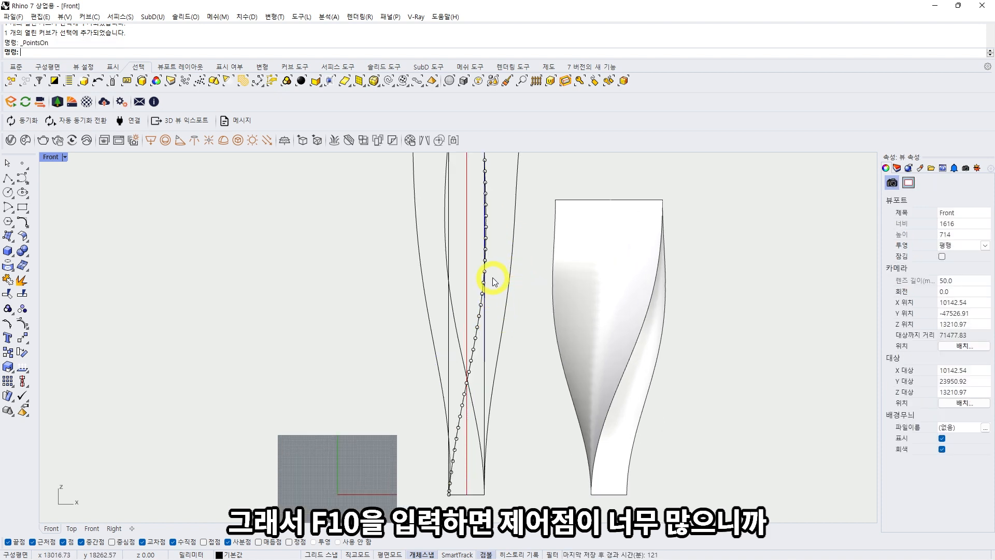
{"action": "left_click", "coordinate": [475, 328]}
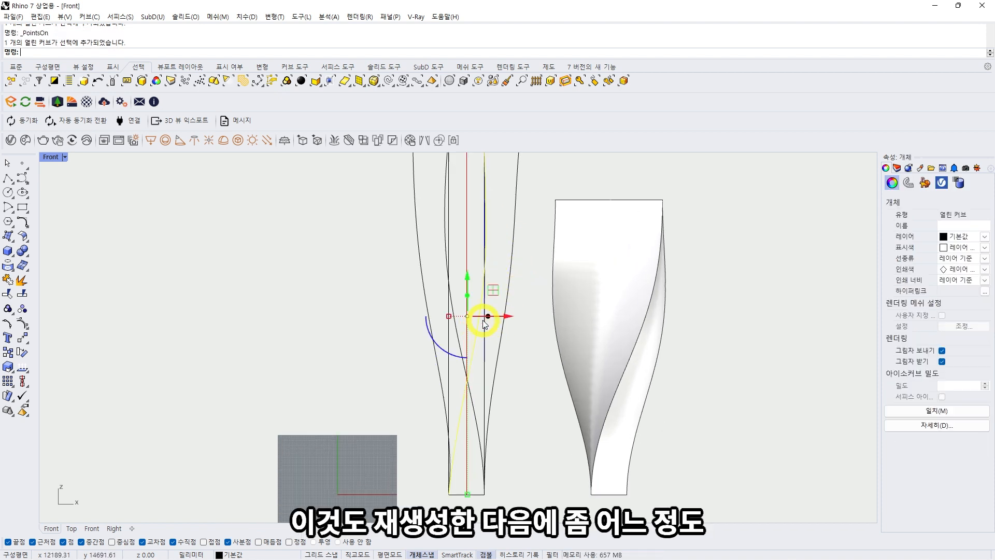
{"action": "scroll", "coordinate": [518, 212], "scroll_direction": "down", "scroll_amount": 1}
{"action": "scroll", "coordinate": [518, 203], "scroll_direction": "down", "scroll_amount": 1}
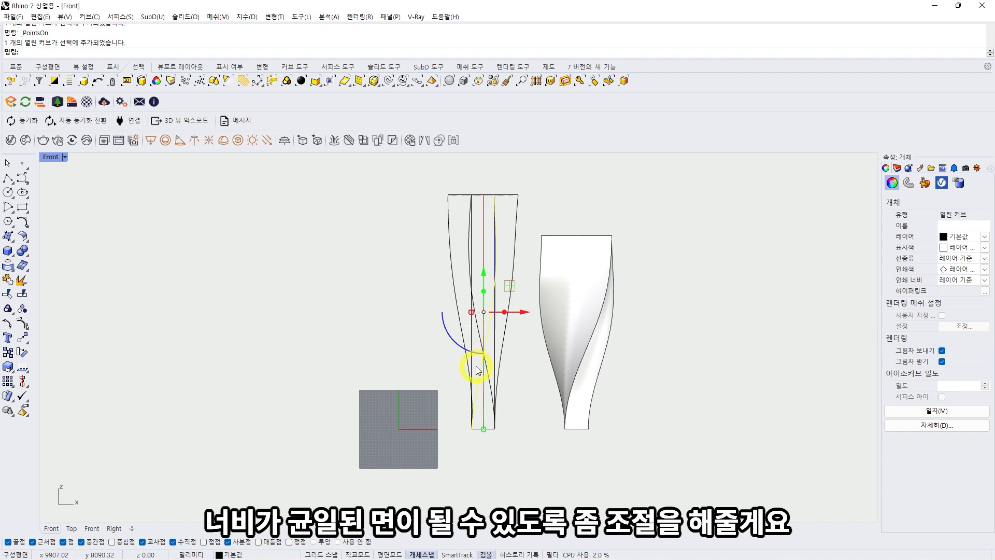
{"action": "scroll", "coordinate": [507, 254], "scroll_direction": "up", "scroll_amount": 2}
{"action": "left_click", "coordinate": [501, 265]}
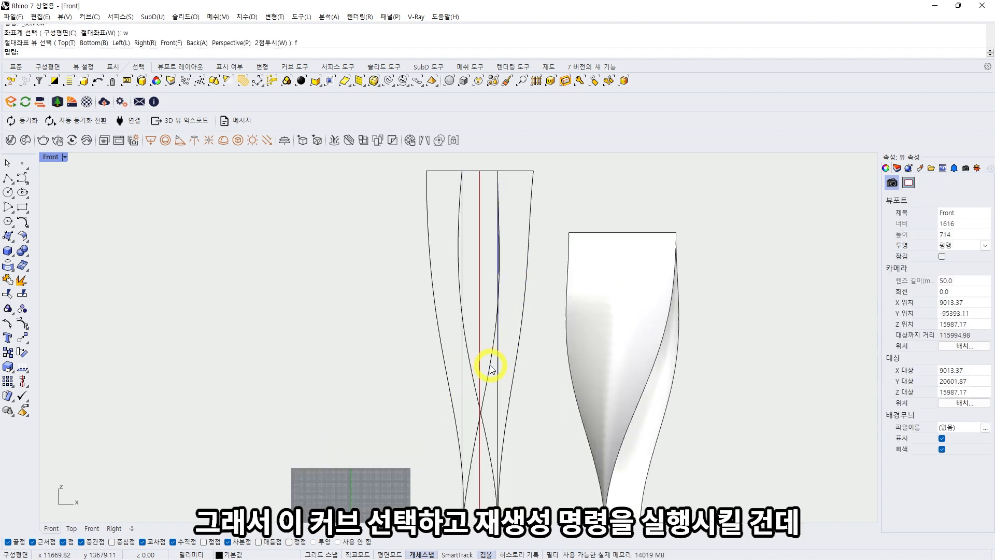
Rebuild the diagonal curve from upper right to lower left with a point count of 5 and degree 3, and display its control points
{"action": "left_click", "coordinate": [492, 369]}
{"action": "scroll", "coordinate": [515, 344], "scroll_direction": "down", "scroll_amount": 2}
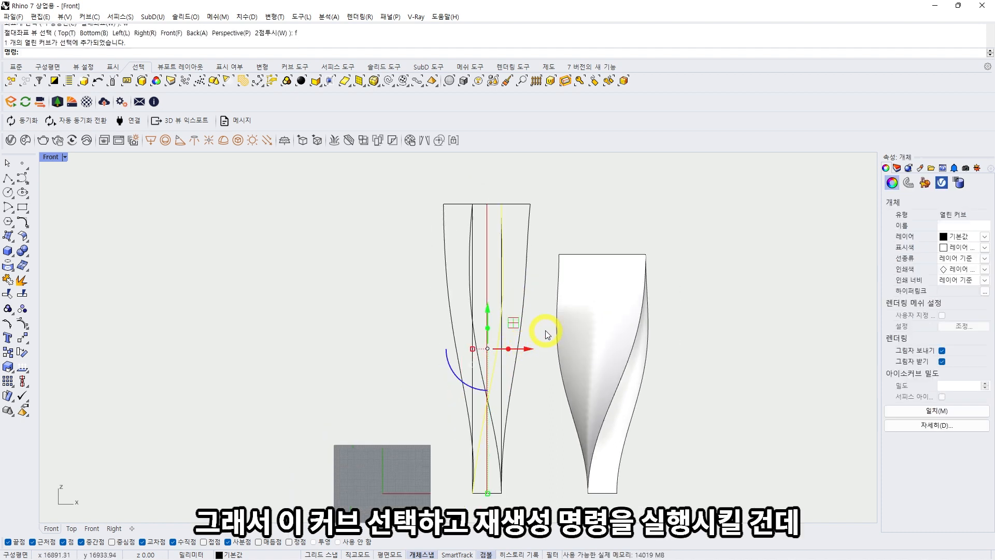
{"action": "middle_click", "coordinate": [548, 334]}
{"action": "left_click", "coordinate": [518, 326]}
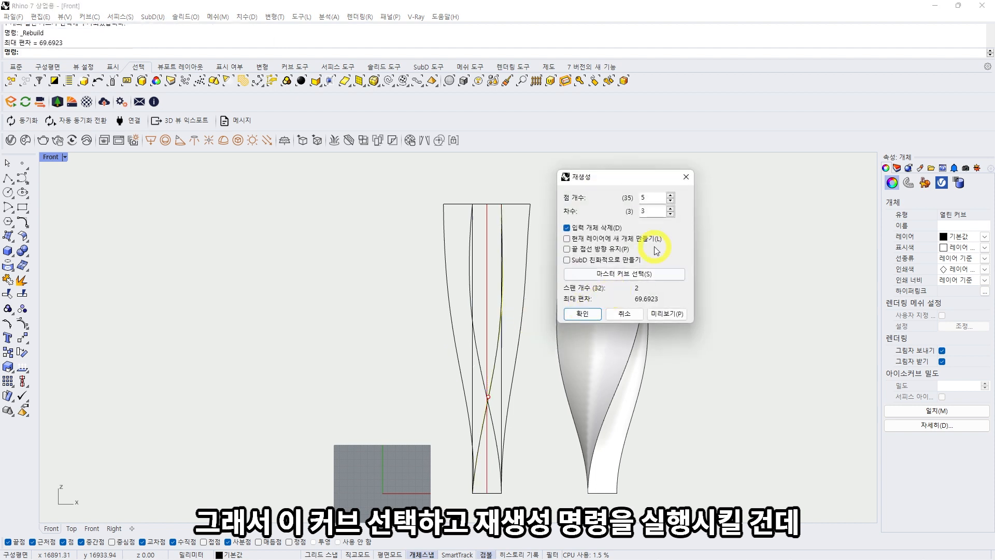
{"action": "left_click", "coordinate": [652, 196]}
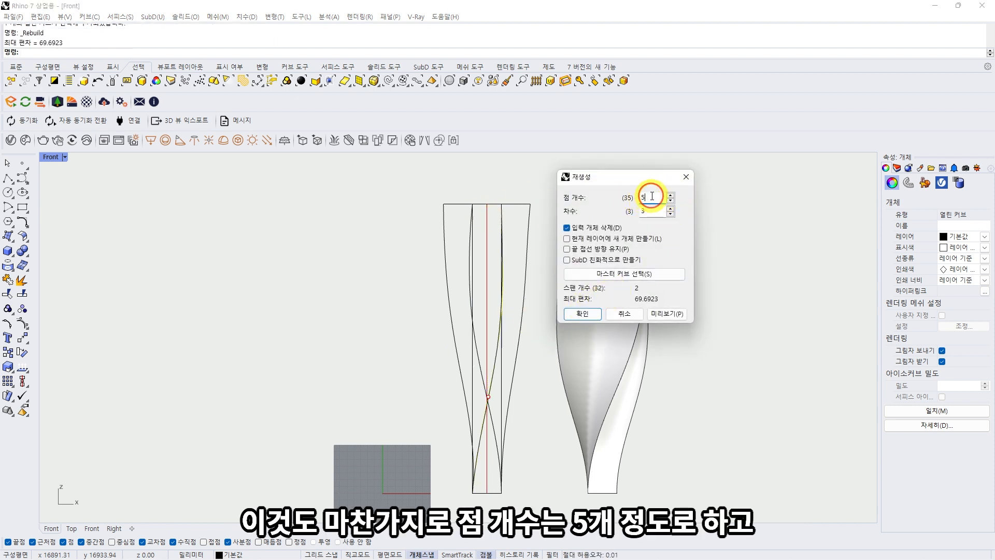
{"action": "double_click", "coordinate": [649, 212]}
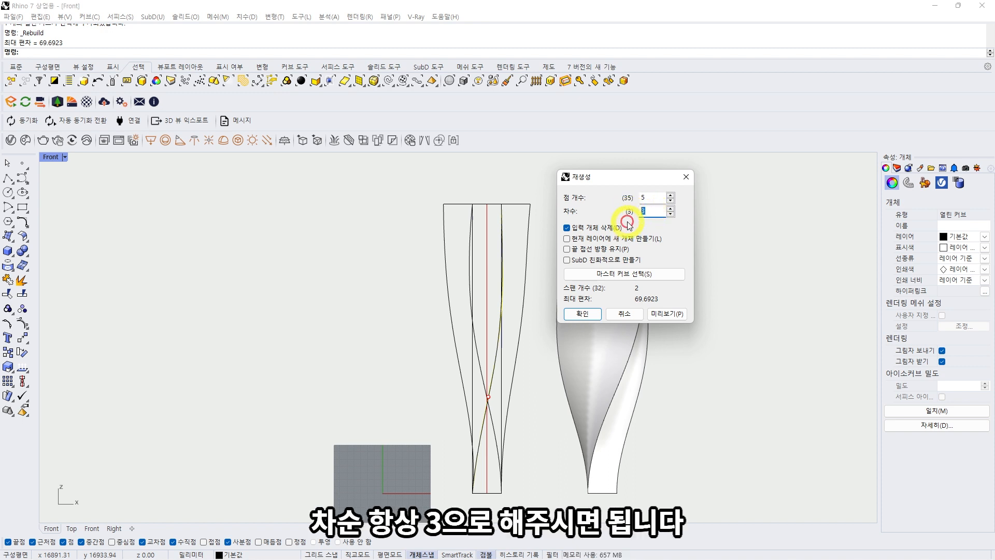
{"action": "left_click", "coordinate": [582, 314]}
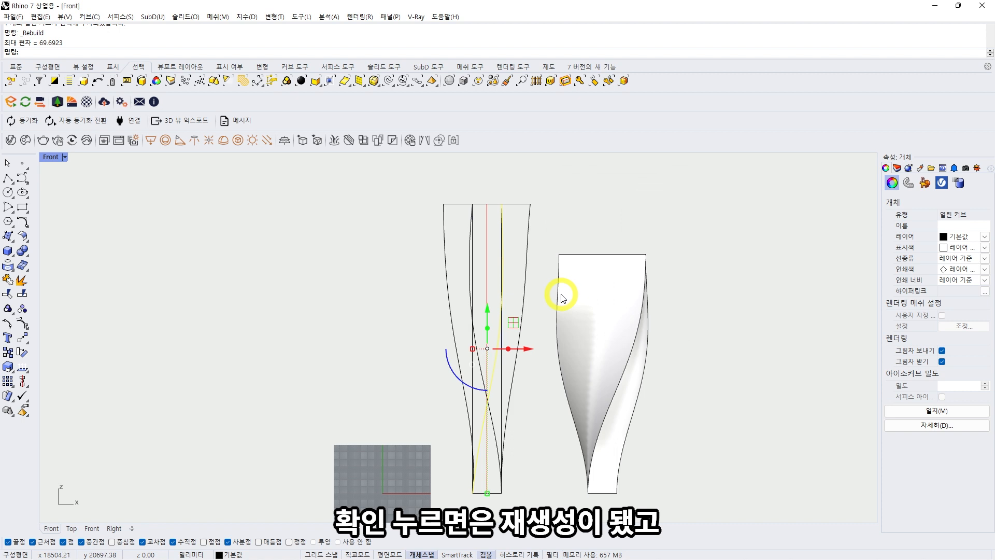
{"action": "key", "text": "F10"}
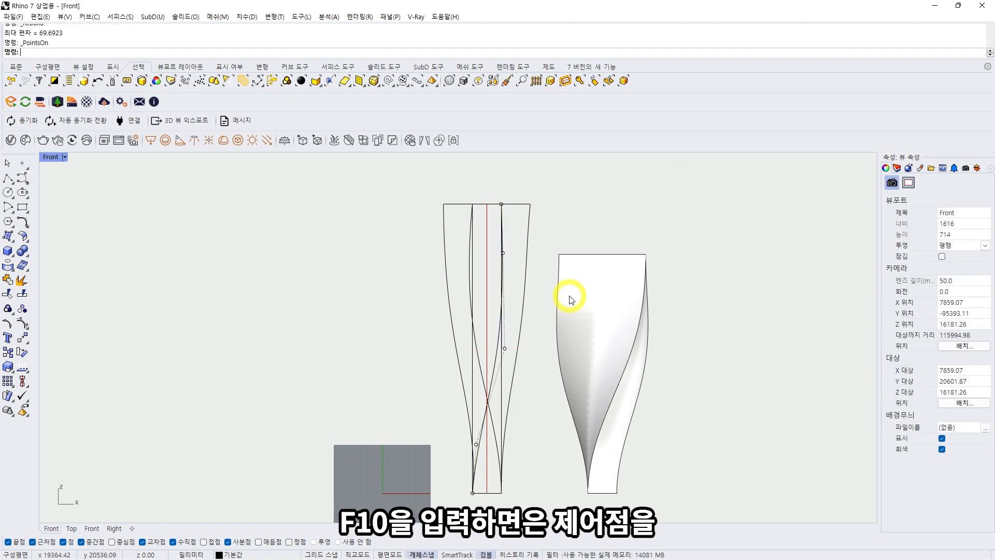
{"action": "scroll", "coordinate": [506, 262], "scroll_direction": "up", "scroll_amount": 4}
{"action": "scroll", "coordinate": [506, 247], "scroll_direction": "down", "scroll_amount": 2}
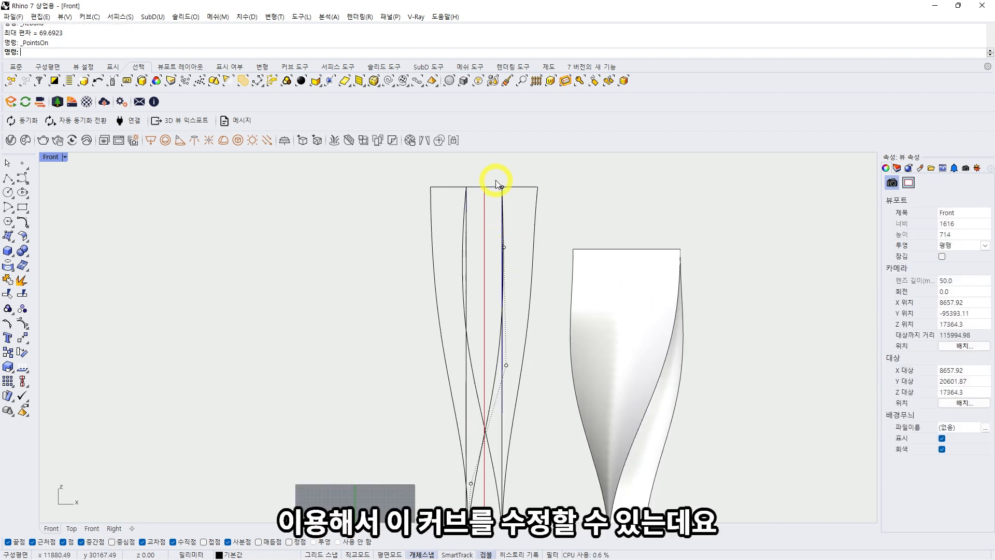
{"action": "scroll", "coordinate": [513, 285], "scroll_direction": "down", "scroll_amount": 2}
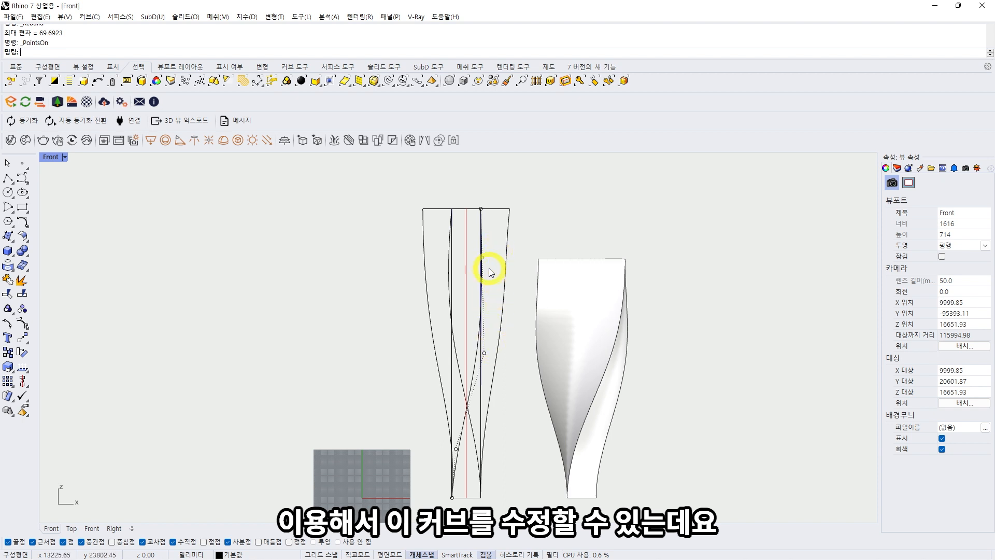
Move the second and third control points from the top of the rebuilt diagonal curve inward to even the width beside the right outer edge
{"action": "left_click", "coordinate": [482, 256]}
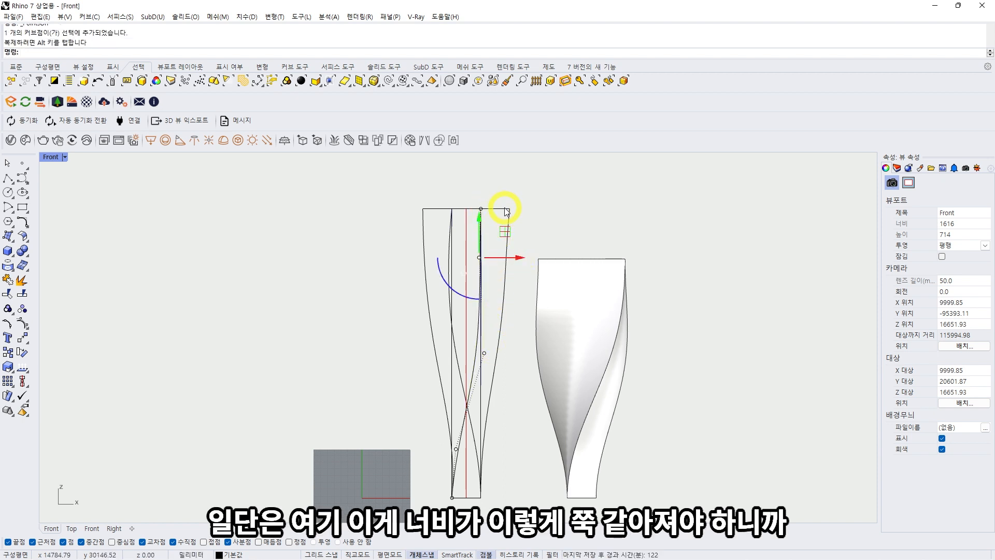
{"action": "left_click", "coordinate": [483, 353]}
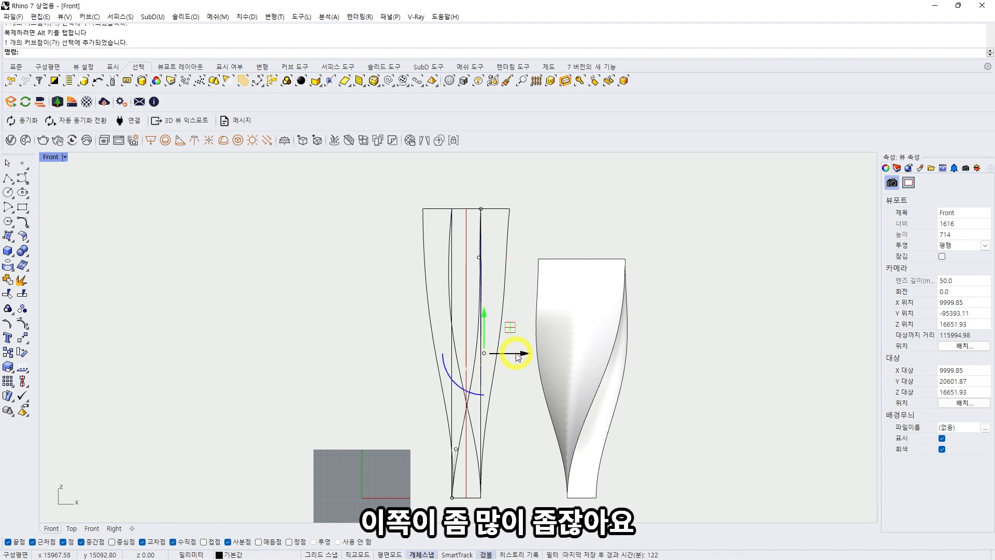
{"action": "left_click_drag", "start_coordinate": [510, 355], "coordinate": [511, 355]}
{"action": "left_click", "coordinate": [515, 381]}
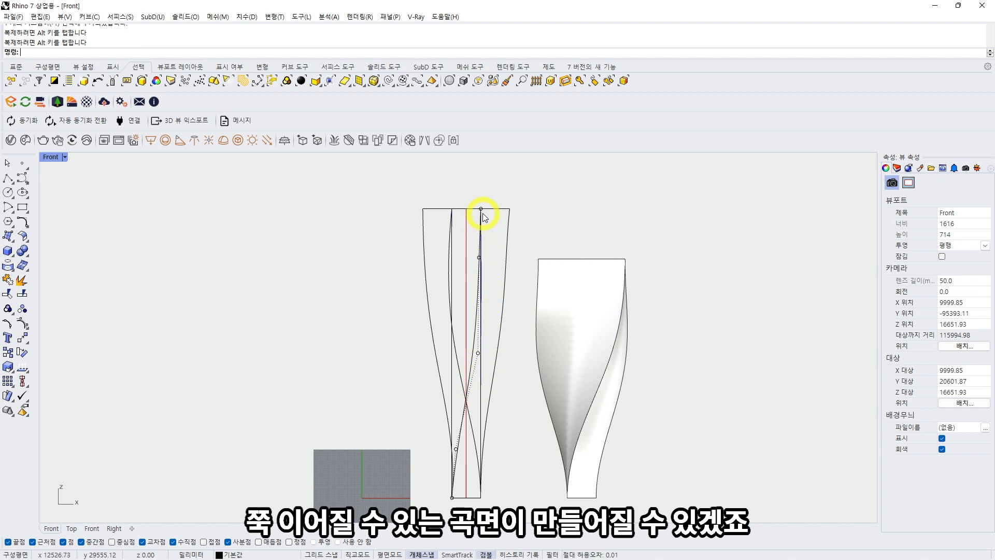
Rebuild the other diagonal curve, from upper left to lower right, with point count 5 and degree 3, and display its control points
{"action": "scroll", "coordinate": [442, 309], "scroll_direction": "up", "scroll_amount": 2}
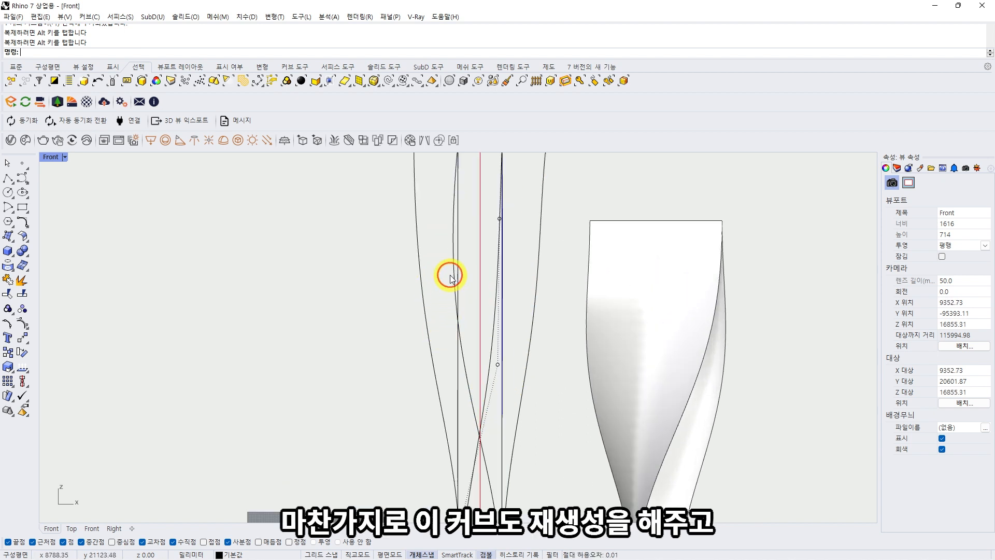
{"action": "left_click", "coordinate": [450, 275]}
{"action": "scroll", "coordinate": [450, 275], "scroll_direction": "down", "scroll_amount": 2}
{"action": "key", "text": "Escape"}
{"action": "left_click", "coordinate": [449, 269]}
{"action": "key", "text": "Escape"}
{"action": "key", "text": "Escape"}
{"action": "left_click", "coordinate": [450, 269]}
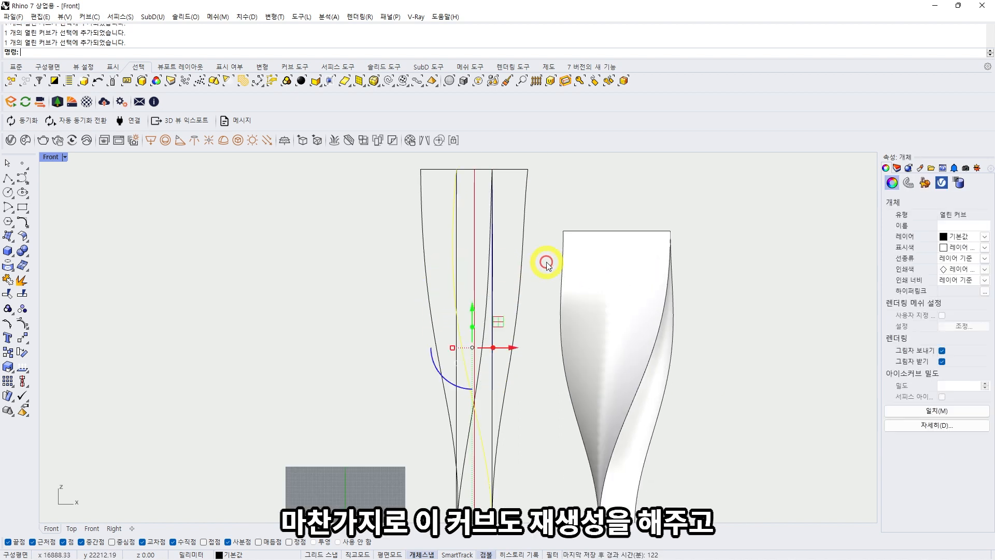
{"action": "middle_click", "coordinate": [547, 265]}
{"action": "left_click", "coordinate": [524, 256]}
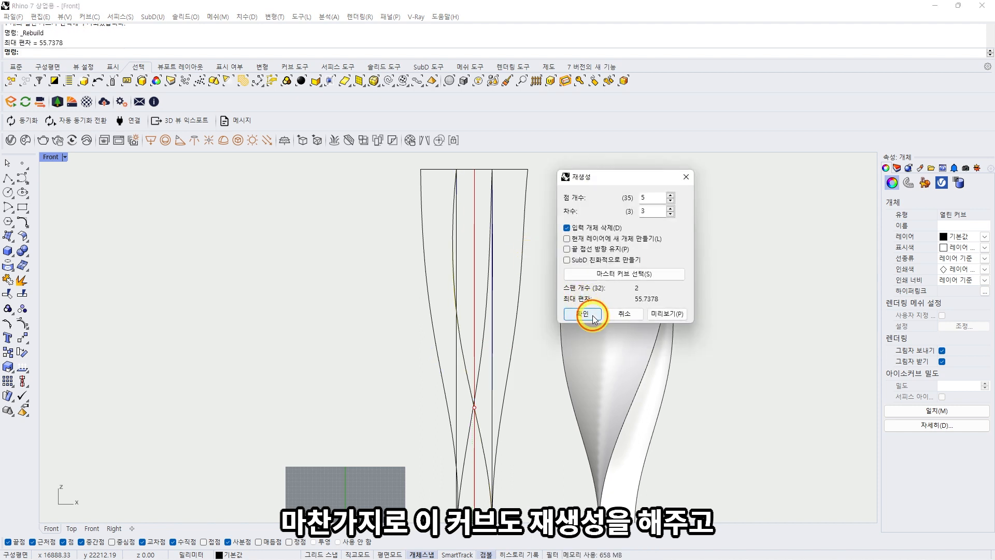
{"action": "left_click", "coordinate": [593, 316]}
{"action": "key", "text": "F10"}
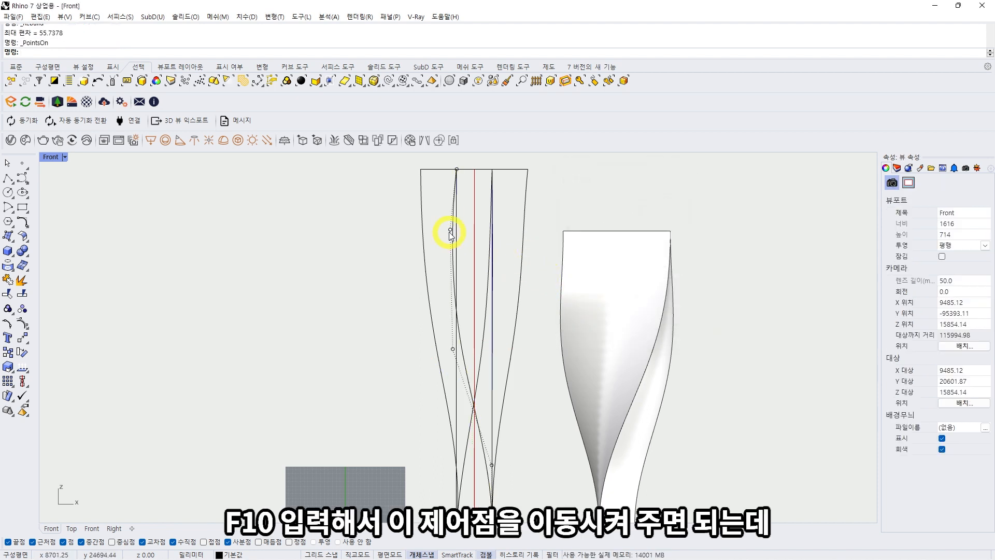
Move the middle control point of the upper-left to lower-right diagonal curve horizontally inward, toward the red center line
{"action": "right_click_drag", "start_coordinate": [462, 254], "coordinate": [429, 258]}
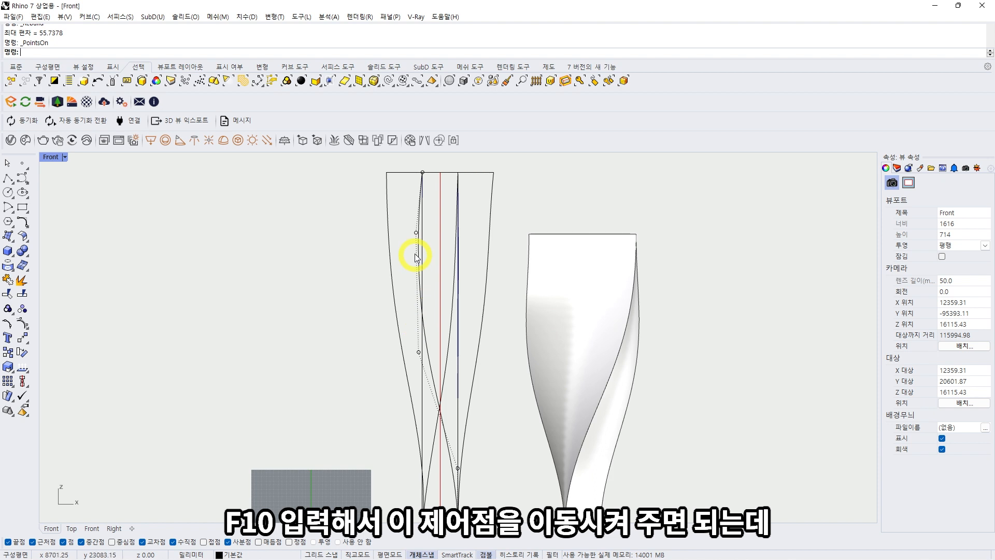
{"action": "left_click", "coordinate": [418, 351]}
{"action": "left_click_drag", "start_coordinate": [460, 353], "coordinate": [470, 358]}
{"action": "scroll", "coordinate": [469, 355], "scroll_direction": "down", "scroll_amount": 1}
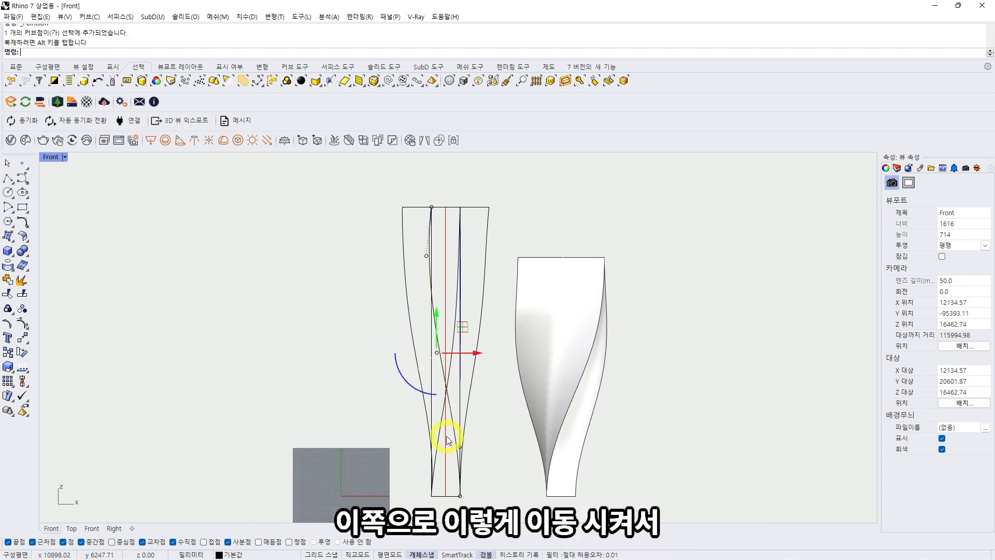
{"action": "left_click_drag", "start_coordinate": [460, 353], "coordinate": [469, 356]}
Move that diagonal curve's second control point from the top slightly inward to align with the straight vertical line, and turn the points off
{"action": "left_click", "coordinate": [426, 256]}
{"action": "scroll", "coordinate": [442, 253], "scroll_direction": "up", "scroll_amount": 2}
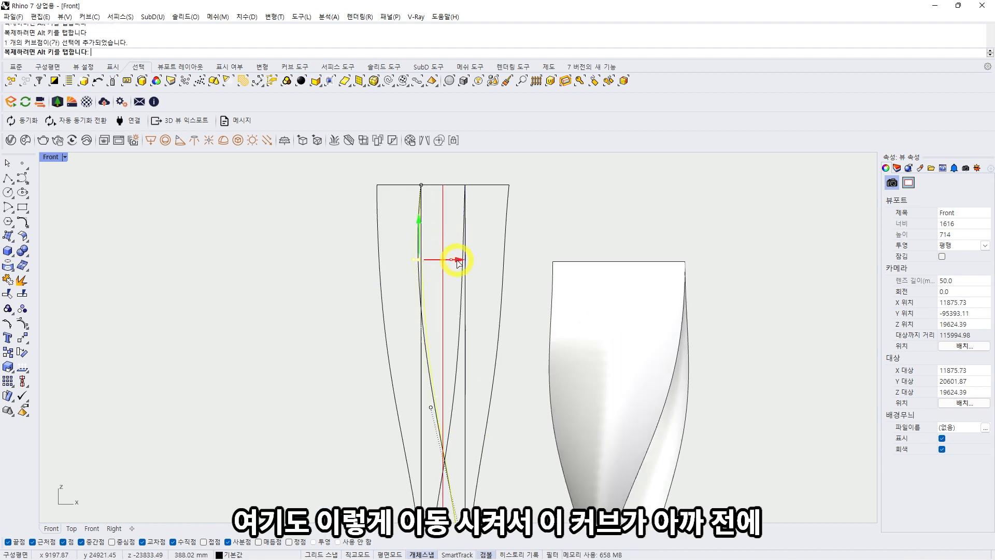
{"action": "left_click_drag", "start_coordinate": [453, 261], "coordinate": [456, 260]}
{"action": "scroll", "coordinate": [456, 262], "scroll_direction": "down", "scroll_amount": 2}
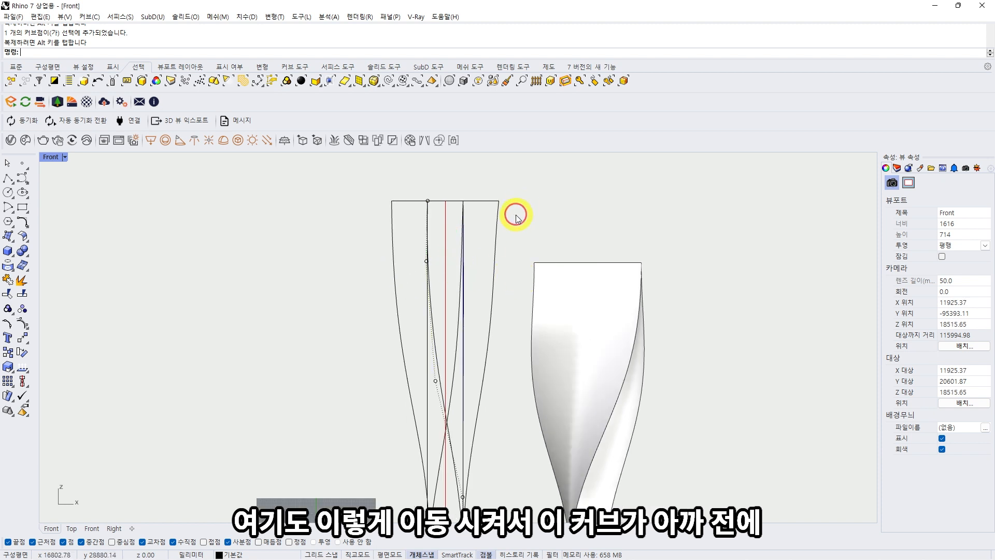
{"action": "scroll", "coordinate": [422, 262], "scroll_direction": "up", "scroll_amount": 2}
{"action": "left_click", "coordinate": [429, 260]}
{"action": "left_click_drag", "start_coordinate": [451, 260], "coordinate": [455, 260]}
{"action": "left_click", "coordinate": [580, 219]}
{"action": "scroll", "coordinate": [579, 220], "scroll_direction": "down", "scroll_amount": 4}
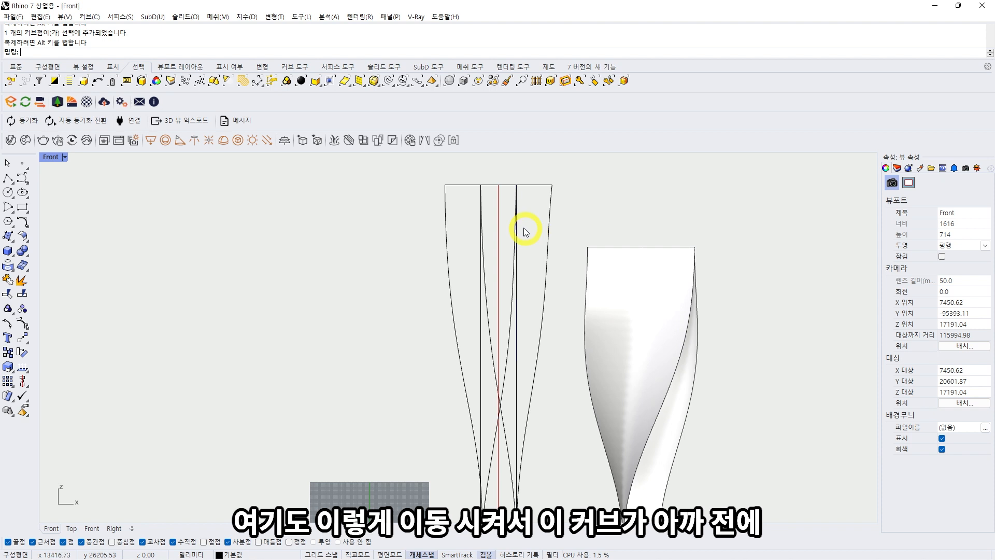
Select the two outer edge curves and two diagonal curves in Front view to examine the evenness of the widths between them, and deselect them
{"action": "scroll", "coordinate": [518, 222], "scroll_direction": "down", "scroll_amount": 3}
{"action": "left_click", "coordinate": [428, 326]}
{"action": "scroll", "coordinate": [428, 325], "scroll_direction": "up", "scroll_amount": 2}
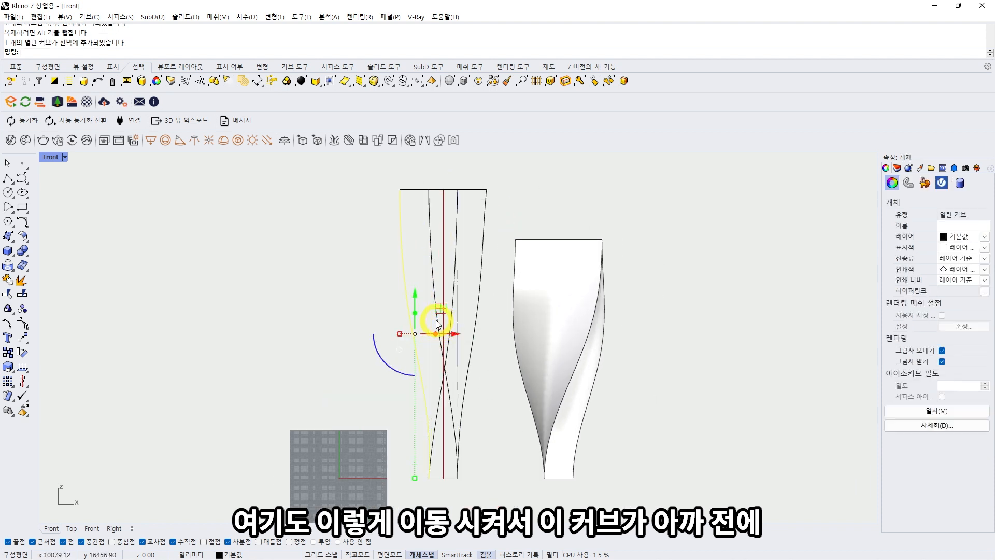
{"action": "left_click", "coordinate": [440, 319], "text": "shift"}
{"action": "scroll", "coordinate": [464, 296], "scroll_direction": "up", "scroll_amount": 4}
{"action": "left_click", "coordinate": [450, 307], "text": "shift"}
{"action": "left_click", "coordinate": [487, 309], "text": "shift"}
{"action": "scroll", "coordinate": [487, 309], "scroll_direction": "down", "scroll_amount": 3}
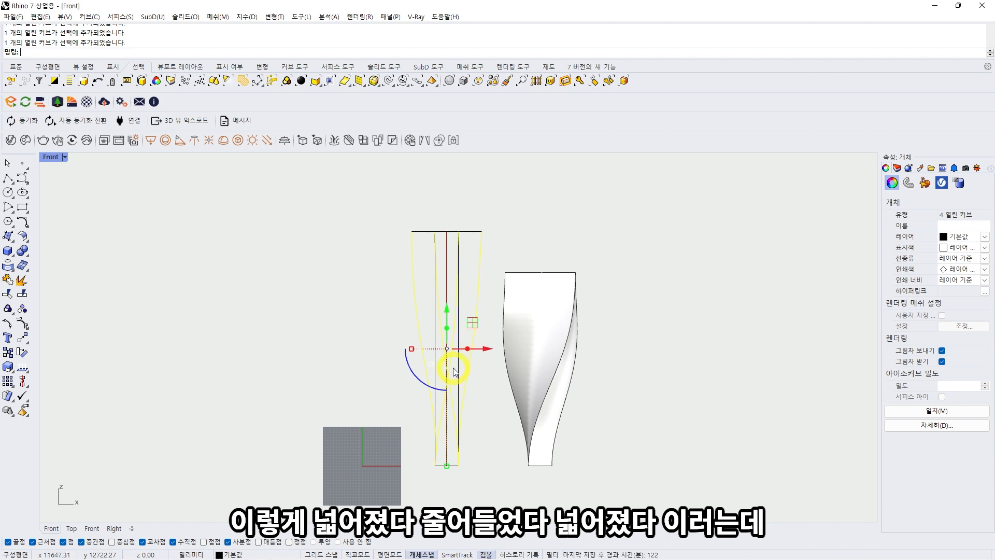
{"action": "key", "text": "Escape"}
{"action": "scroll", "coordinate": [462, 239], "scroll_direction": "up", "scroll_amount": 2}
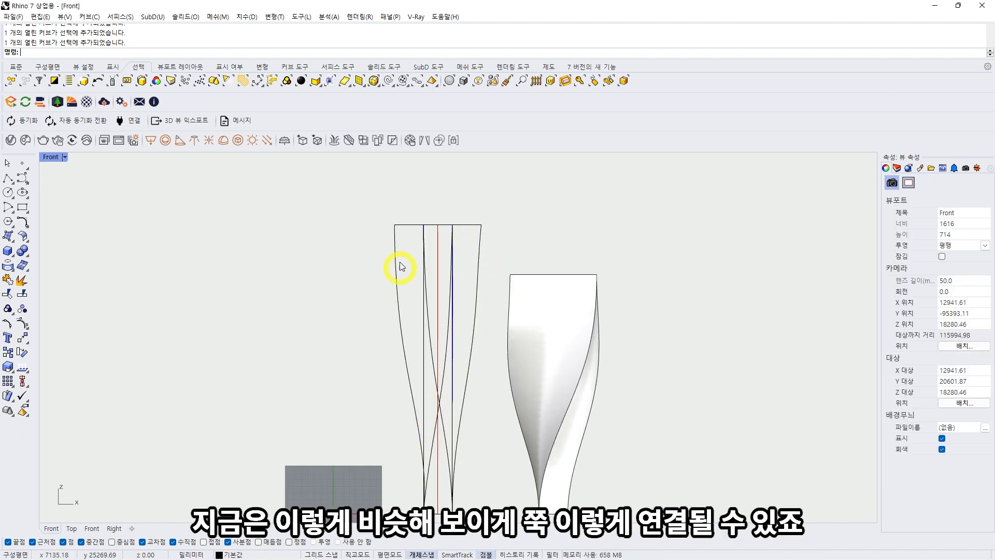
In the Perspective view, loft the right outer edge curve and its adjacent diagonal curve with Normal style and Do not simplify
{"action": "right_click_drag", "start_coordinate": [490, 363], "coordinate": [483, 409]}
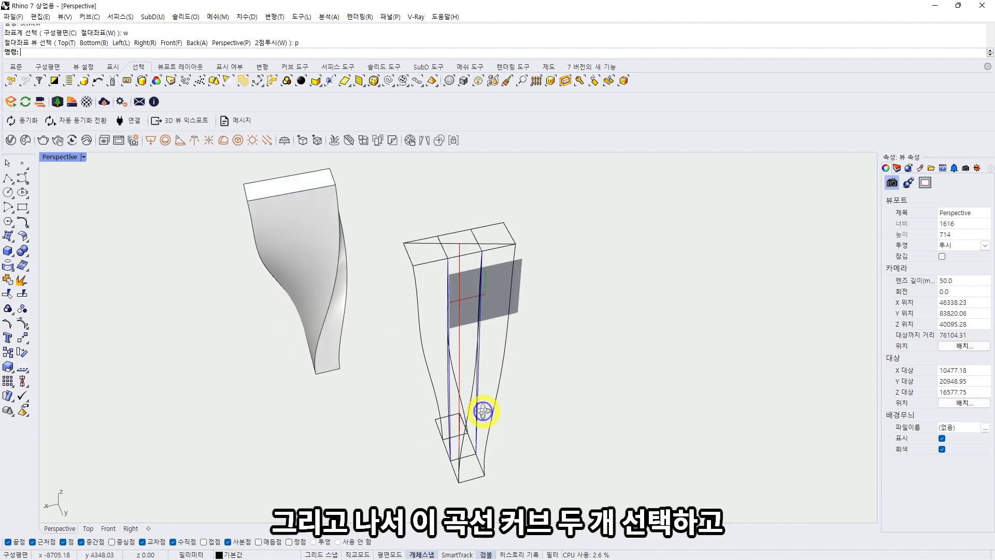
{"action": "left_click", "coordinate": [470, 409]}
{"action": "left_click", "coordinate": [504, 382]}
{"action": "right_click_drag", "start_coordinate": [508, 340], "coordinate": [513, 297]}
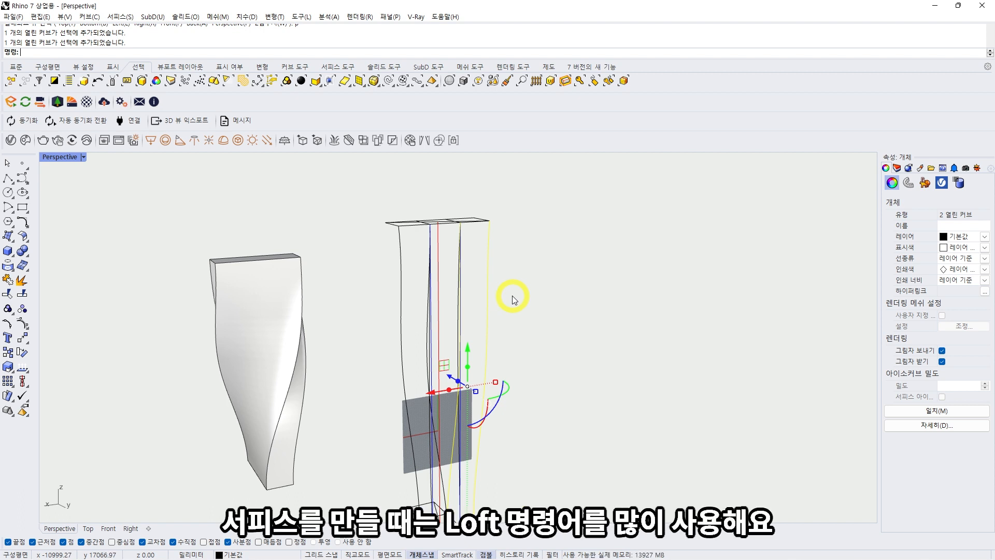
{"action": "left_click", "coordinate": [13, 241]}
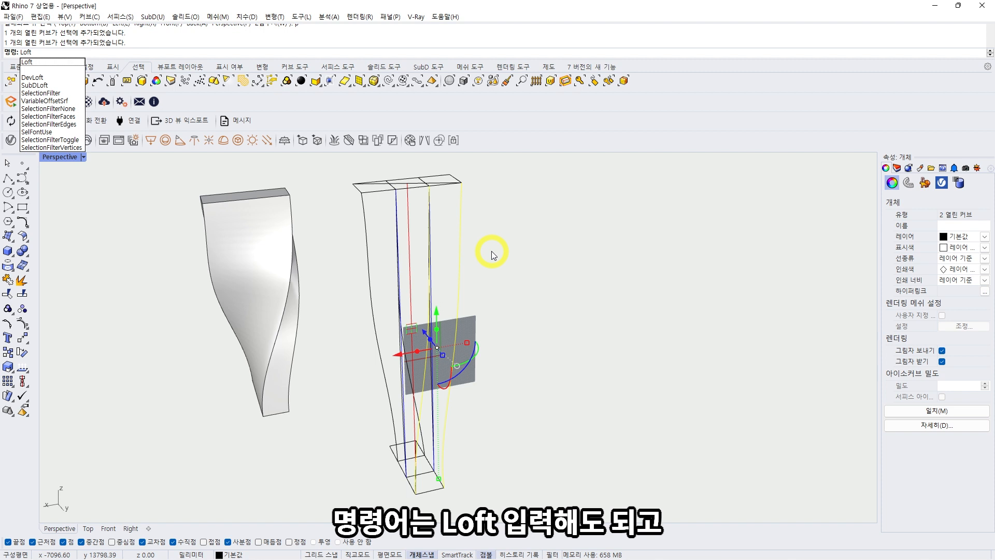
{"action": "key", "text": "BackSpace"}
{"action": "key", "text": "BackSpace"}
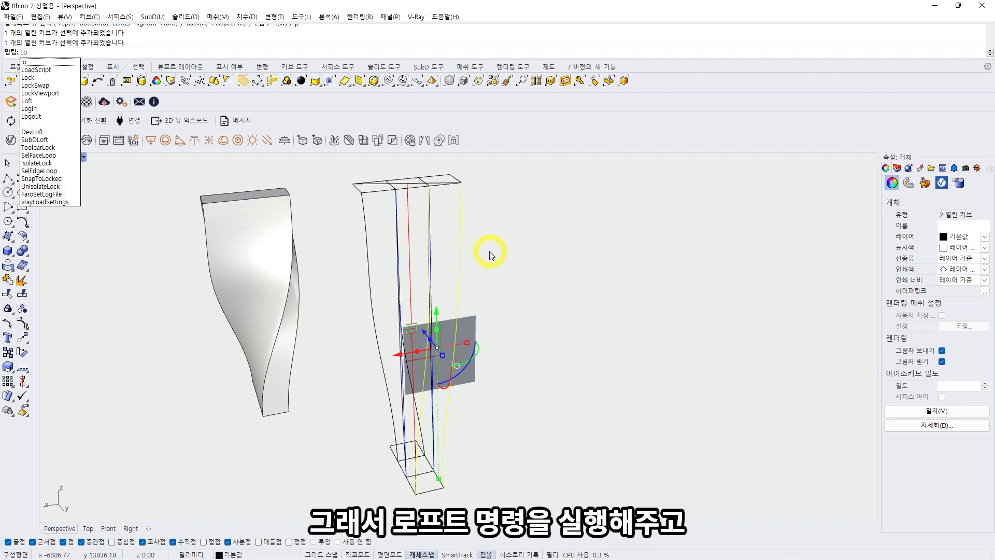
{"action": "key", "text": "Return"}
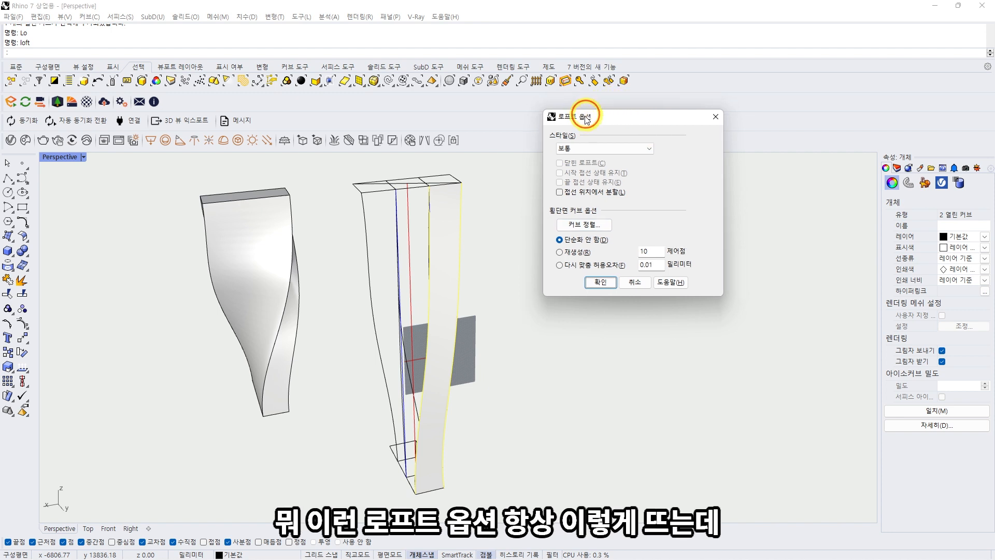
{"action": "left_click_drag", "start_coordinate": [591, 115], "coordinate": [588, 143]}
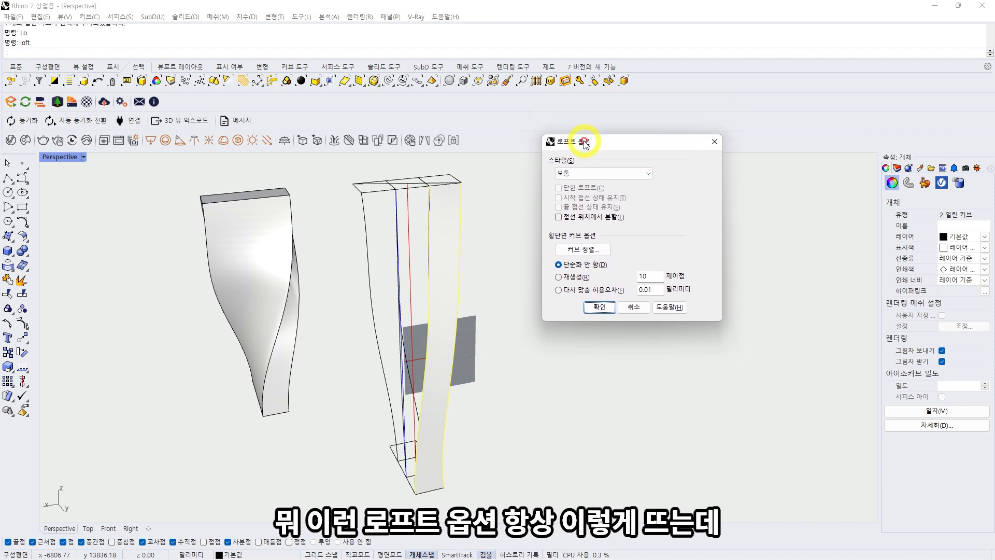
{"action": "left_click", "coordinate": [598, 307]}
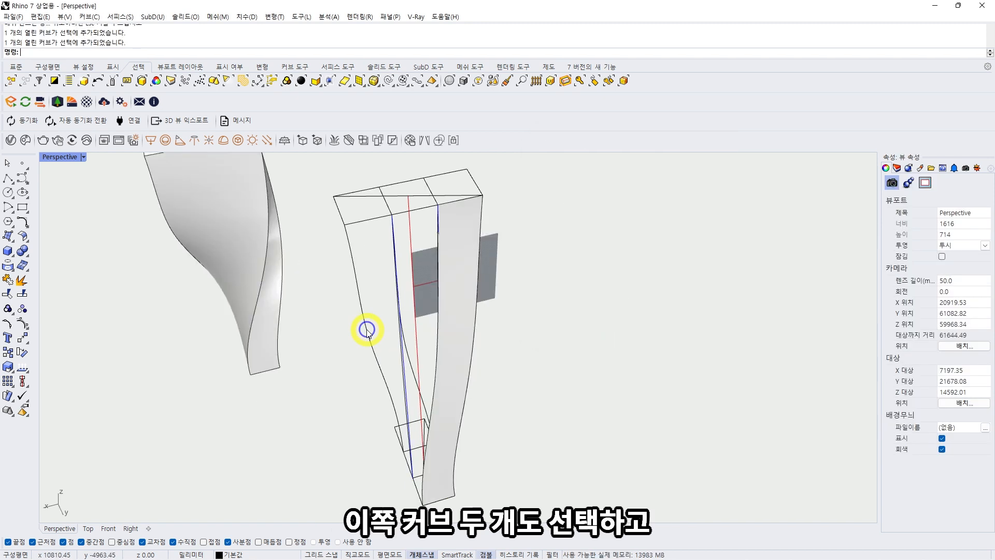
Loft the opposite outer edge curve and its adjacent diagonal curve using Normal style without simplification
{"action": "left_click", "coordinate": [369, 340]}
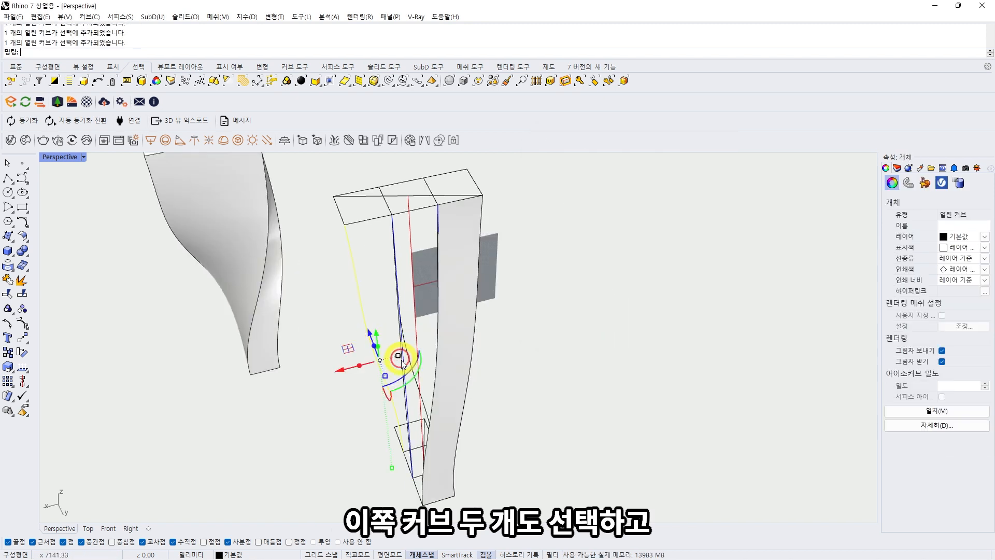
{"action": "left_click", "coordinate": [411, 362], "text": "shift"}
{"action": "type", "text": "lo"}
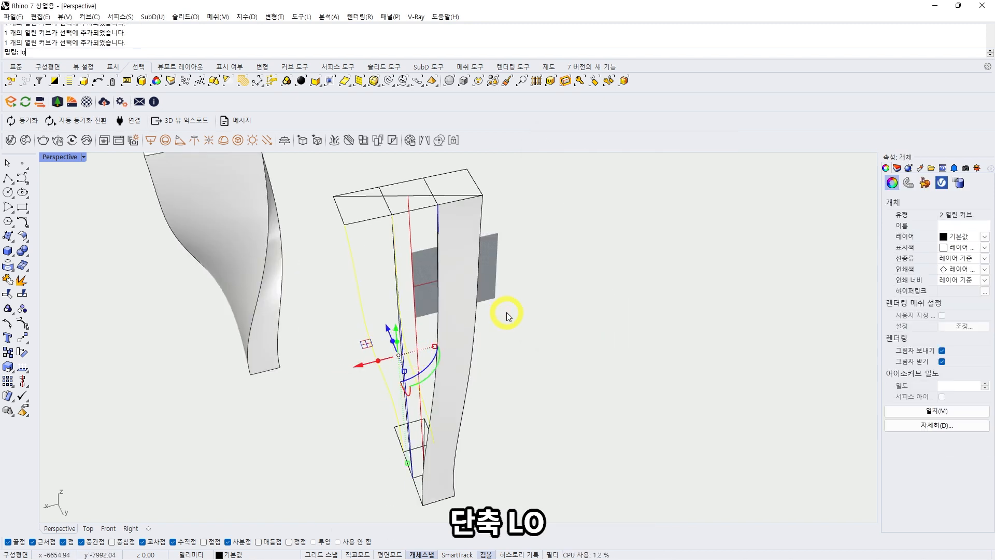
{"action": "key", "text": "Return"}
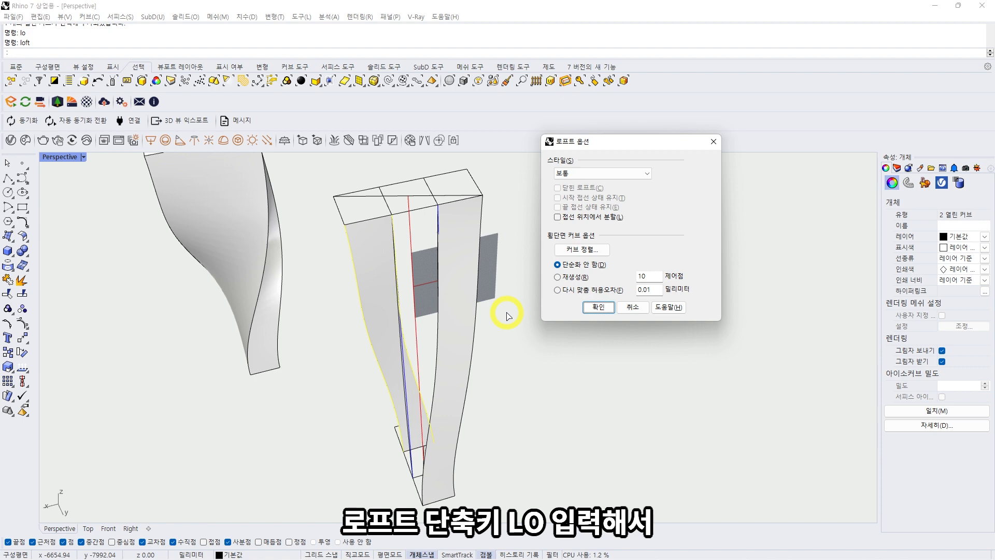
{"action": "left_click", "coordinate": [599, 307]}
Delete the two straight vertical guide lines left between the lofted surfaces
{"action": "right_click_drag", "start_coordinate": [584, 329], "coordinate": [579, 311]}
{"action": "scroll", "coordinate": [434, 374], "scroll_direction": "up", "scroll_amount": 3}
{"action": "left_click", "coordinate": [451, 365]}
{"action": "key", "text": "e"}
{"action": "key", "text": "Return"}
{"action": "left_click", "coordinate": [490, 338]}
{"action": "scroll", "coordinate": [487, 339], "scroll_direction": "down", "scroll_amount": 5}
{"action": "type", "text": "e"}
{"action": "key", "text": "Return"}
Loft the two inner diagonal curves to create the middle surface between the outer strips
{"action": "right_click_drag", "start_coordinate": [487, 339], "coordinate": [425, 358]}
{"action": "scroll", "coordinate": [460, 353], "scroll_direction": "up", "scroll_amount": 4}
{"action": "left_click", "coordinate": [453, 356]}
{"action": "left_click", "coordinate": [494, 336], "text": "shift"}
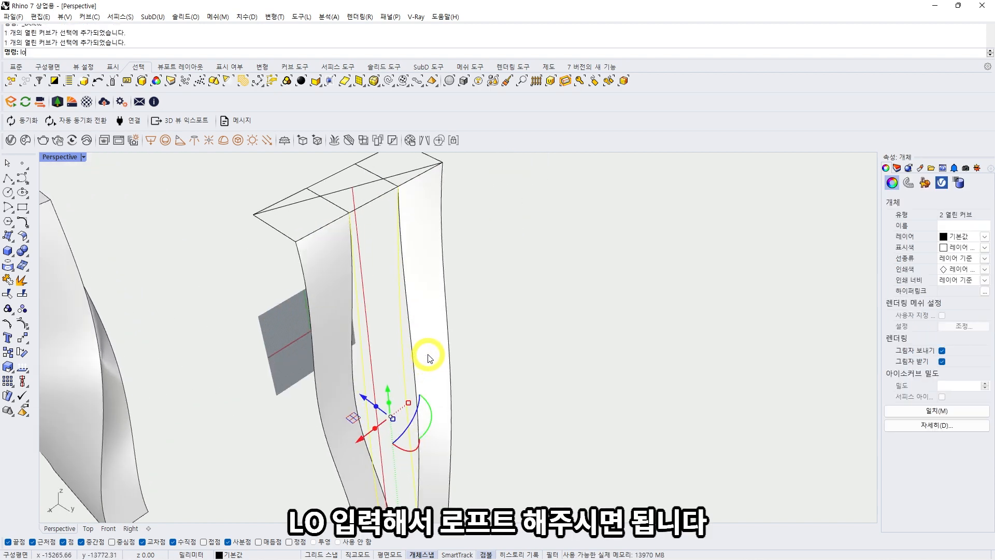
{"action": "type", "text": "lo"}
{"action": "key", "text": "Return"}
{"action": "left_click", "coordinate": [597, 309]}
{"action": "key", "text": "Escape"}
Check the three lofted surfaces from several angles and select the right outer strip in the Perspective view
{"action": "scroll", "coordinate": [590, 306], "scroll_direction": "down", "scroll_amount": 5}
{"action": "right_click_drag", "start_coordinate": [589, 305], "coordinate": [572, 279]}
{"action": "left_click", "coordinate": [491, 213]}
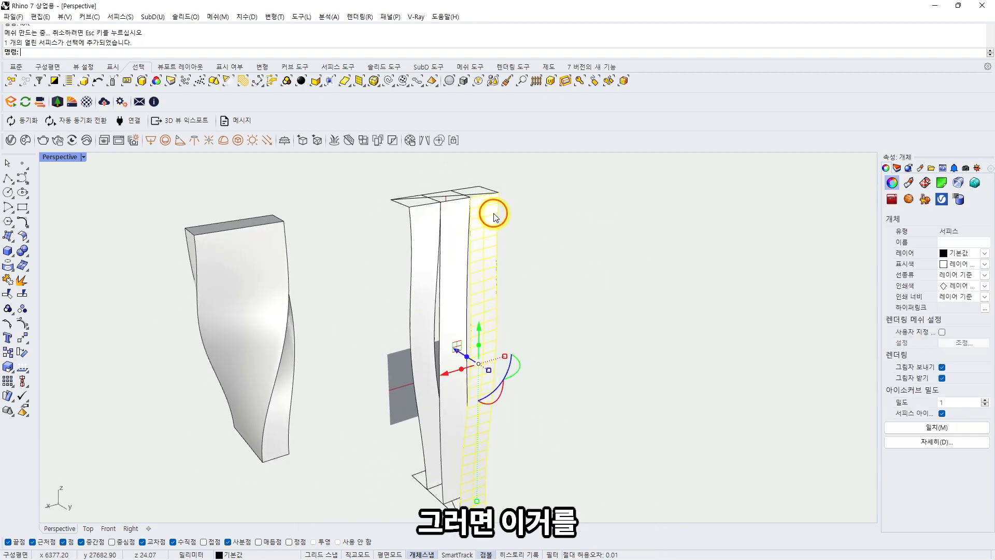
{"action": "right_click_drag", "start_coordinate": [491, 213], "coordinate": [492, 229]}
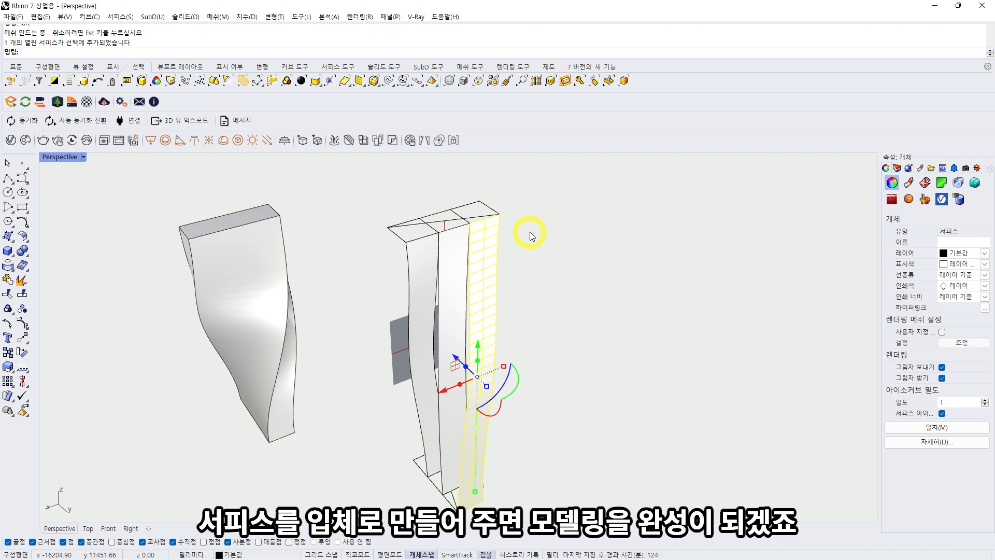
{"action": "right_click_drag", "start_coordinate": [529, 232], "coordinate": [490, 273]}
{"action": "key", "text": "Escape"}
{"action": "left_click", "coordinate": [477, 286]}
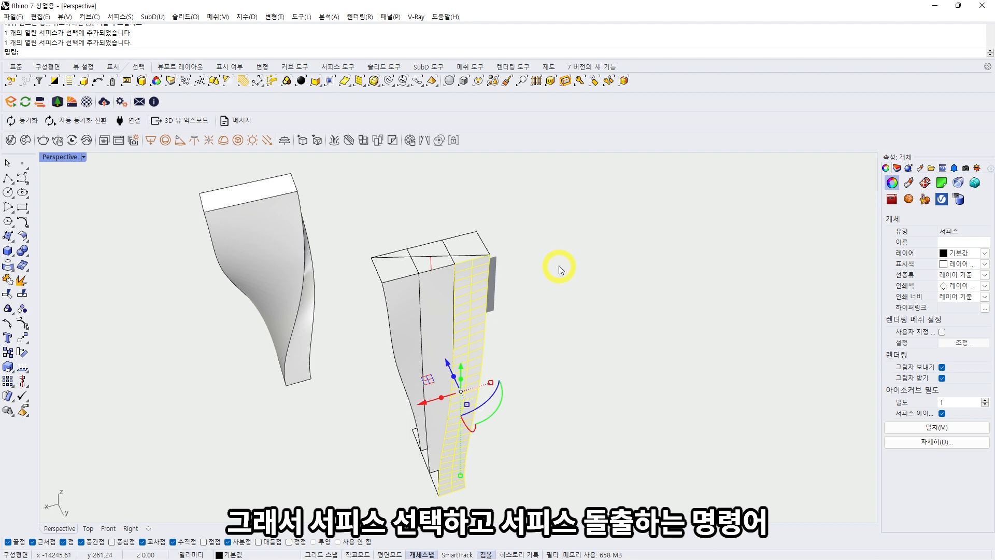
{"action": "type", "text": "ef"}
{"action": "key", "text": "Return"}
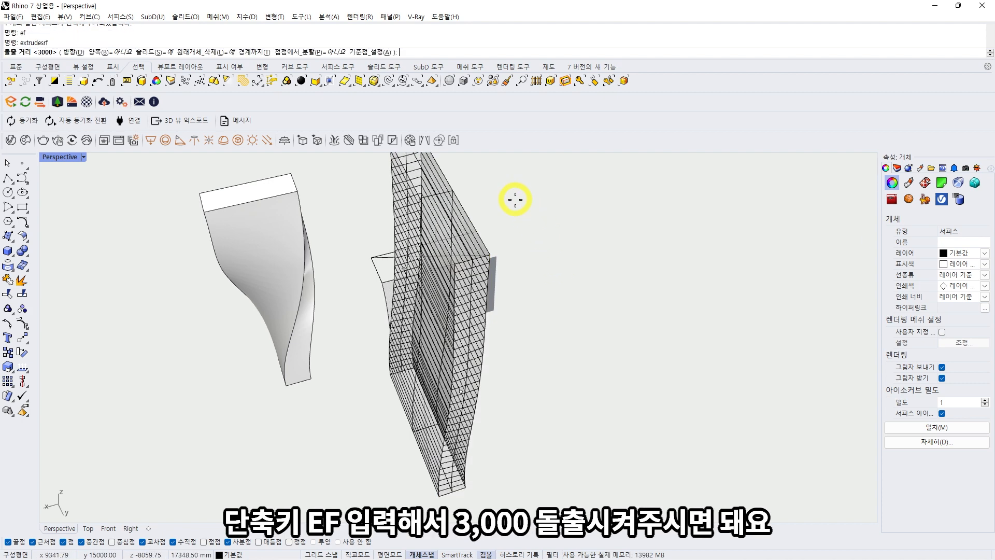
{"action": "key", "text": "Return"}
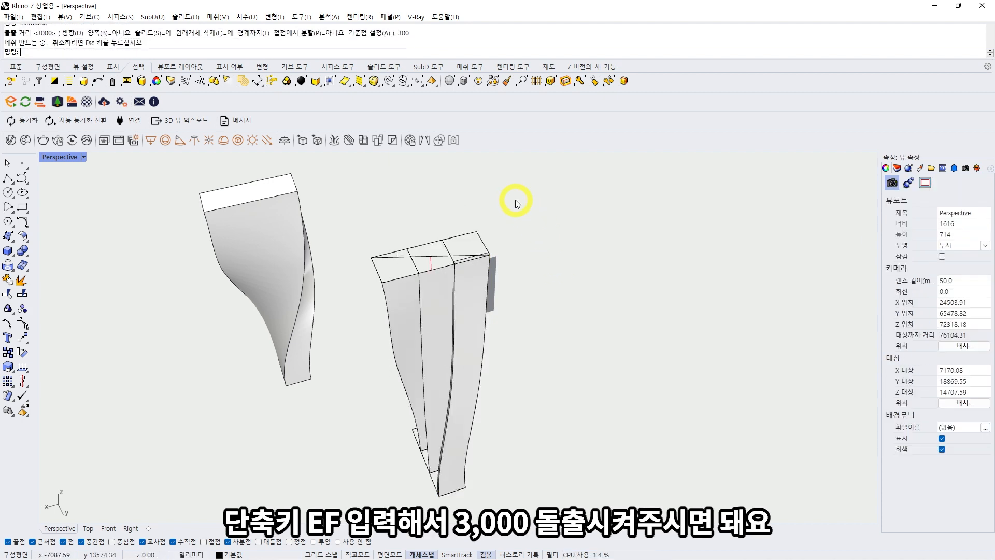
{"action": "key", "text": "ctrl+z"}
Extrude the selected right outer surface into a solid with a distance of 3000 mm
{"action": "type", "text": "ef"}
{"action": "key", "text": "Return"}
{"action": "type", "text": "3000"}
{"action": "key", "text": "Return"}
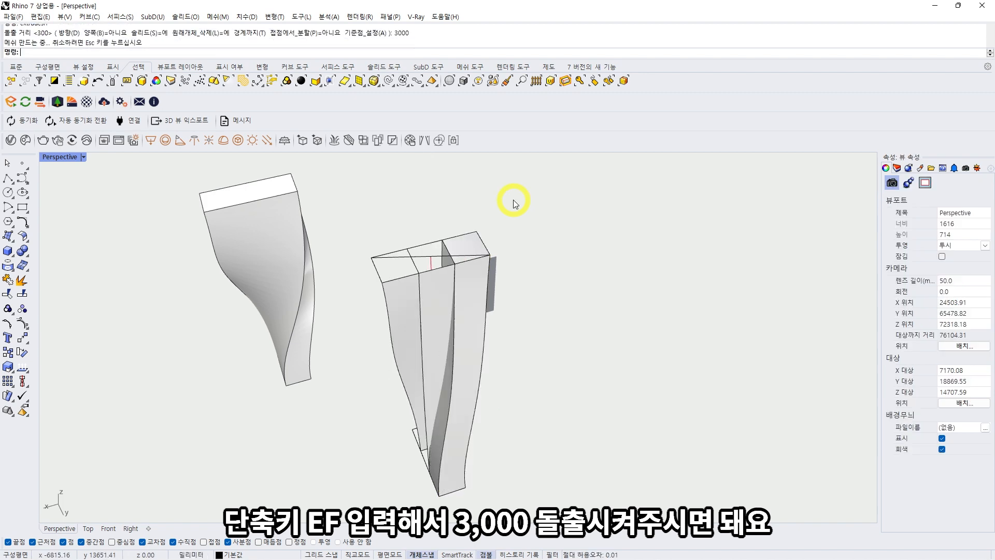
Extrude the middle surface and the left outer surface into solids, each with a distance of 3000 mm
{"action": "left_click", "coordinate": [438, 281]}
{"action": "type", "text": "ef"}
{"action": "key", "text": "Return"}
{"action": "key", "text": "Return"}
{"action": "left_click", "coordinate": [402, 289]}
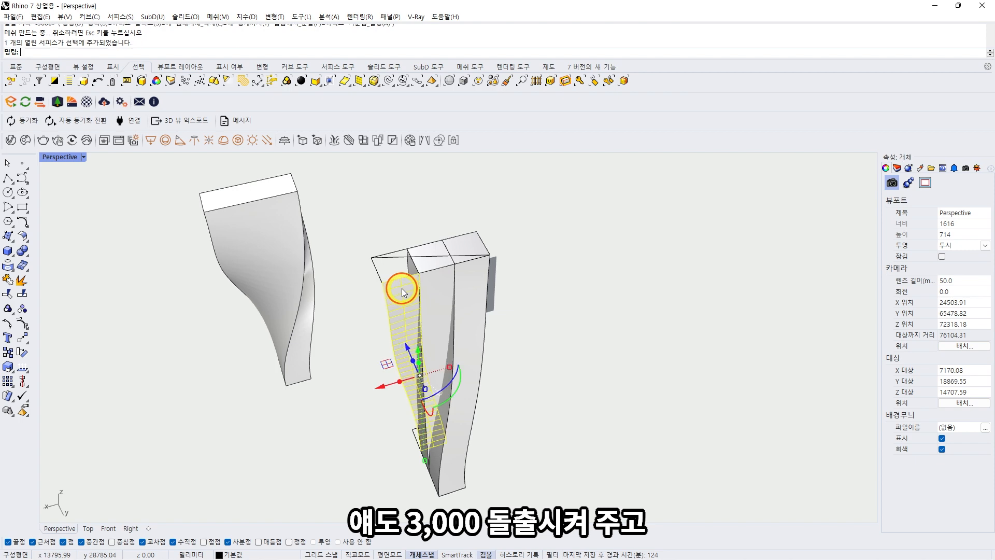
{"action": "type", "text": "ef"}
{"action": "key", "text": "Return"}
{"action": "key", "text": "Return"}
Set the Perspective view to Rendered display and examine the twisted tower solids from the front and back
{"action": "right_click_drag", "start_coordinate": [548, 314], "coordinate": [668, 248]}
{"action": "key", "text": "ctrl+alt+r"}
{"action": "scroll", "coordinate": [535, 336], "scroll_direction": "up", "scroll_amount": 4}
{"action": "right_click_drag", "start_coordinate": [536, 340], "coordinate": [269, 355]}
{"action": "scroll", "coordinate": [560, 331], "scroll_direction": "down", "scroll_amount": 4}
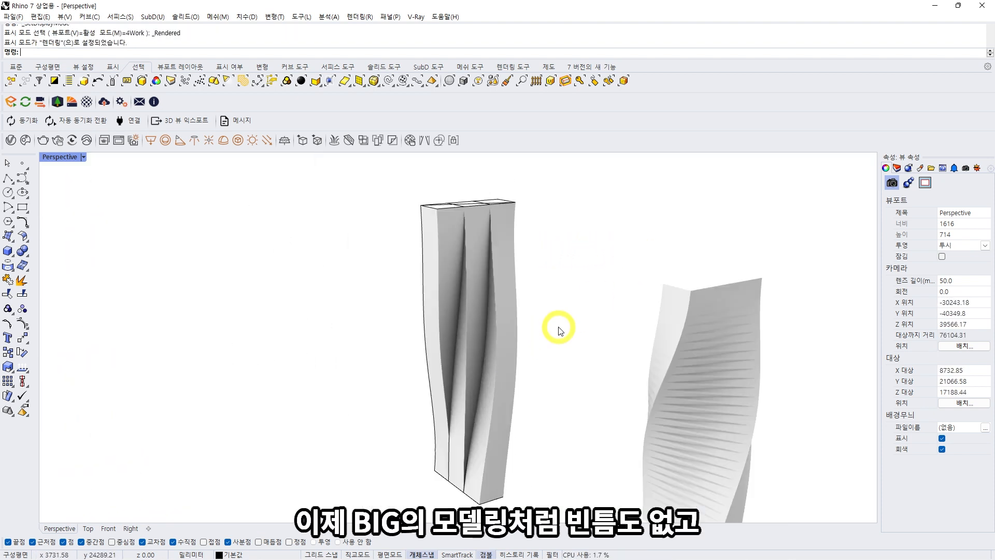
{"action": "scroll", "coordinate": [558, 331], "scroll_direction": "up", "scroll_amount": 3}
{"action": "right_click_drag", "start_coordinate": [555, 327], "coordinate": [493, 302]}
{"action": "scroll", "coordinate": [573, 313], "scroll_direction": "down", "scroll_amount": 3}
{"action": "right_click_drag", "start_coordinate": [668, 295], "coordinate": [518, 304]}
{"action": "right_click_drag", "start_coordinate": [452, 182], "coordinate": [503, 185]}
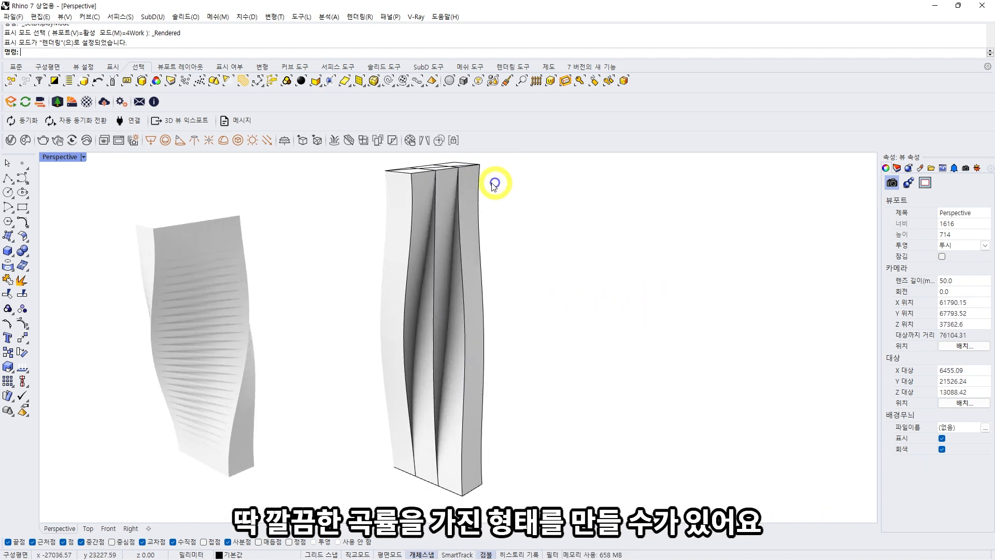
Switch back from the browser to Rhino and delete the leftover curves on the tower's top face one by one
{"action": "right_click_drag", "start_coordinate": [486, 452], "coordinate": [533, 373]}
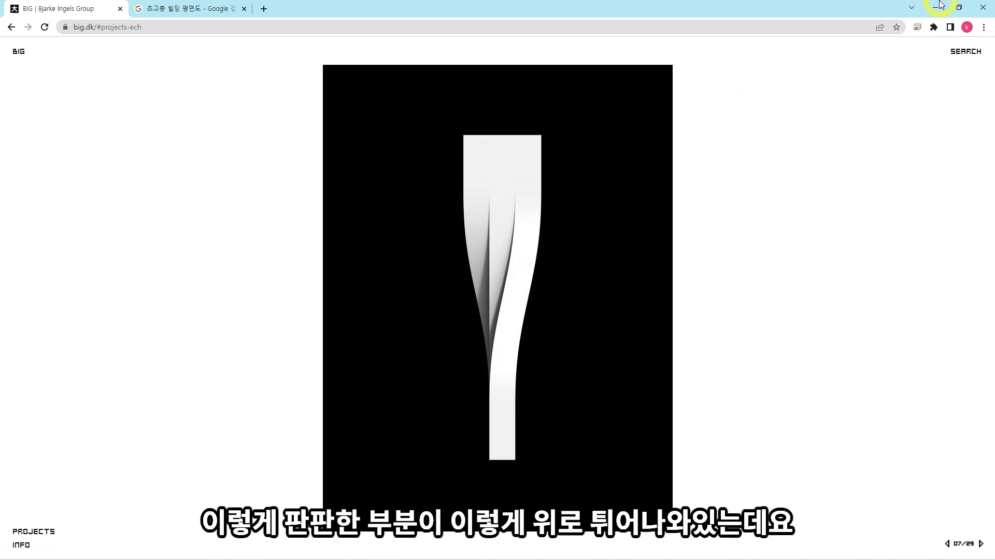
{"action": "left_click", "coordinate": [936, 6]}
{"action": "right_click_drag", "start_coordinate": [465, 293], "coordinate": [448, 266]}
{"action": "left_click", "coordinate": [436, 254]}
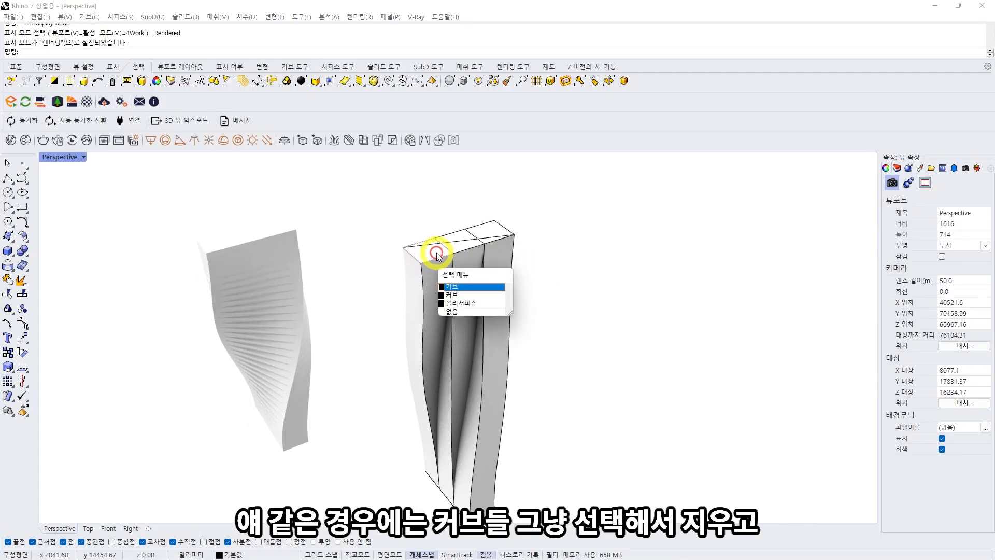
{"action": "type", "text": "e"}
{"action": "key", "text": "space"}
{"action": "left_click", "coordinate": [472, 231]}
{"action": "type", "text": "e"}
{"action": "key", "text": "space"}
{"action": "left_click", "coordinate": [501, 225]}
{"action": "type", "text": "e"}
{"action": "key", "text": "space"}
Delete another curve on the tower's top, undo that deletion and delete the curve beside it instead
{"action": "left_click", "coordinate": [473, 237]}
{"action": "type", "text": "e"}
{"action": "key", "text": "space"}
{"action": "key", "text": "ctrl+z"}
{"action": "left_click", "coordinate": [472, 235]}
{"action": "type", "text": "e"}
{"action": "key", "text": "space"}
{"action": "right_click_drag", "start_coordinate": [481, 239], "coordinate": [499, 287]}
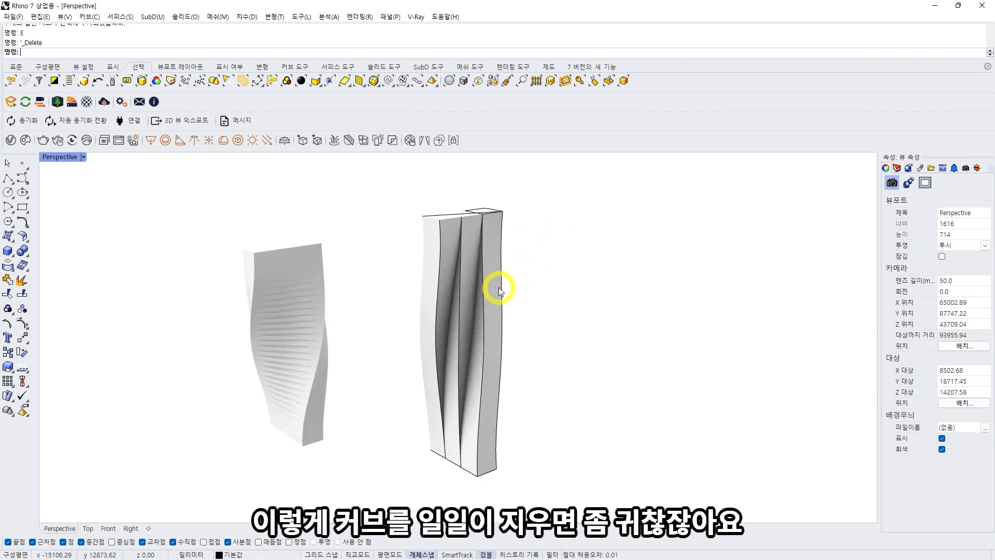
Select all remaining curves in the model at once and delete them
{"action": "left_click", "coordinate": [139, 68]}
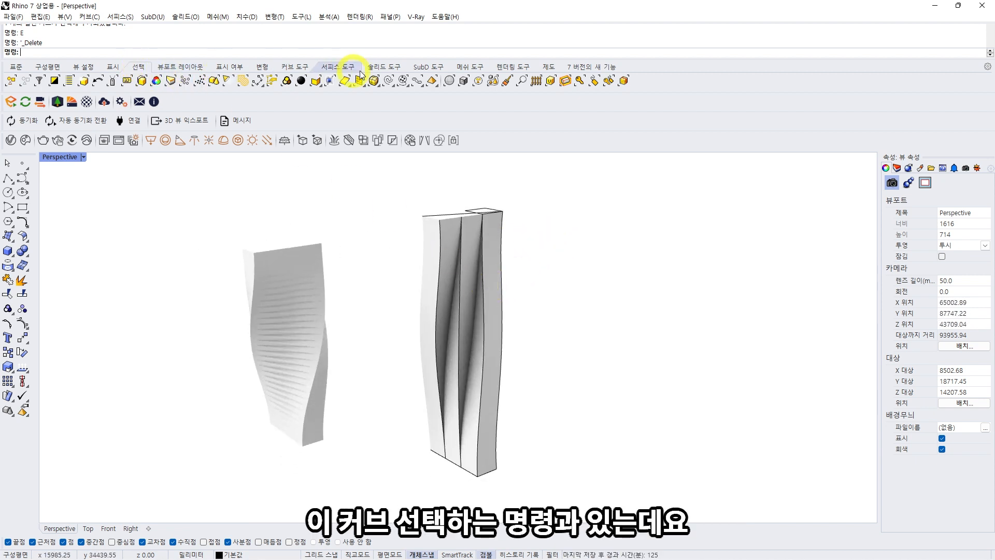
{"action": "left_click", "coordinate": [388, 83]}
{"action": "right_click_drag", "start_coordinate": [582, 273], "coordinate": [437, 243]}
{"action": "type", "text": "E"}
{"action": "key", "text": "Return"}
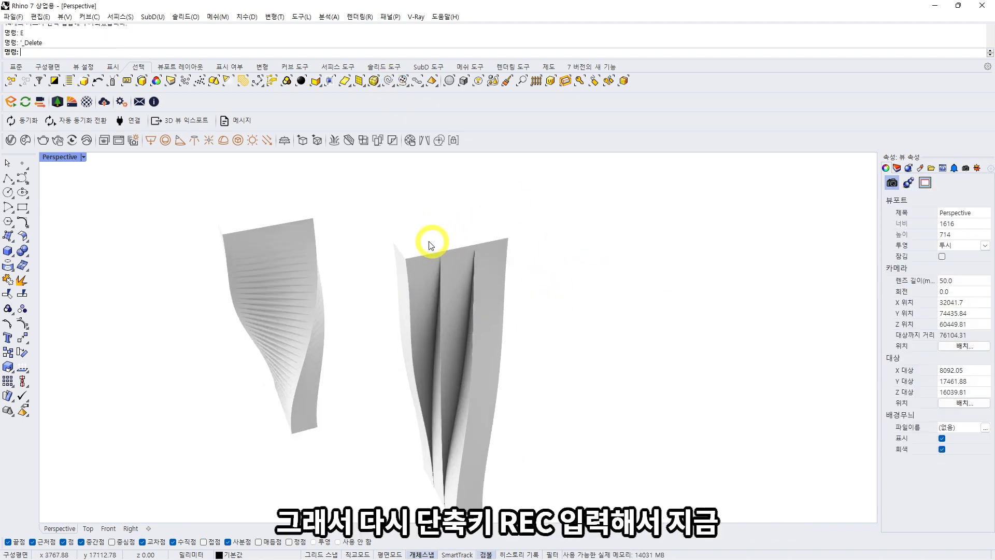
{"action": "type", "text": "rec"}
{"action": "key", "text": "Return"}
{"action": "left_click", "coordinate": [394, 241]}
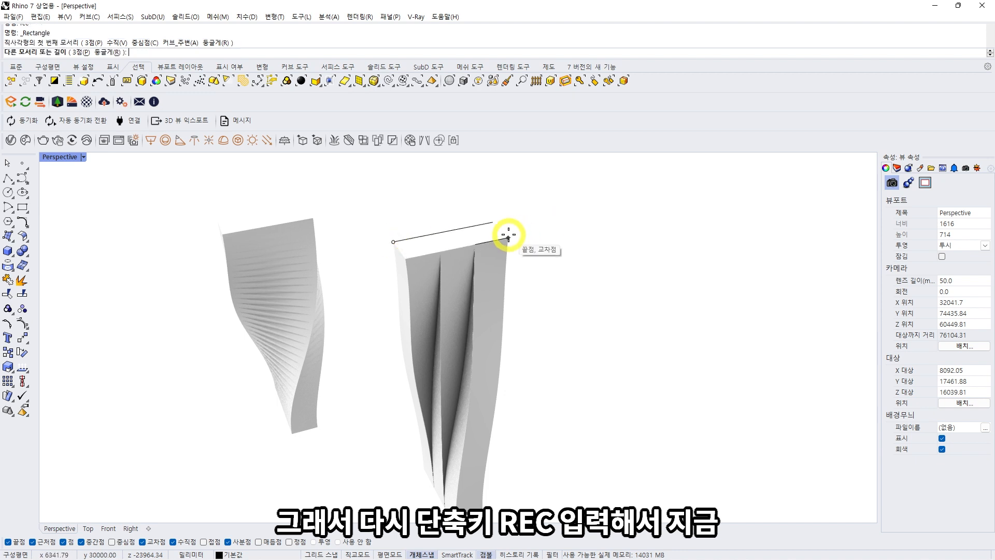
{"action": "right_click_drag", "start_coordinate": [514, 235], "coordinate": [579, 299]}
{"action": "scroll", "coordinate": [607, 282], "scroll_direction": "up", "scroll_amount": 2}
{"action": "key", "text": "Escape"}
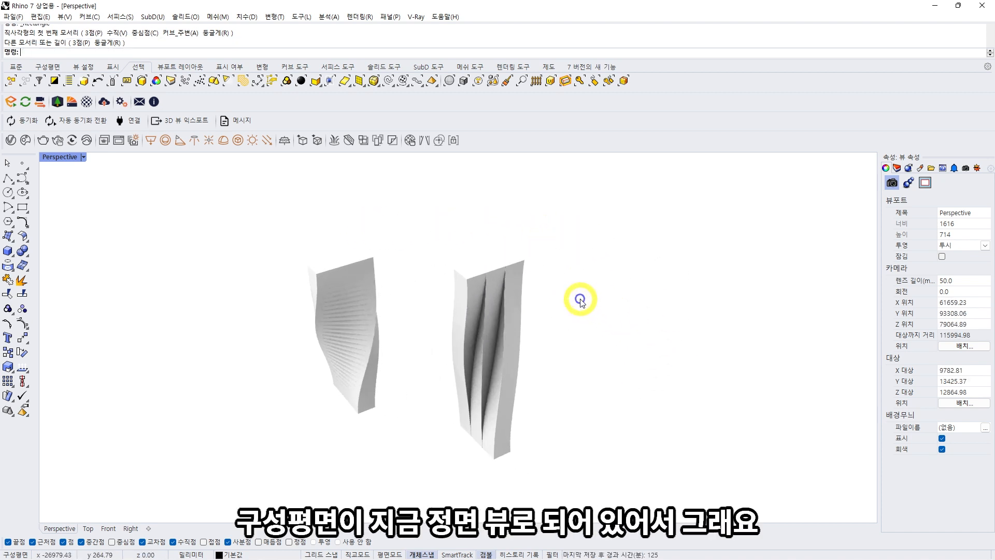
Set the display mode to 4Work and reset the construction plane to XY by going to the Top view and back to Perspective
{"action": "key", "text": "ctrl+alt+s"}
{"action": "key", "text": "F4"}
{"action": "mouse_move", "coordinate": [553, 318]}
{"action": "right_mouse_down"}
{"action": "mouse_move", "coordinate": [482, 408]}
{"action": "mouse_move", "coordinate": [436, 416]}
{"action": "right_mouse_up"}
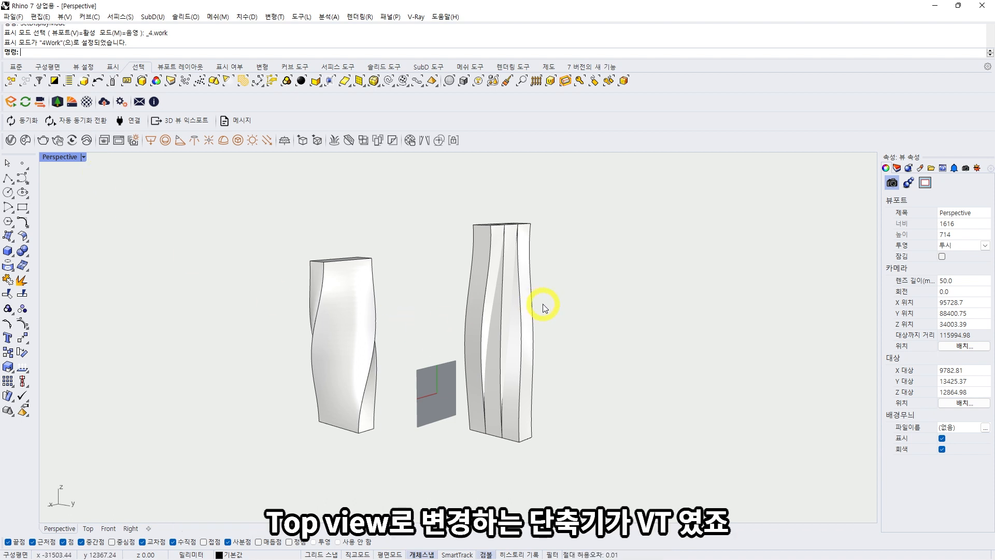
{"action": "key", "text": "Return"}
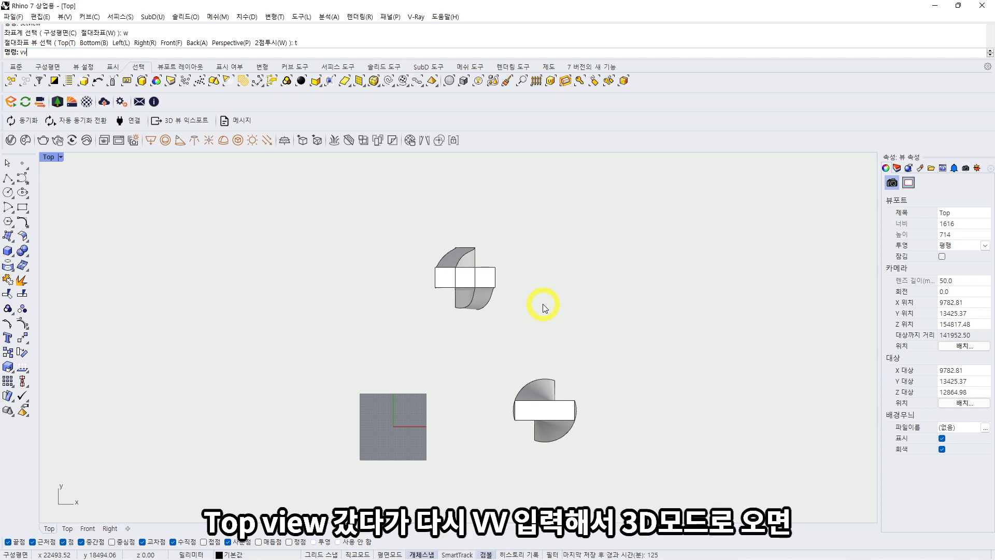
{"action": "key", "text": "Return"}
{"action": "mouse_move", "coordinate": [578, 340]}
{"action": "right_mouse_down"}
{"action": "mouse_move", "coordinate": [326, 346]}
{"action": "mouse_move", "coordinate": [547, 324]}
{"action": "mouse_move", "coordinate": [517, 323]}
{"action": "mouse_move", "coordinate": [524, 318]}
{"action": "mouse_move", "coordinate": [412, 349]}
{"action": "mouse_move", "coordinate": [461, 344]}
{"action": "mouse_move", "coordinate": [418, 327]}
{"action": "mouse_move", "coordinate": [485, 278]}
{"action": "mouse_move", "coordinate": [526, 351]}
{"action": "mouse_move", "coordinate": [572, 333]}
{"action": "right_mouse_up"}
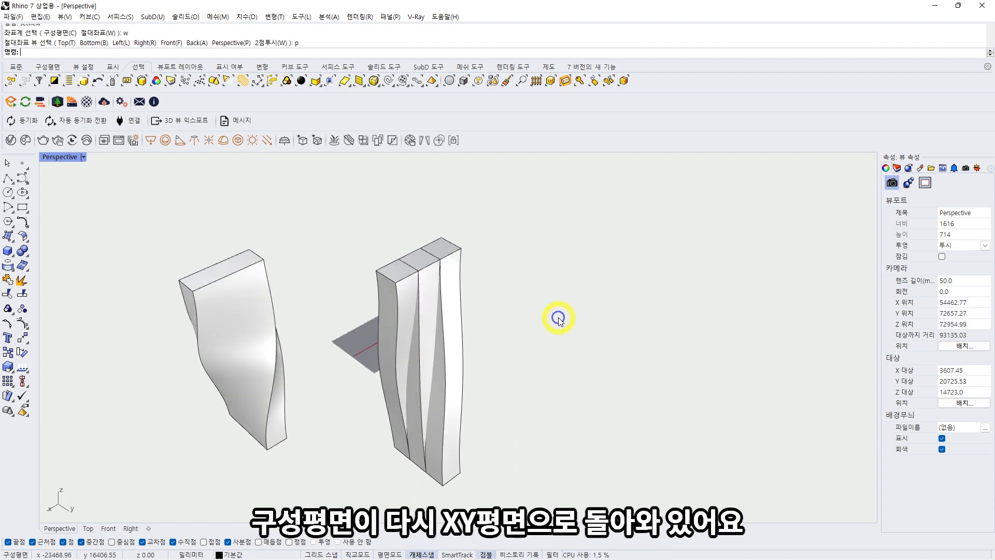
Draw a rectangle over the tower's top face between its two diagonally opposite corners
{"action": "type", "text": "rec"}
{"action": "key", "text": "Return"}
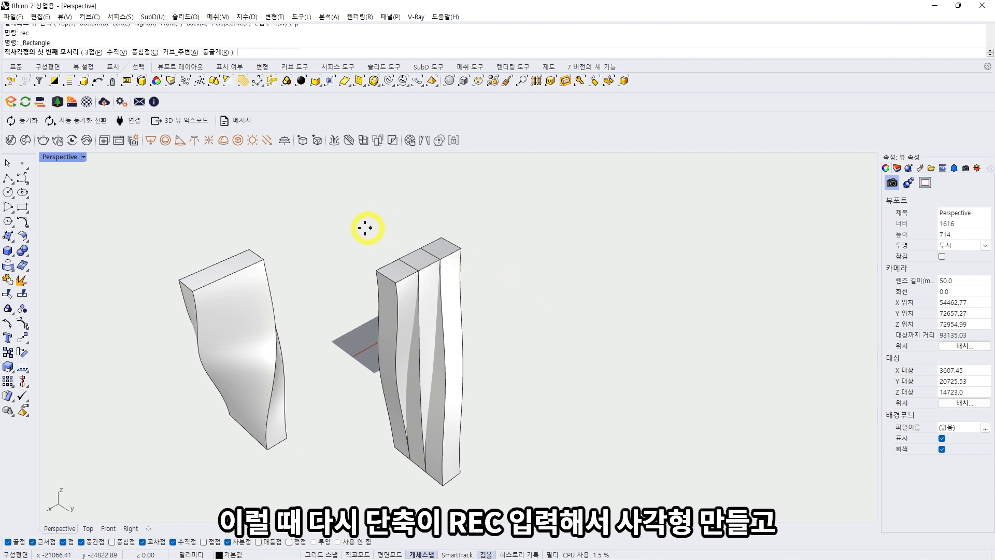
{"action": "left_click", "coordinate": [377, 268]}
{"action": "left_click", "coordinate": [460, 250]}
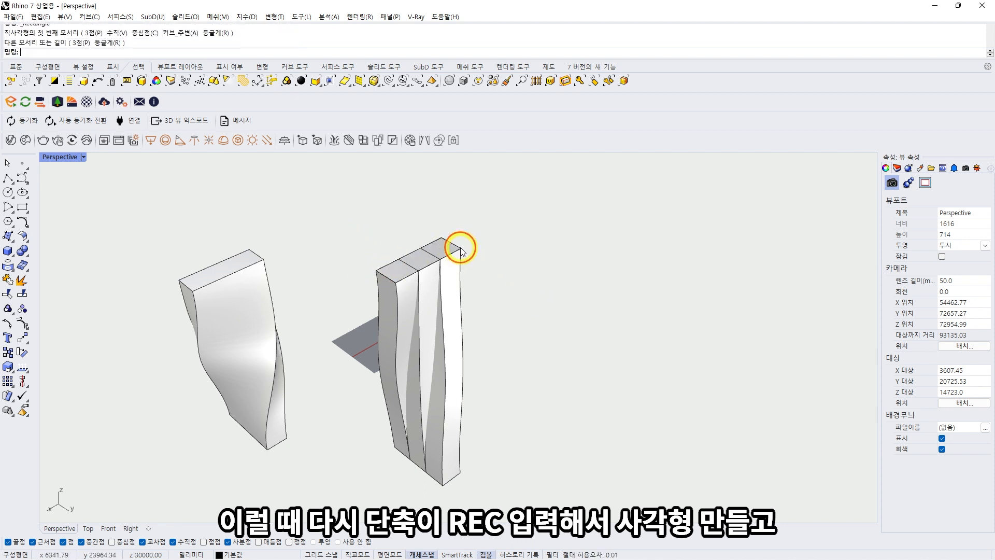
Extrude the top rectangle upward 3000 mm as a solid and delete the source curve
{"action": "left_click", "coordinate": [453, 254]}
{"action": "right_click_drag", "start_coordinate": [471, 249], "coordinate": [470, 270]}
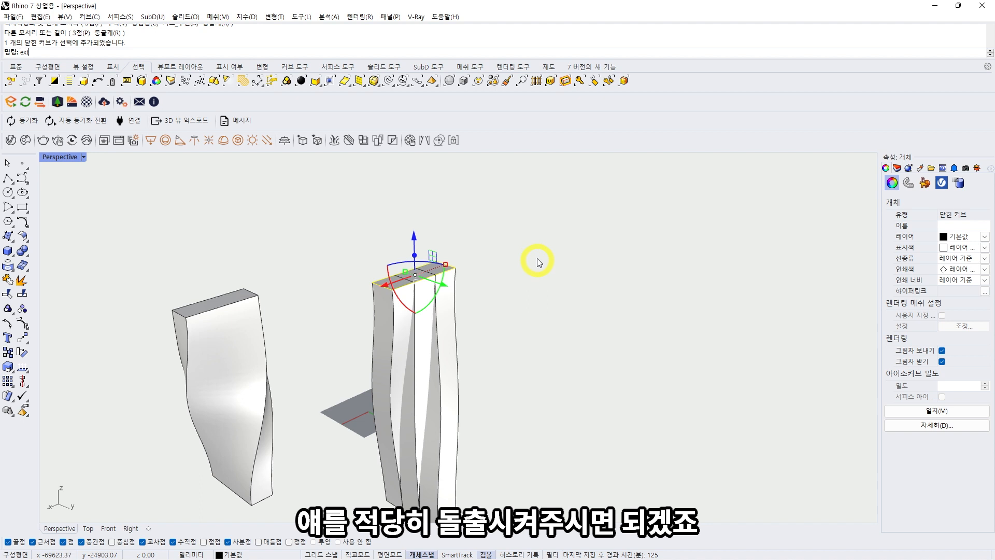
{"action": "type", "text": "ext"}
{"action": "key", "text": "Return"}
{"action": "right_click_drag", "start_coordinate": [535, 213], "coordinate": [536, 218]}
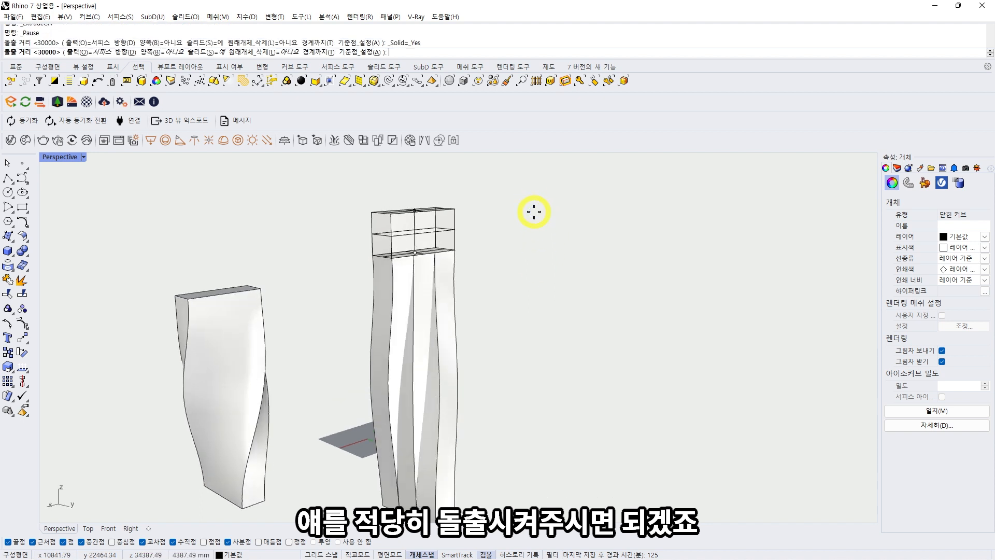
{"action": "type", "text": "3000"}
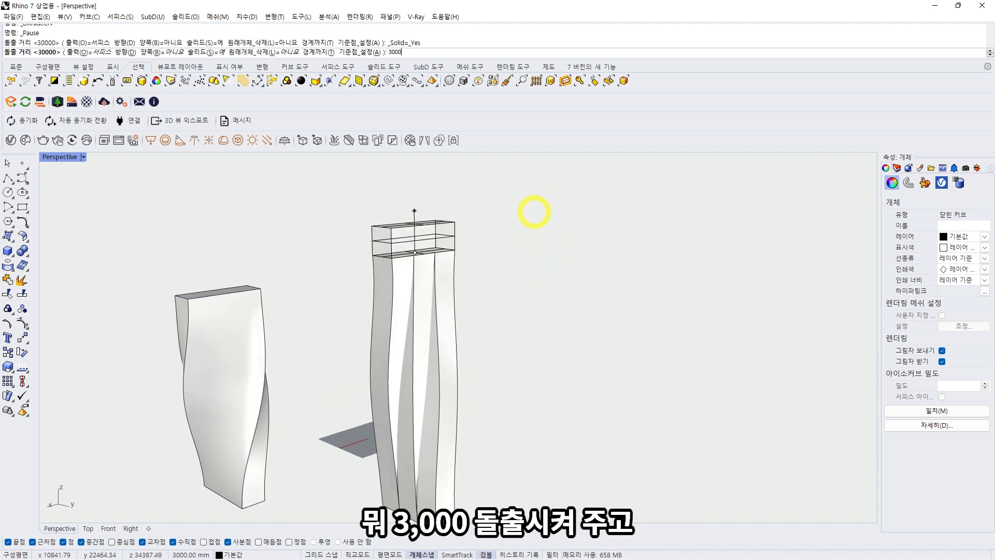
{"action": "key", "text": "Return"}
{"action": "key", "text": "Delete"}
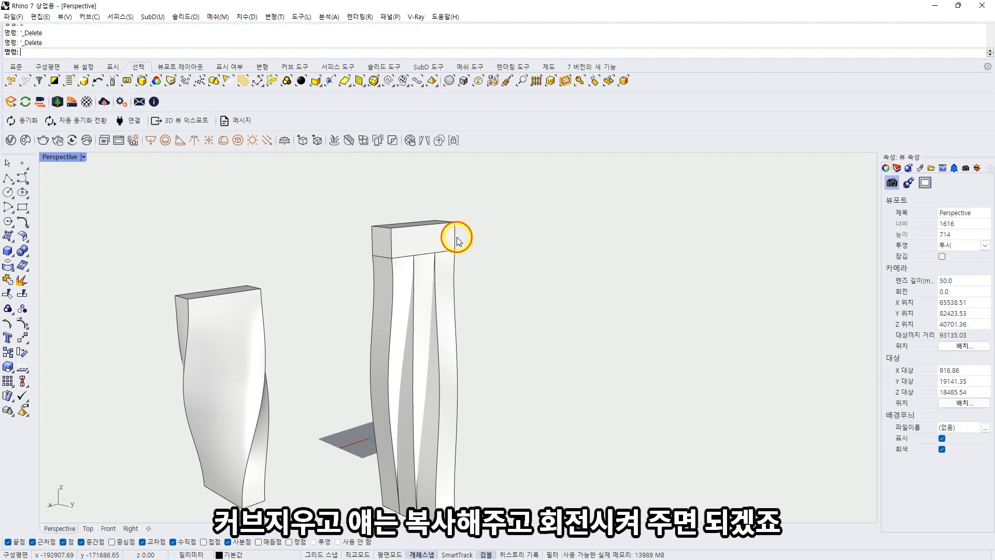
Copy the top block vertically down to the base of the tower
{"action": "left_click", "coordinate": [455, 236]}
{"action": "type", "text": "cx"}
{"action": "key", "text": "Return"}
{"action": "type", "text": "v"}
{"action": "key", "text": "Return"}
{"action": "left_click", "coordinate": [458, 224]}
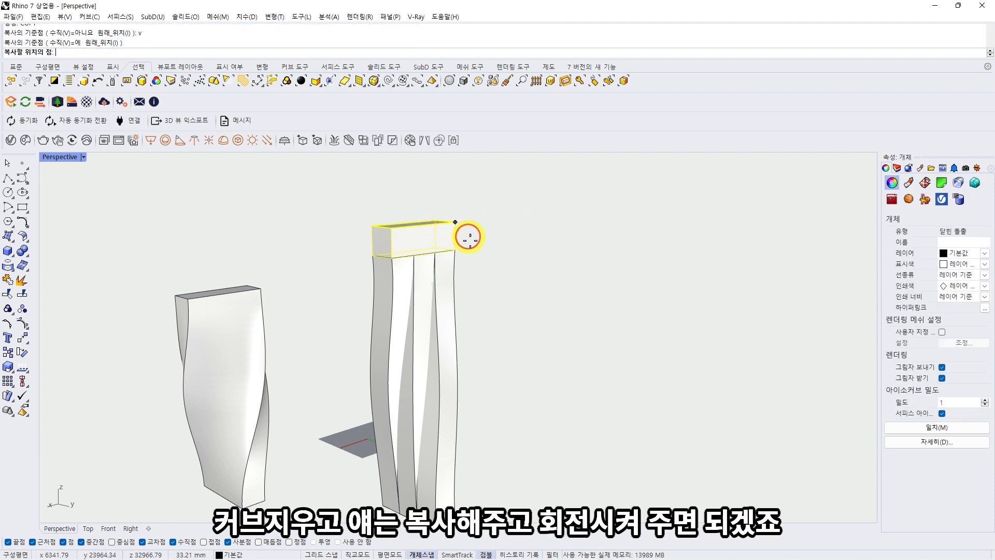
{"action": "scroll", "coordinate": [467, 381], "scroll_direction": "down", "scroll_amount": 3}
{"action": "scroll", "coordinate": [459, 338], "scroll_direction": "up", "scroll_amount": 3}
{"action": "left_click", "coordinate": [451, 351]}
{"action": "key", "text": "Return"}
Rotate the copied base block 90 degrees about the vertical axis to match the tower's bottom
{"action": "left_click", "coordinate": [425, 356]}
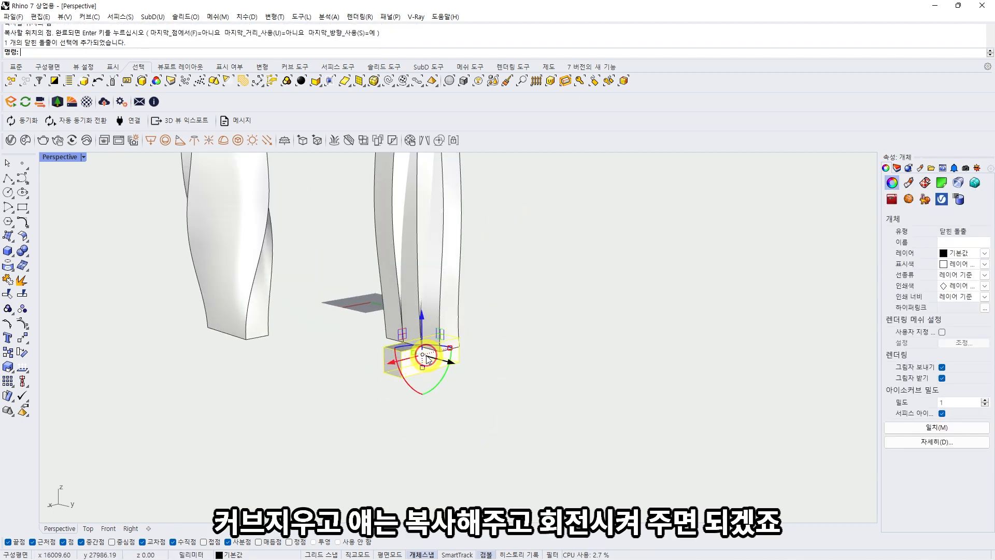
{"action": "right_click_drag", "start_coordinate": [424, 357], "coordinate": [416, 393]}
{"action": "left_click", "coordinate": [412, 345]}
{"action": "type", "text": "9"}
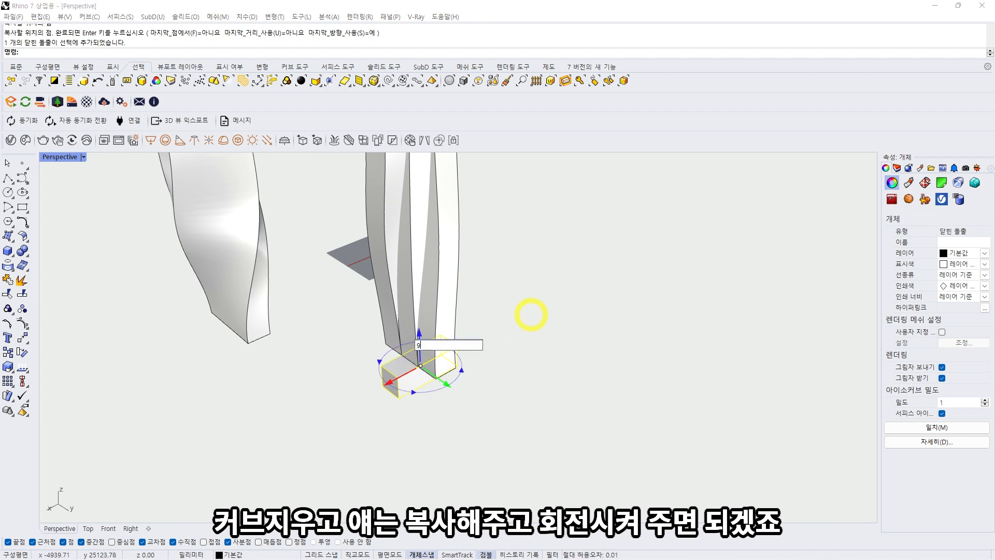
{"action": "type", "text": "0"}
{"action": "key", "text": "Return"}
{"action": "key", "text": "Escape"}
Set the Perspective view to Rendered display and examine the tower with its top and base blocks
{"action": "scroll", "coordinate": [531, 314], "scroll_direction": "down", "scroll_amount": 5}
{"action": "right_click_drag", "start_coordinate": [569, 289], "coordinate": [423, 197]}
{"action": "key", "text": "ctrl+alt+r"}
{"action": "scroll", "coordinate": [530, 249], "scroll_direction": "up", "scroll_amount": 3}
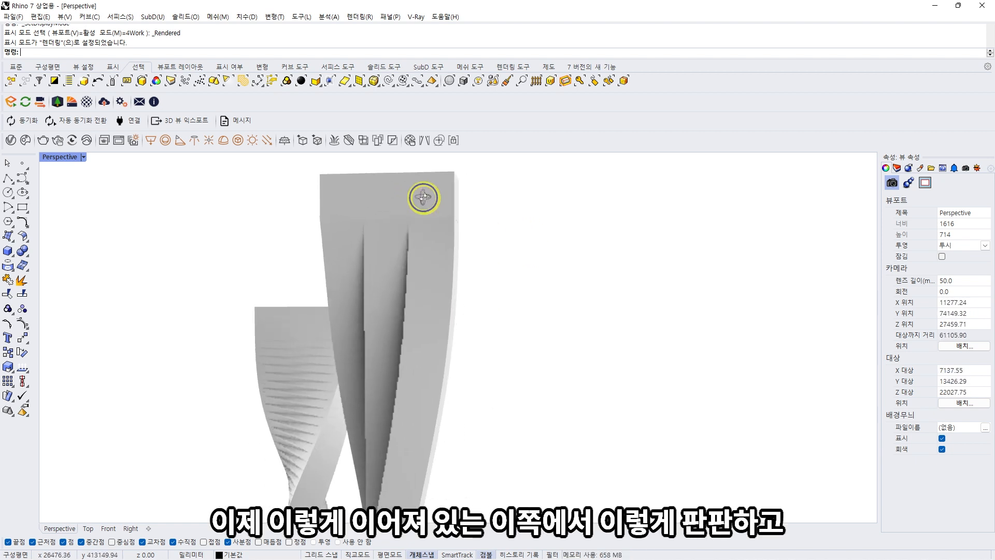
{"action": "scroll", "coordinate": [404, 238], "scroll_direction": "down", "scroll_amount": 6}
{"action": "right_click_drag", "start_coordinate": [404, 238], "coordinate": [434, 231]}
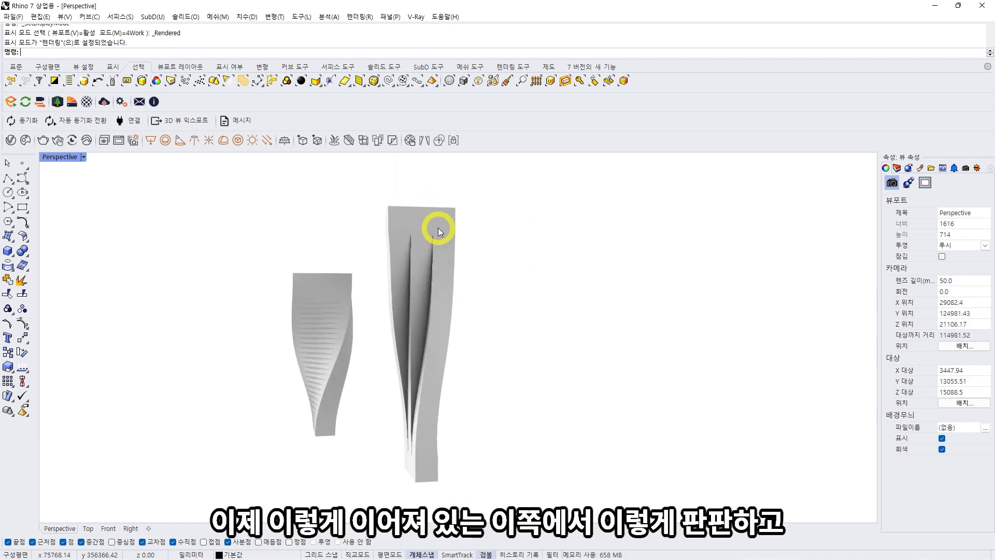
{"action": "right_click_drag", "start_coordinate": [433, 283], "coordinate": [612, 342]}
Delete the earlier twisted tower standing beside the new one
{"action": "left_click", "coordinate": [612, 341]}
{"action": "scroll", "coordinate": [601, 331], "scroll_direction": "up", "scroll_amount": 2}
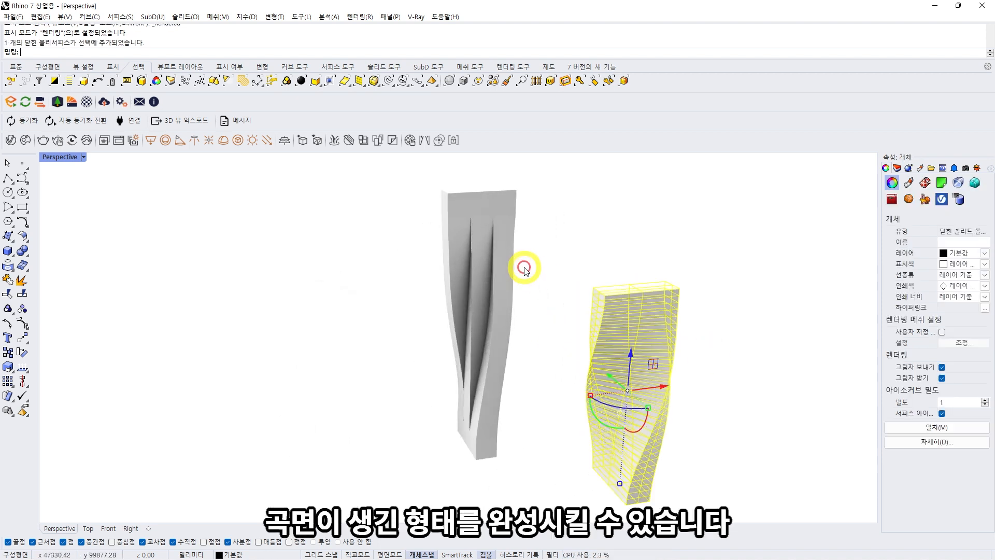
{"action": "type", "text": "e"}
{"action": "key", "text": "space"}
{"action": "right_click_drag", "start_coordinate": [524, 267], "coordinate": [463, 233]}
{"action": "mouse_move", "coordinate": [579, 320]}
{"action": "right_mouse_down"}
{"action": "mouse_move", "coordinate": [437, 321]}
{"action": "mouse_move", "coordinate": [468, 315]}
{"action": "right_mouse_up"}
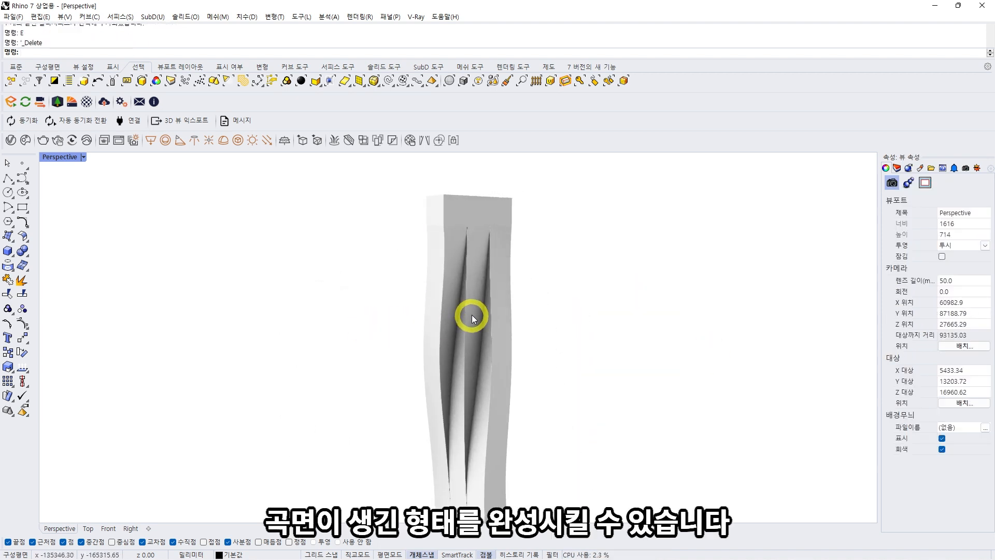
Switch the display to 4Work mode and examine the seams between the blocks and the twisted strips
{"action": "key", "text": "ctrl+alt+s"}
{"action": "mouse_move", "coordinate": [484, 262]}
{"action": "right_mouse_down"}
{"action": "mouse_move", "coordinate": [424, 269]}
{"action": "mouse_move", "coordinate": [422, 260]}
{"action": "right_mouse_up"}
{"action": "key", "text": "F4"}
{"action": "scroll", "coordinate": [423, 260], "scroll_direction": "down", "scroll_amount": 4}
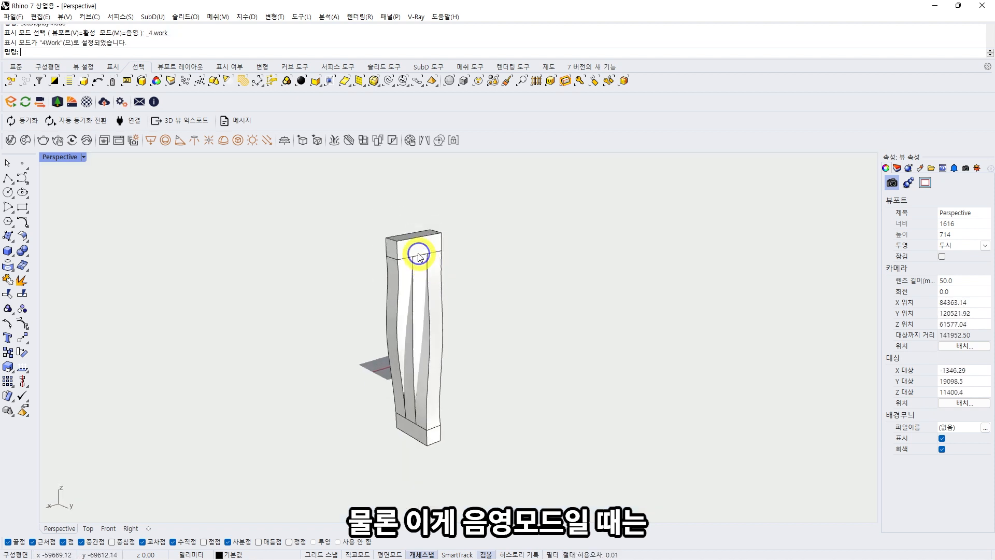
{"action": "scroll", "coordinate": [413, 254], "scroll_direction": "up", "scroll_amount": 6}
{"action": "right_click_drag", "start_coordinate": [492, 251], "coordinate": [453, 240]}
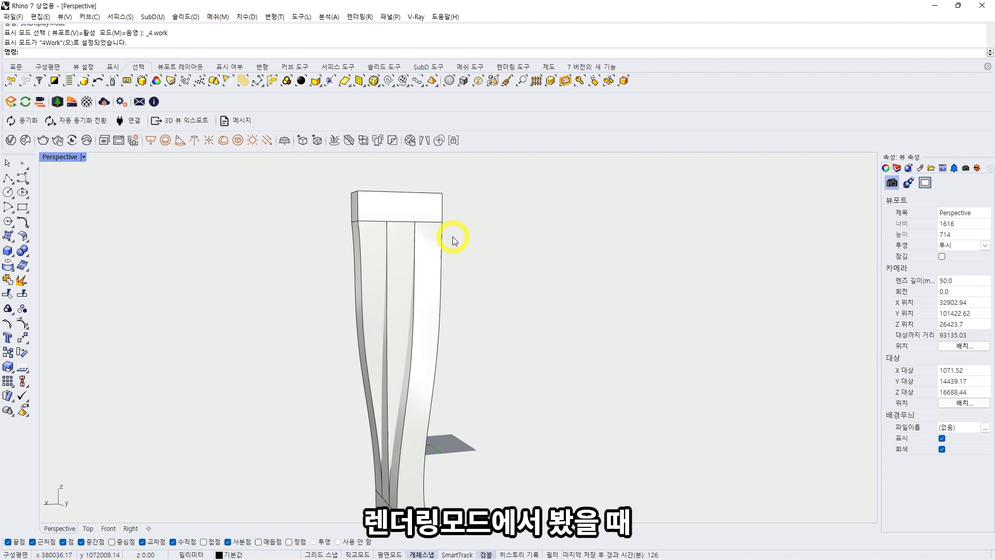
Switch to Rendered display and examine the joint between the top block and the strips up close
{"action": "key", "text": "ctrl+alt+r"}
{"action": "mouse_move", "coordinate": [452, 238]}
{"action": "right_mouse_down"}
{"action": "mouse_move", "coordinate": [549, 238]}
{"action": "mouse_move", "coordinate": [451, 231]}
{"action": "mouse_move", "coordinate": [430, 248]}
{"action": "mouse_move", "coordinate": [497, 244]}
{"action": "mouse_move", "coordinate": [442, 234]}
{"action": "mouse_move", "coordinate": [444, 259]}
{"action": "mouse_move", "coordinate": [513, 260]}
{"action": "mouse_move", "coordinate": [439, 227]}
{"action": "right_mouse_up"}
{"action": "scroll", "coordinate": [497, 244], "scroll_direction": "down", "scroll_amount": 2}
{"action": "scroll", "coordinate": [450, 223], "scroll_direction": "up", "scroll_amount": 14}
{"action": "scroll", "coordinate": [358, 259], "scroll_direction": "up", "scroll_amount": 8}
{"action": "scroll", "coordinate": [378, 260], "scroll_direction": "down", "scroll_amount": 20}
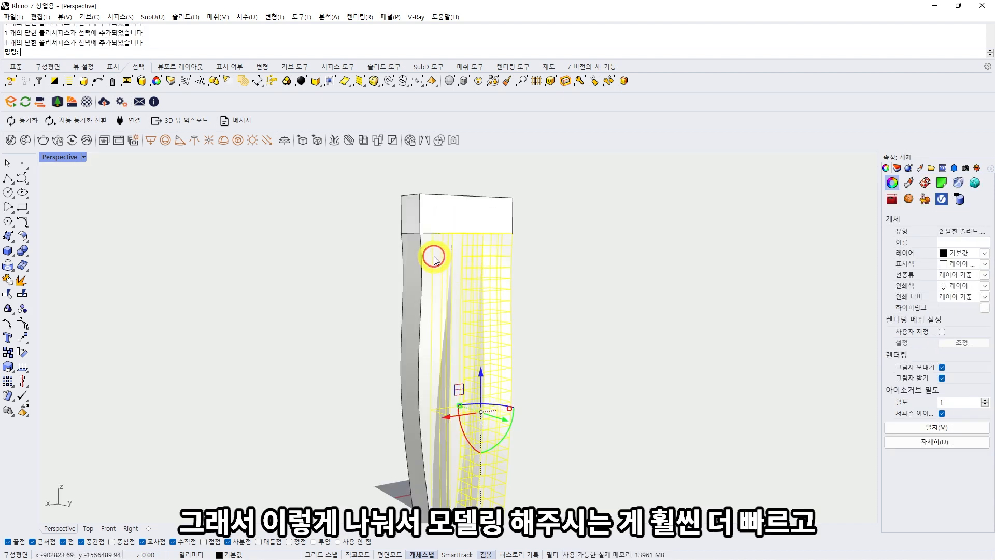
Check the tower's separate solids by selecting the strips, the top block and the base block in turn, and clear the selection
{"action": "right_click_drag", "start_coordinate": [434, 256], "coordinate": [458, 195]}
{"action": "left_click", "coordinate": [546, 229]}
{"action": "left_click", "coordinate": [493, 268]}
{"action": "left_click", "coordinate": [450, 252]}
{"action": "left_click", "coordinate": [460, 207]}
{"action": "scroll", "coordinate": [467, 221], "scroll_direction": "down", "scroll_amount": 4}
{"action": "left_click", "coordinate": [479, 412]}
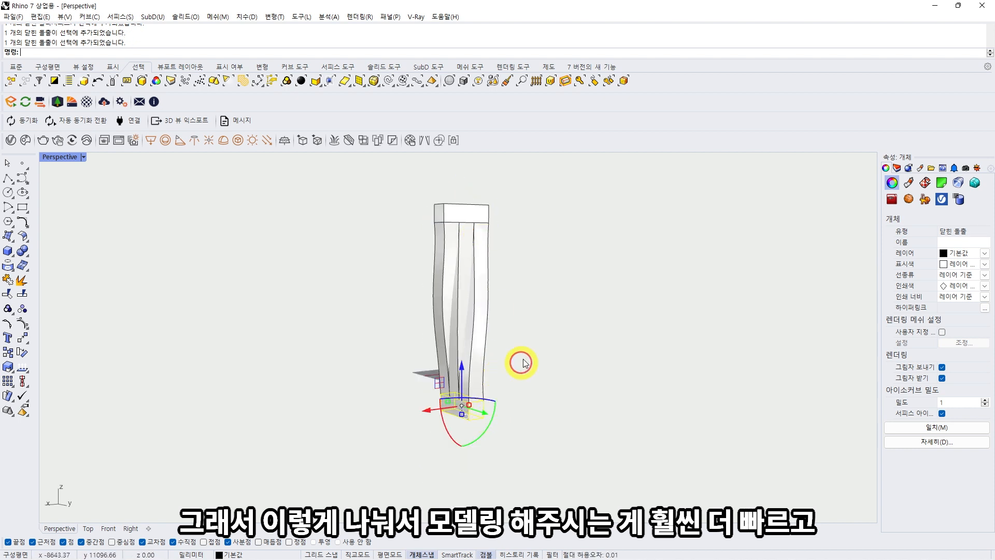
{"action": "left_click", "coordinate": [534, 286]}
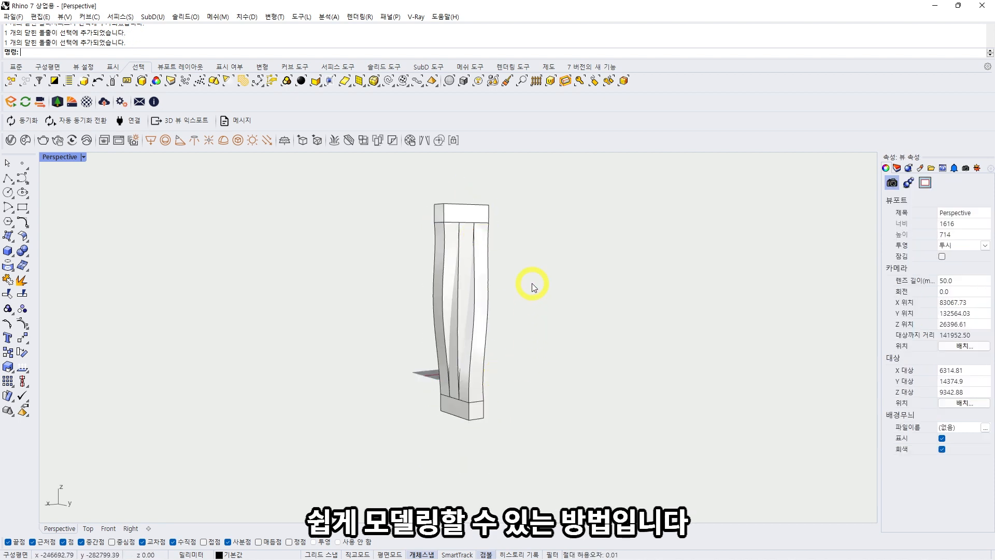